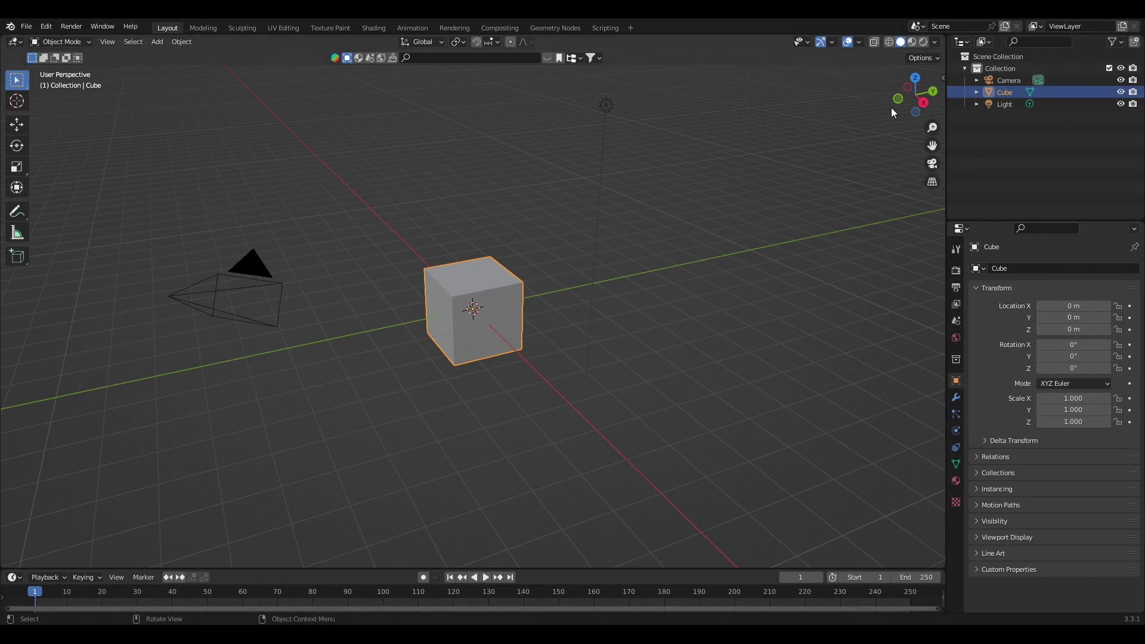
# - Delete the default light and camera from the scene
pyautogui.moveTo(908, 99); pyautogui.dragTo(920, 99)
pyautogui.moveTo(699, 159); pyautogui.dragTo(558, 229)
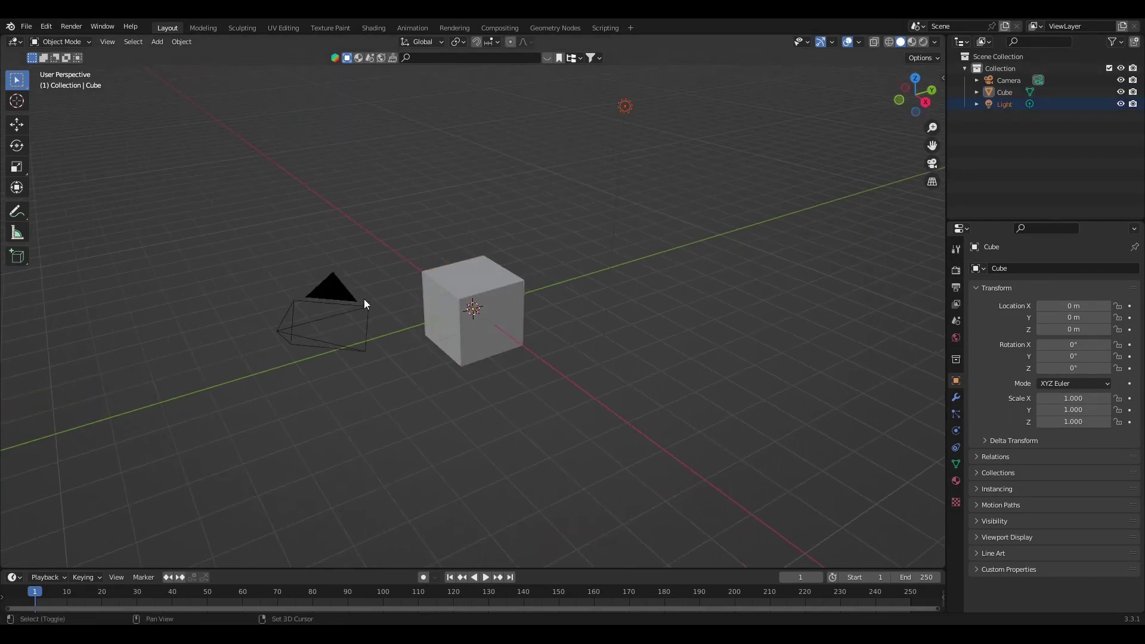
pyautogui.keyDown('shift'); pyautogui.click(327, 321); pyautogui.keyUp('shift')
pyautogui.rightClick(439, 417)
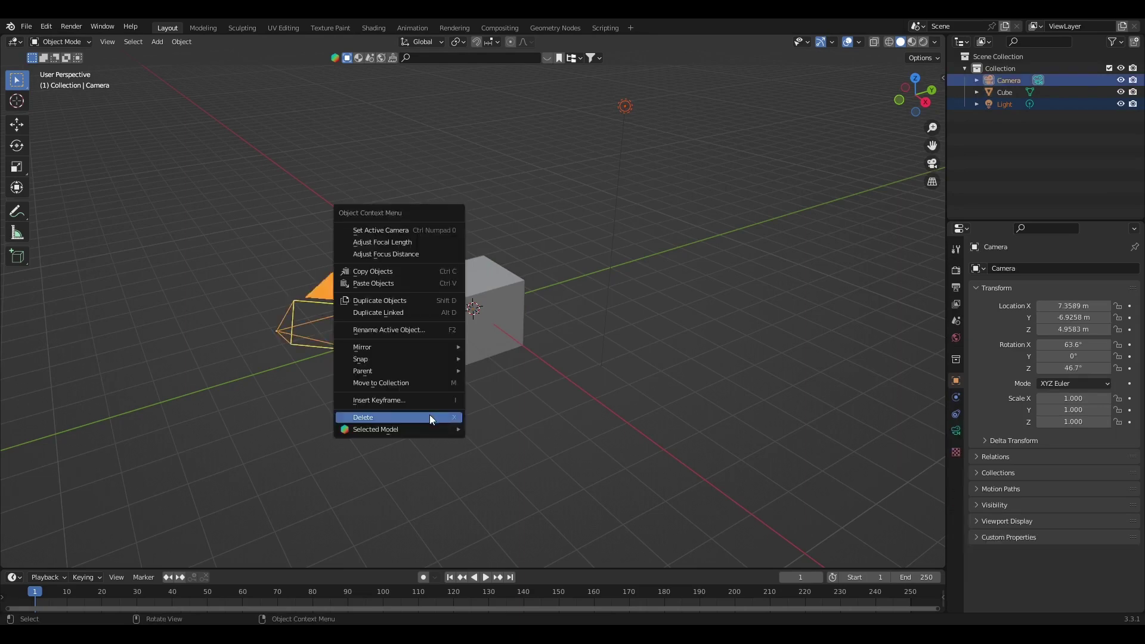
pyautogui.click(430, 416)
# - Scale the cube to about 2.489 along X and about -2.588 along Z
pyautogui.moveTo(915, 96); pyautogui.dragTo(891, 101)
pyautogui.click(506, 286)
pyautogui.press('s')
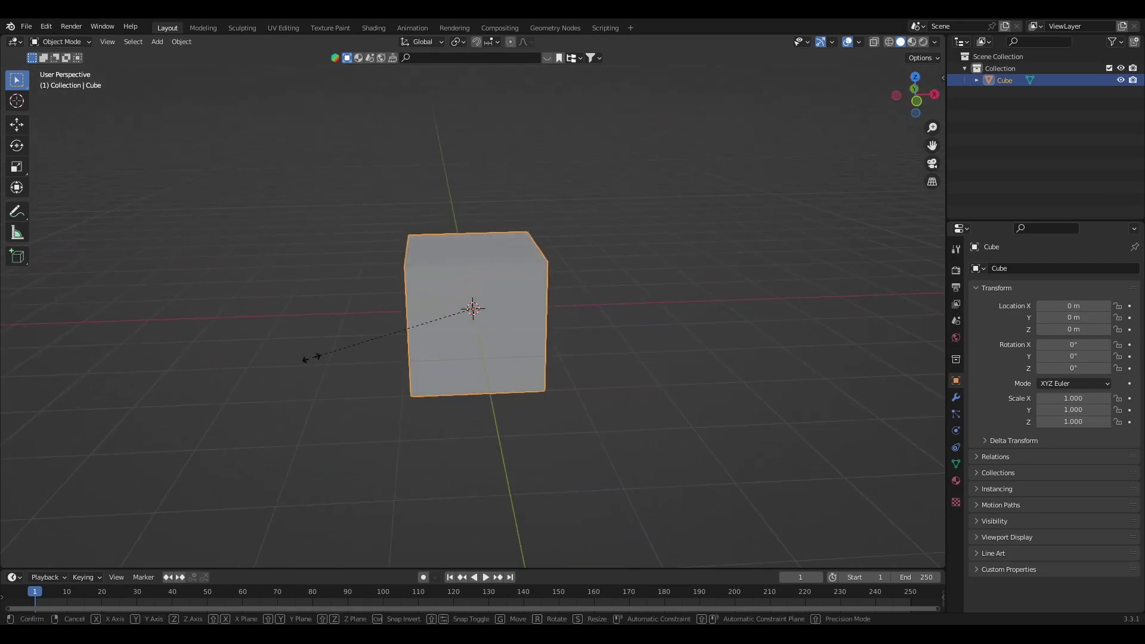
pyautogui.press('z')
pyautogui.press('x')
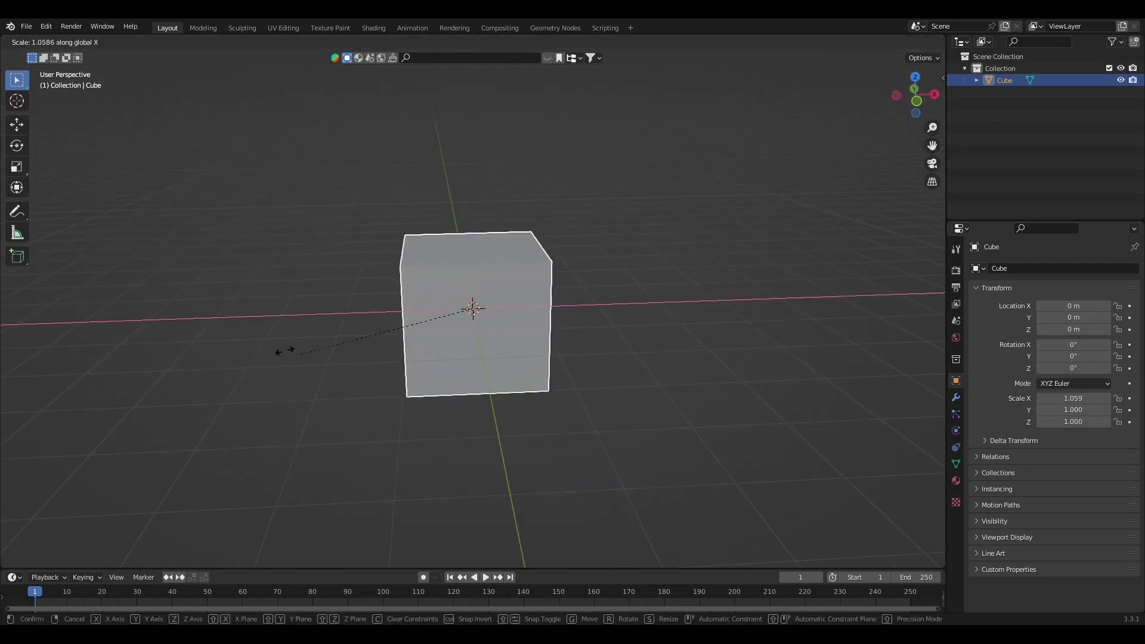
pyautogui.click(461, 335)
pyautogui.press('s')
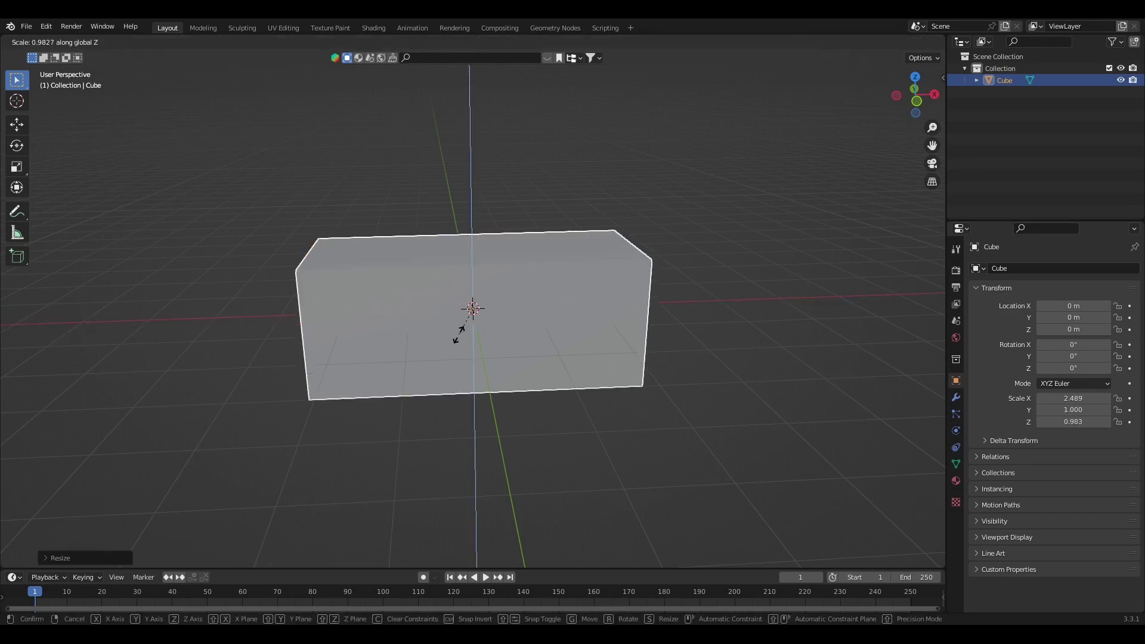
pyautogui.press('z')
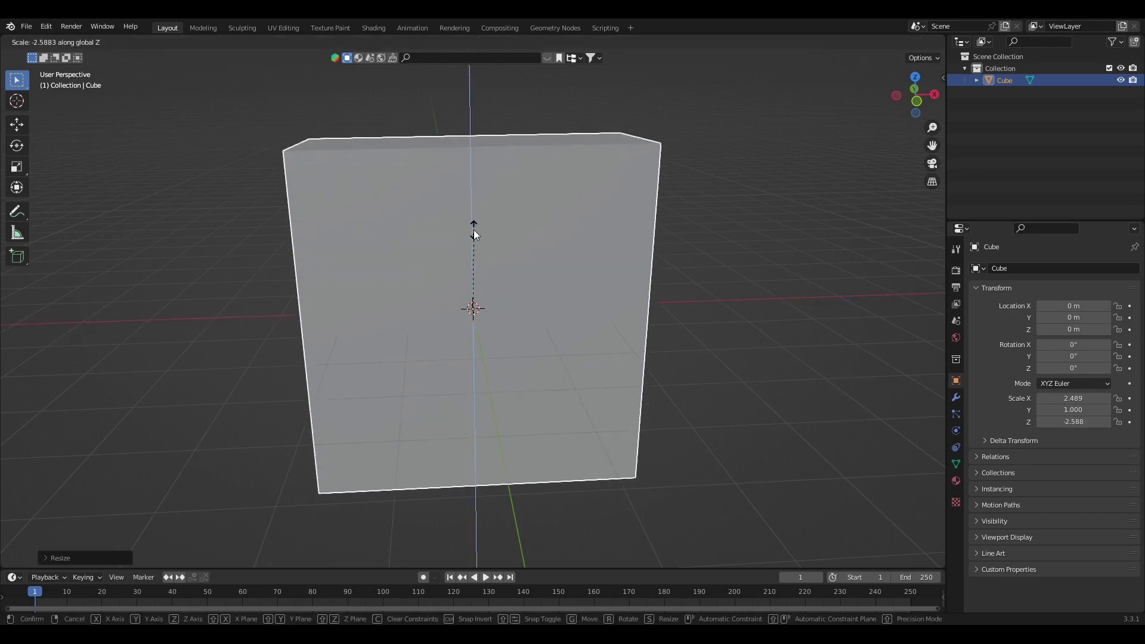
pyautogui.click(473, 230)
# - Move the scaled cube up along Z to a height of about 2.83 m
pyautogui.press('g')
pyautogui.press('z')
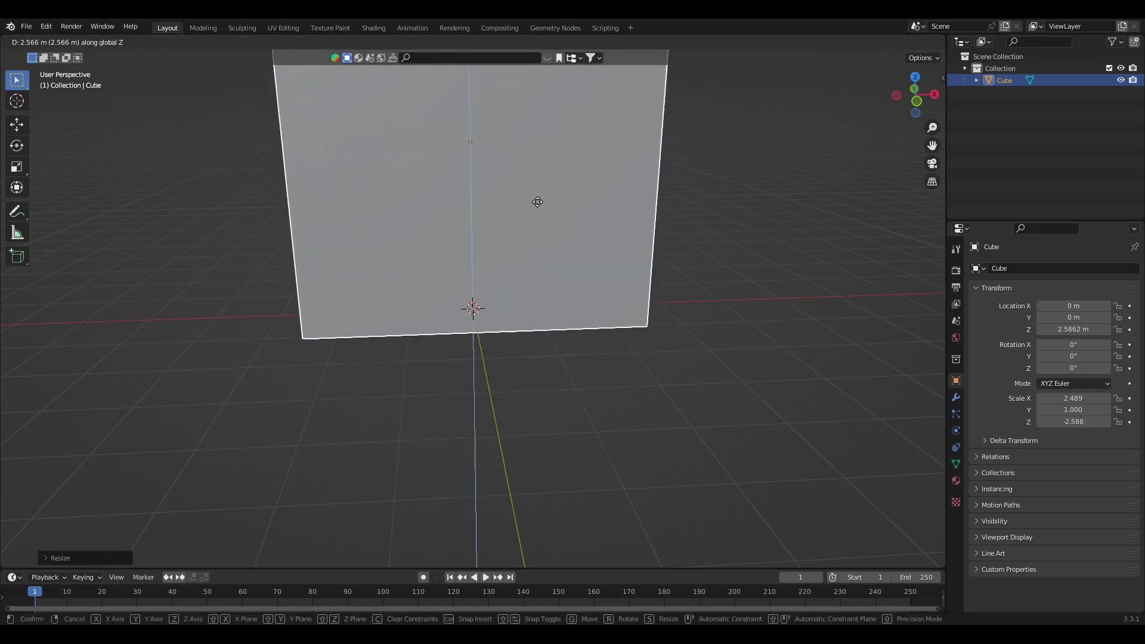
pyautogui.click(548, 251)
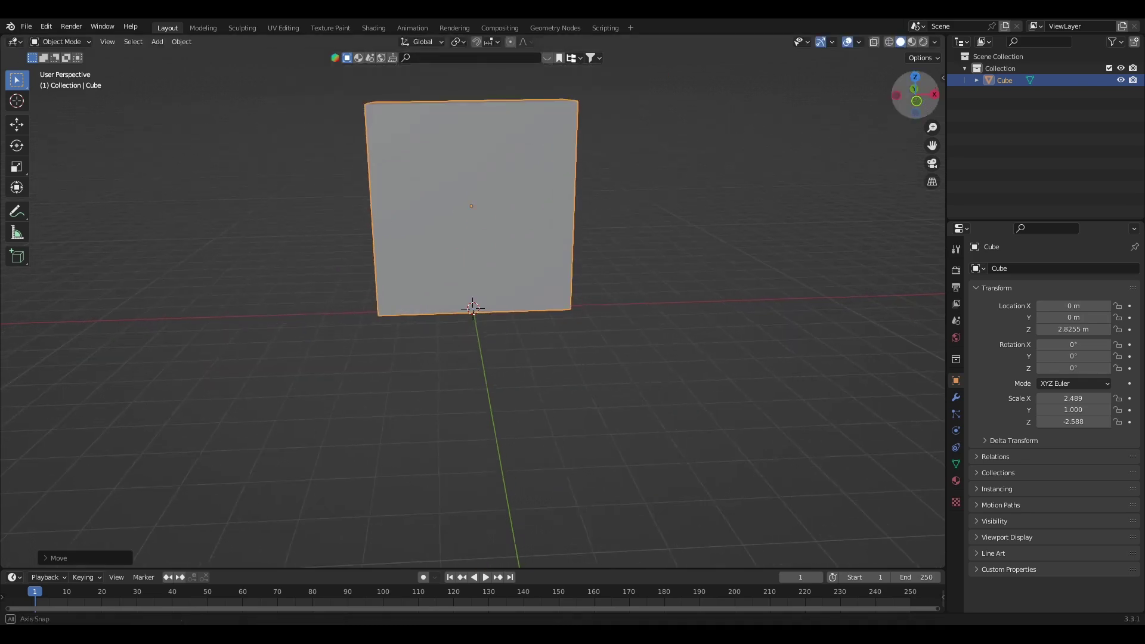
# - Thin the block along Y to a scale of about 0.603 so it forms a wall
pyautogui.moveTo(811, 176); pyautogui.dragTo(636, 190, button='middle')
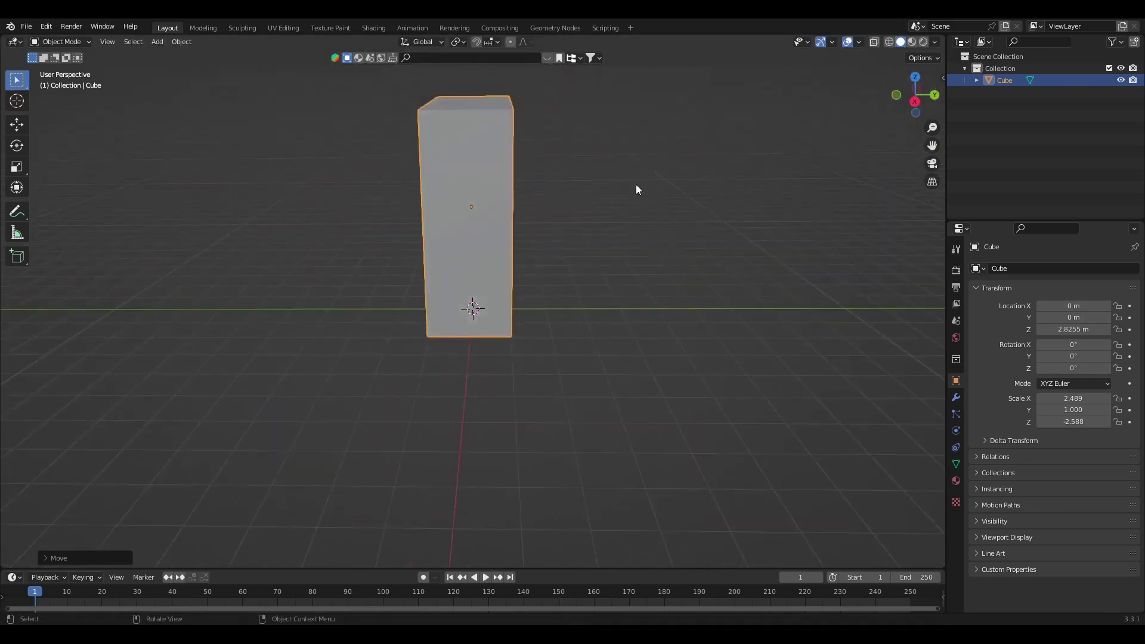
pyautogui.press('s')
pyautogui.press('x')
pyautogui.click(439, 248)
pyautogui.press('s')
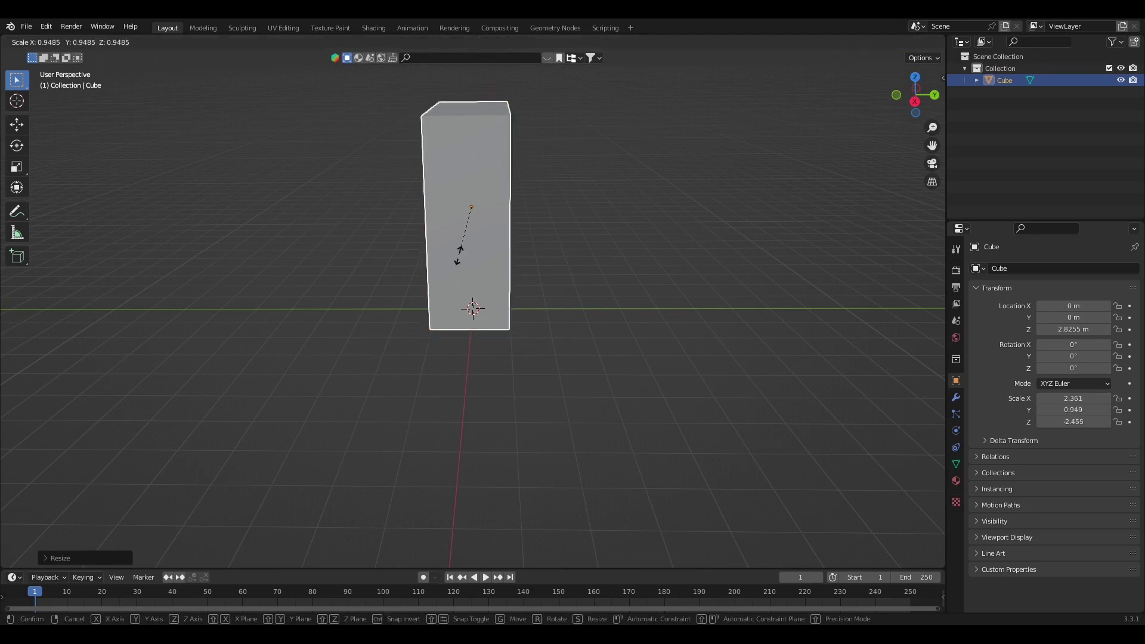
pyautogui.press('y')
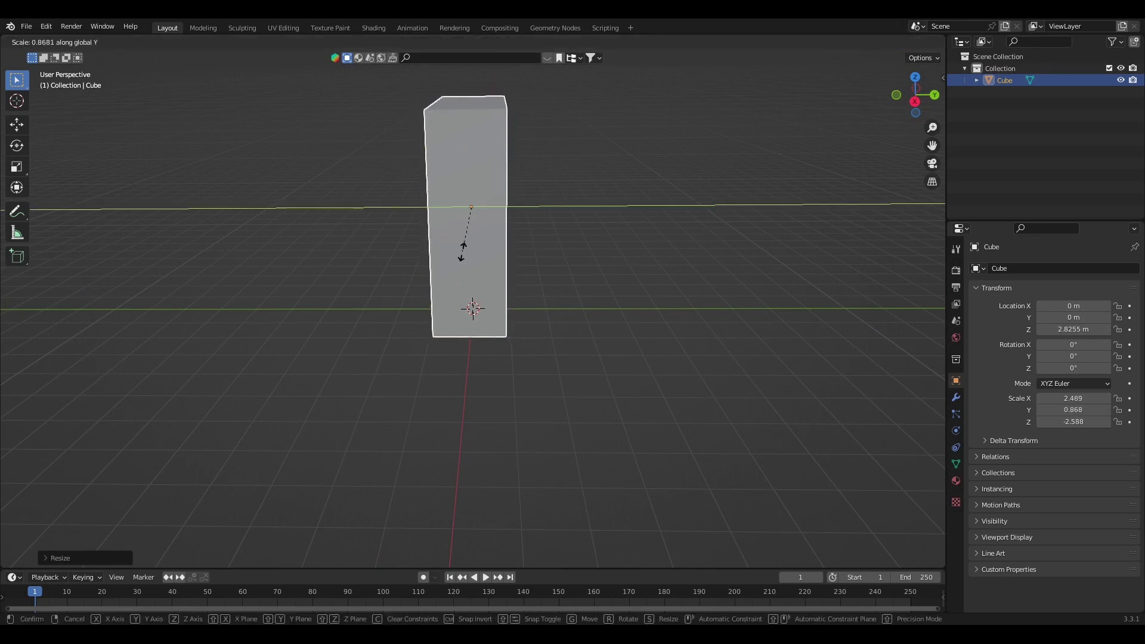
pyautogui.click(471, 247)
pyautogui.press('s')
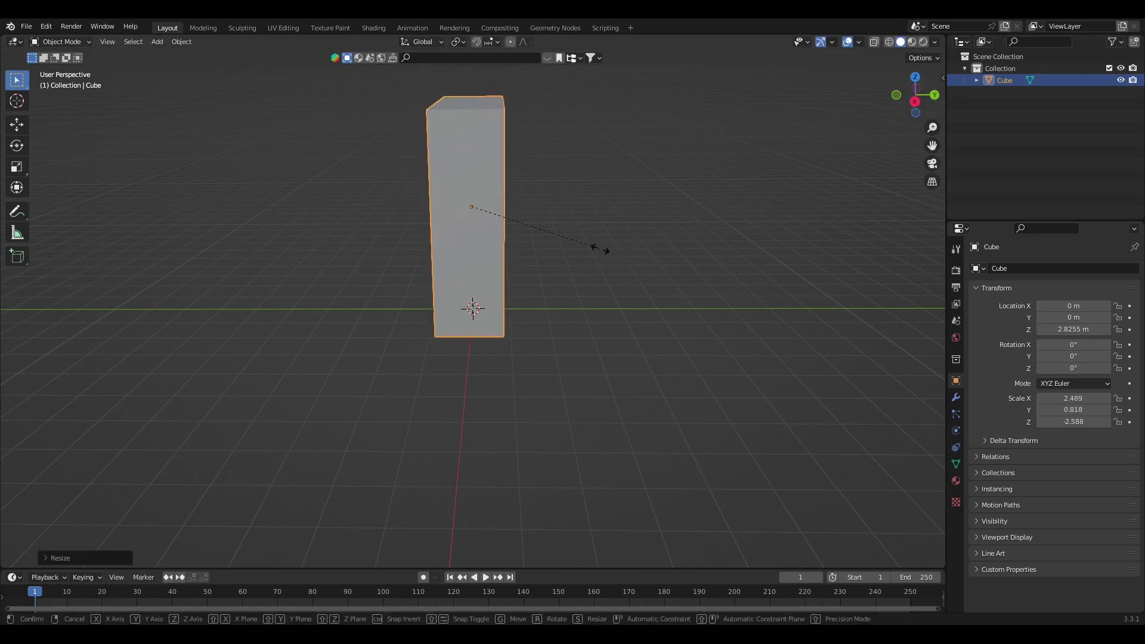
pyautogui.press('y')
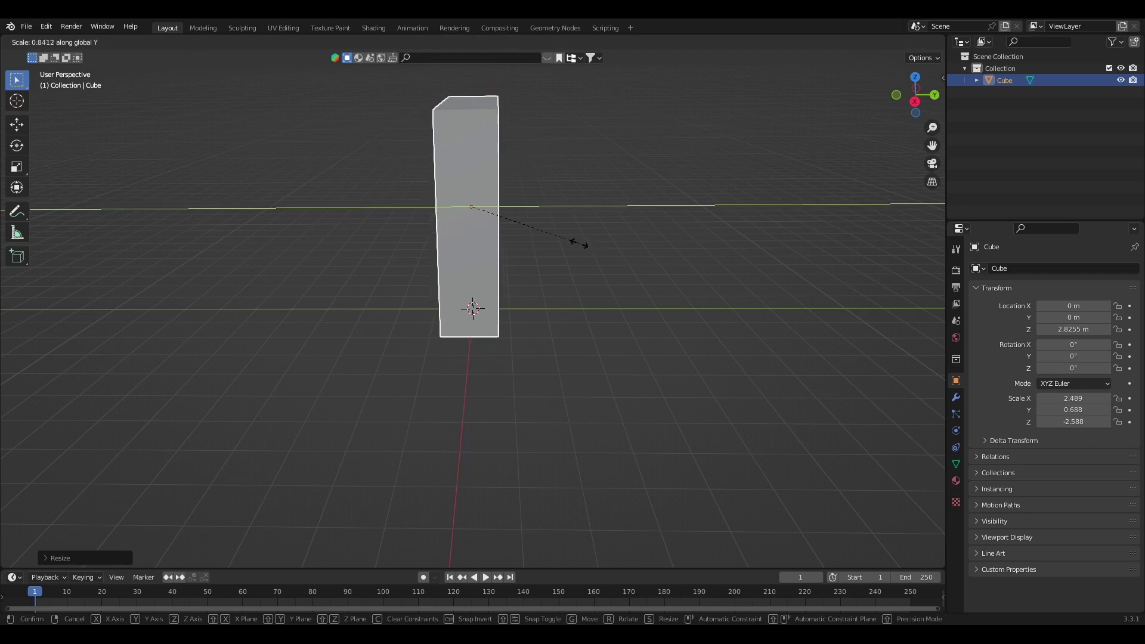
pyautogui.click(565, 242)
pyautogui.moveTo(922, 90); pyautogui.dragTo(896, 98)
pyautogui.scroll(-2, 830, 151)
pyautogui.scroll(2, 831, 151)
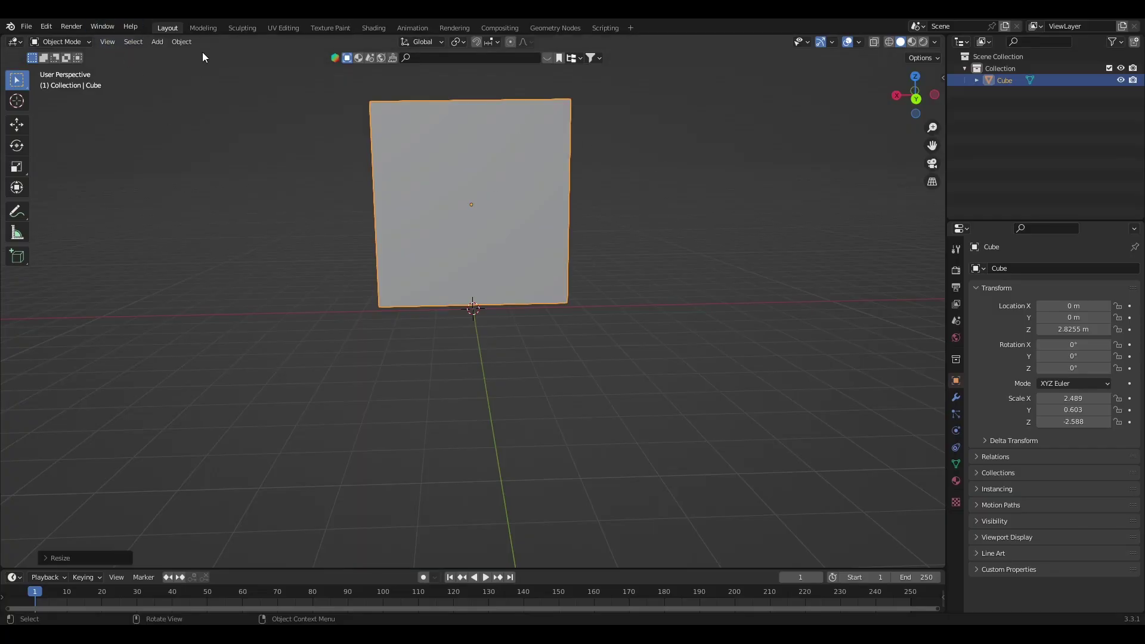
pyautogui.click(182, 41)
pyautogui.click(182, 42)
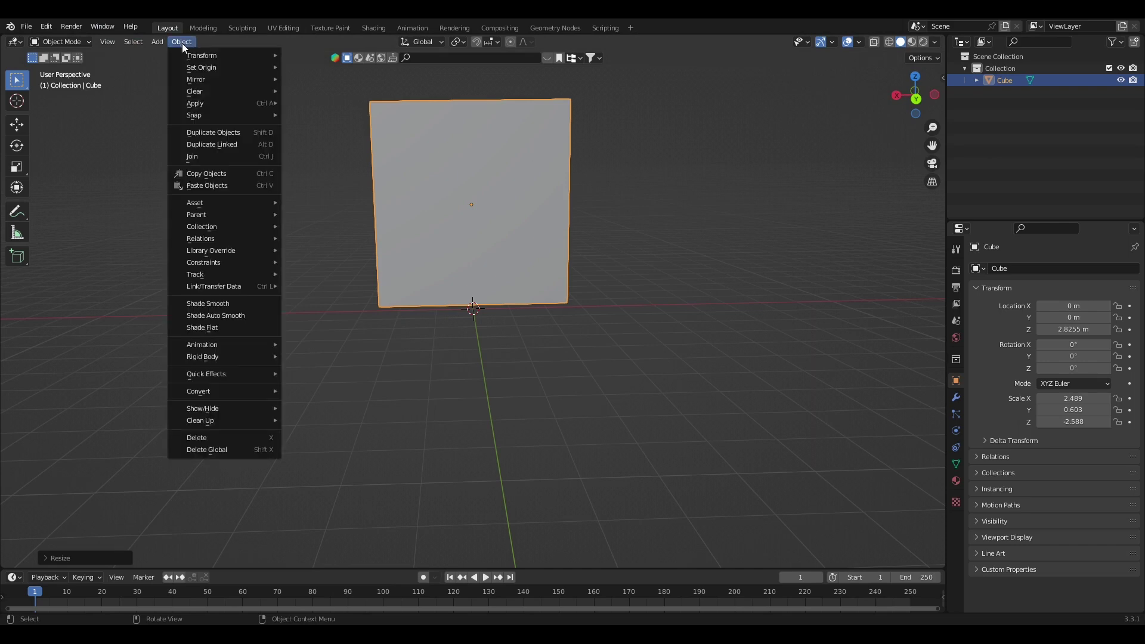
pyautogui.click(334, 289)
pyautogui.press('F2')
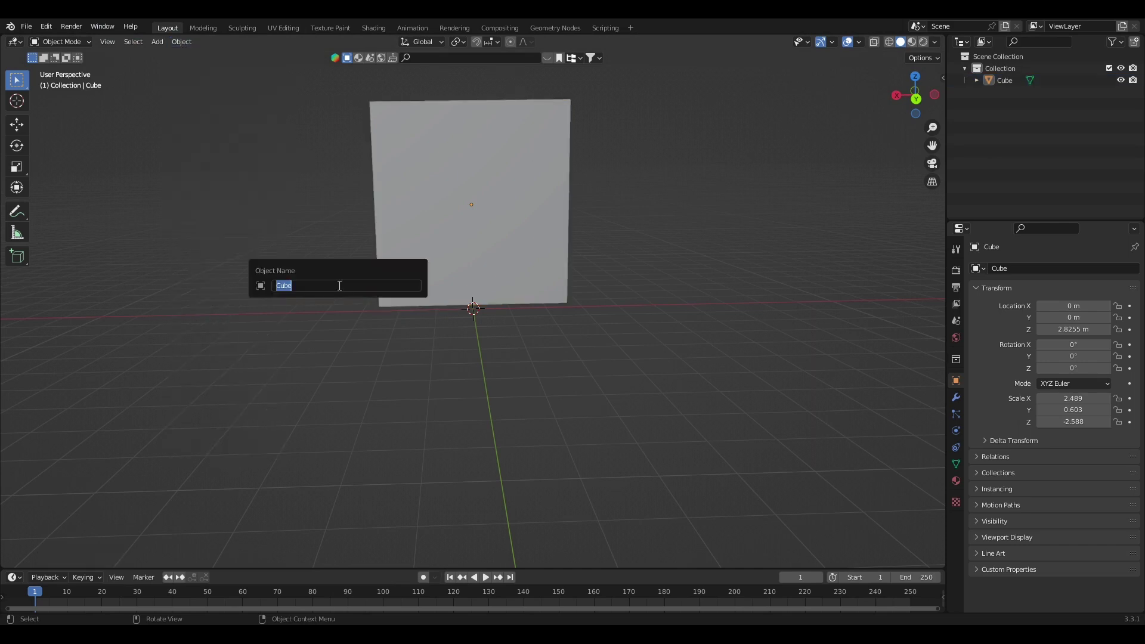
pyautogui.press('F3')
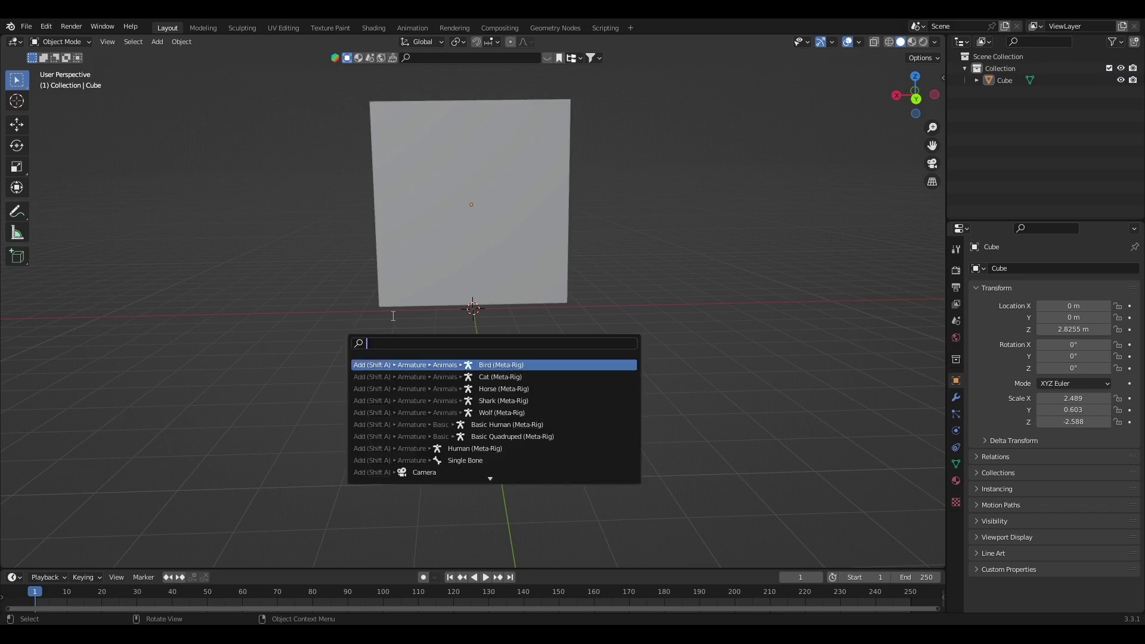
pyautogui.click(182, 41)
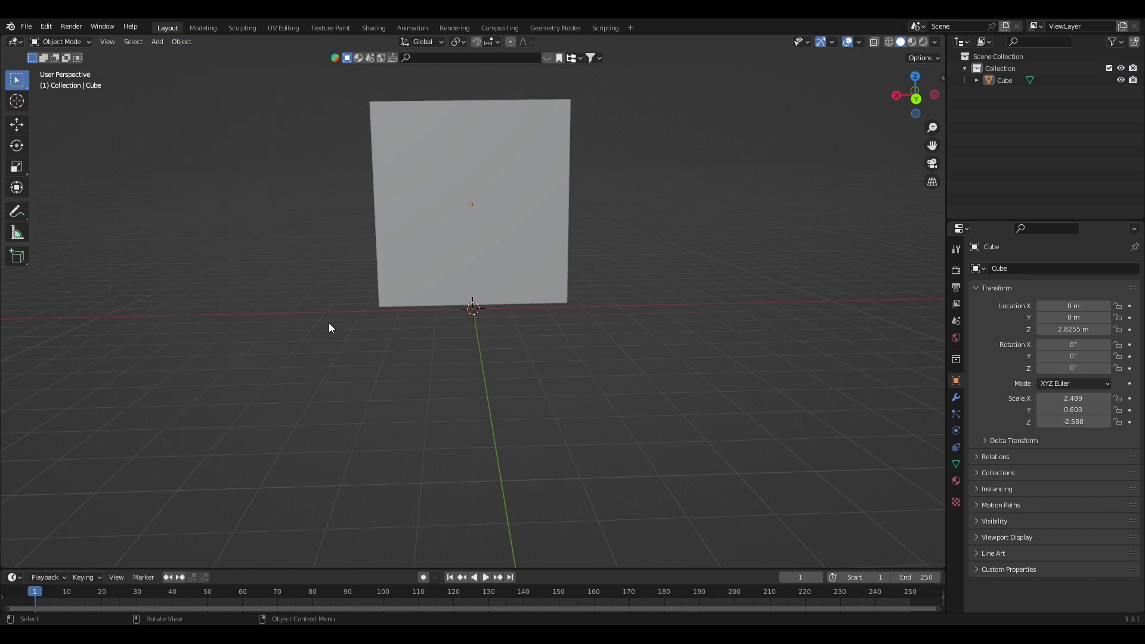
# - Search for Cell Fracture and set its source limit to 20 with Annotation Pencil as the point source
pyautogui.press('F3')
pyautogui.write('cell')
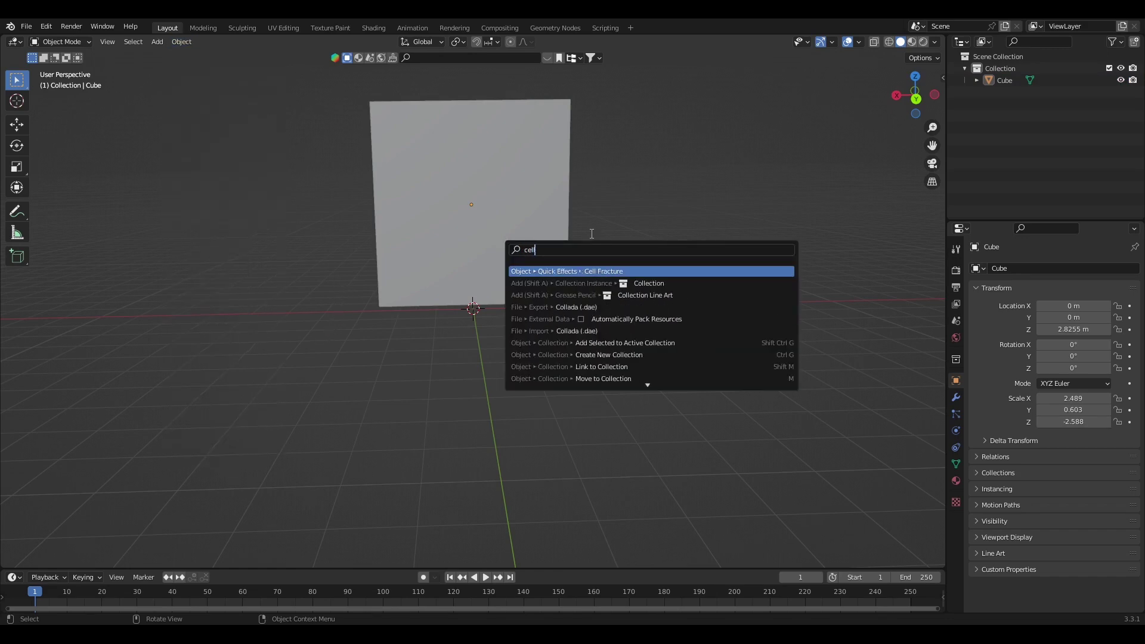
pyautogui.click(658, 271)
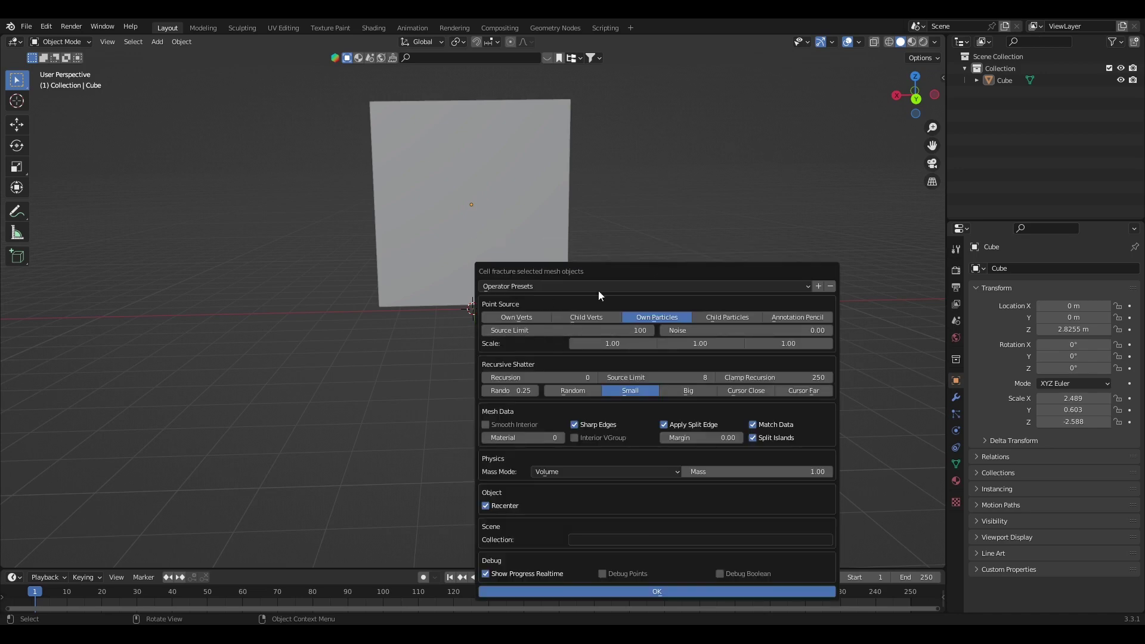
pyautogui.moveTo(718, 277); pyautogui.dragTo(607, 213)
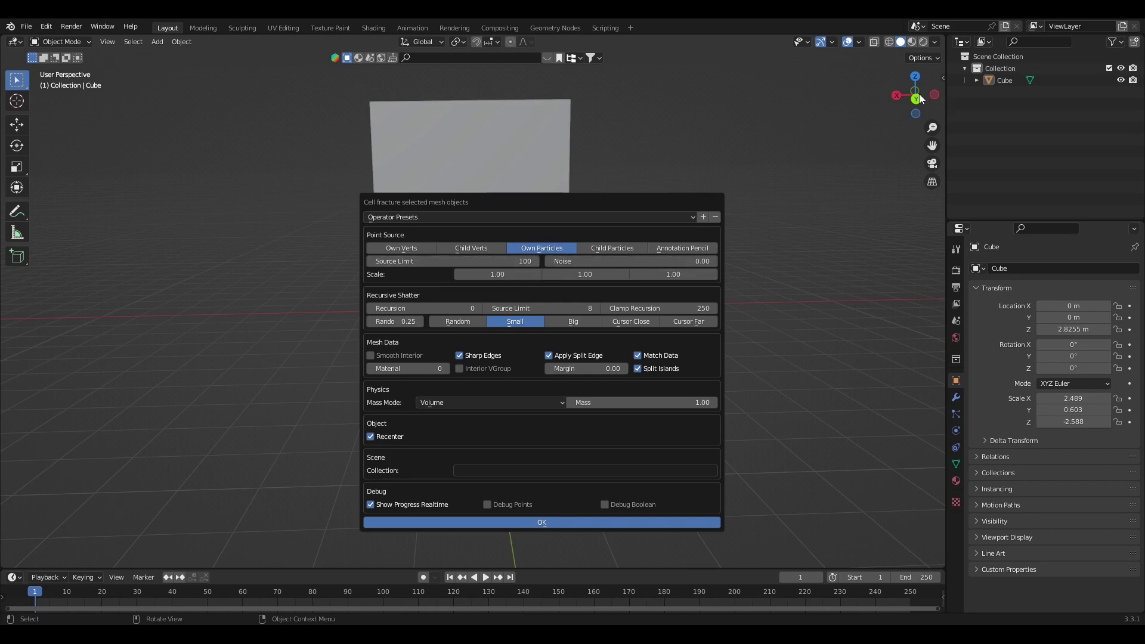
pyautogui.click(462, 261)
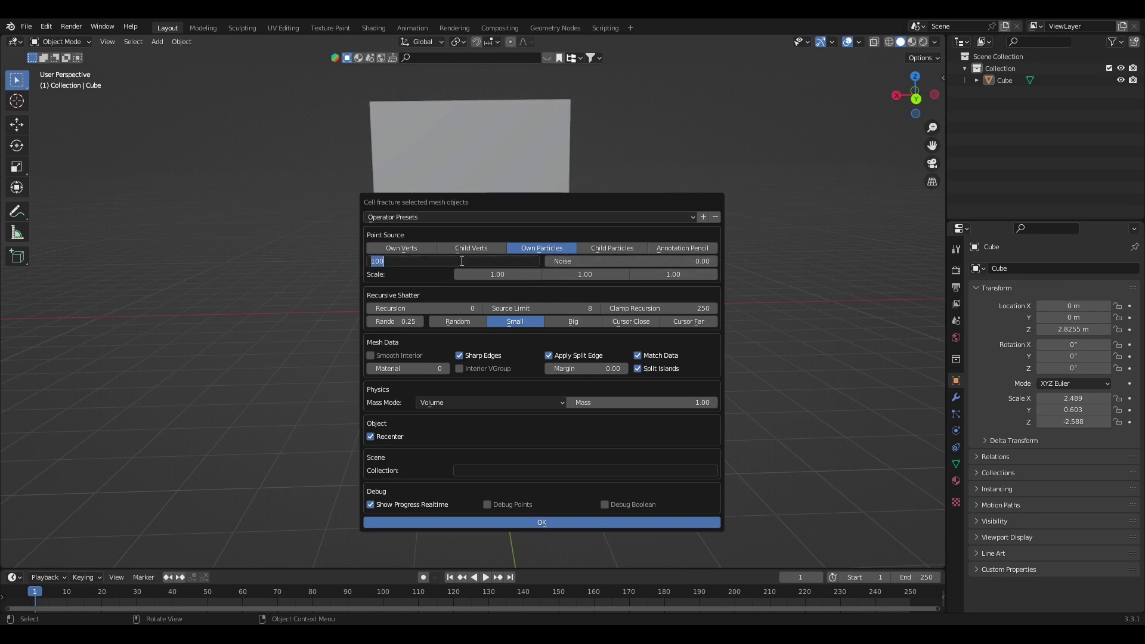
pyautogui.press('BackSpace')
pyautogui.write('20')
pyautogui.press('Return')
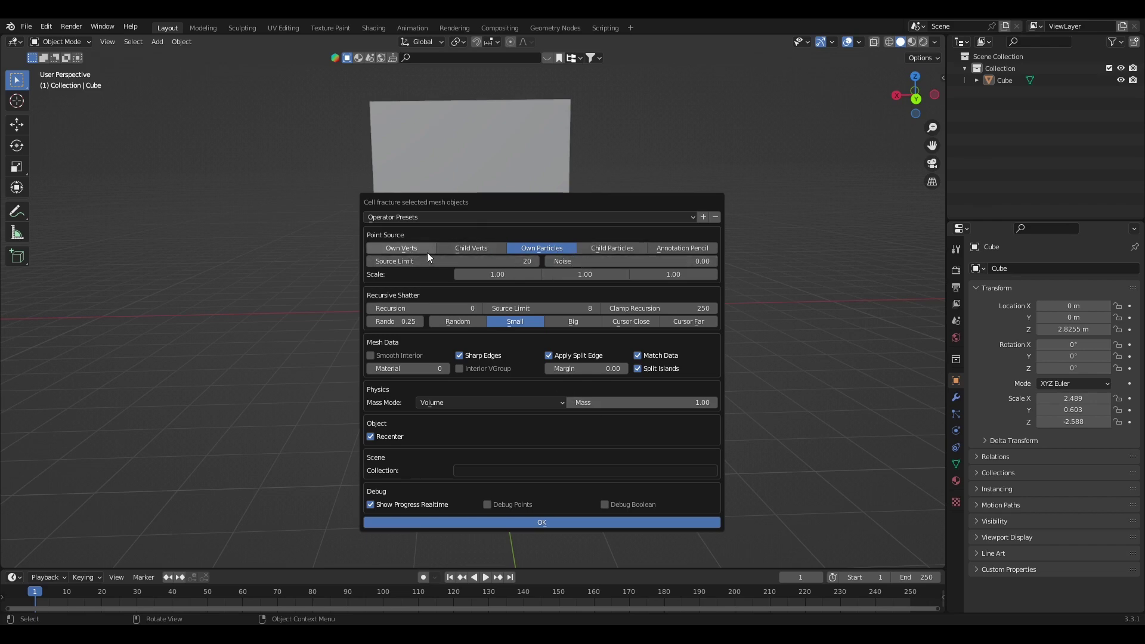
pyautogui.click(662, 248)
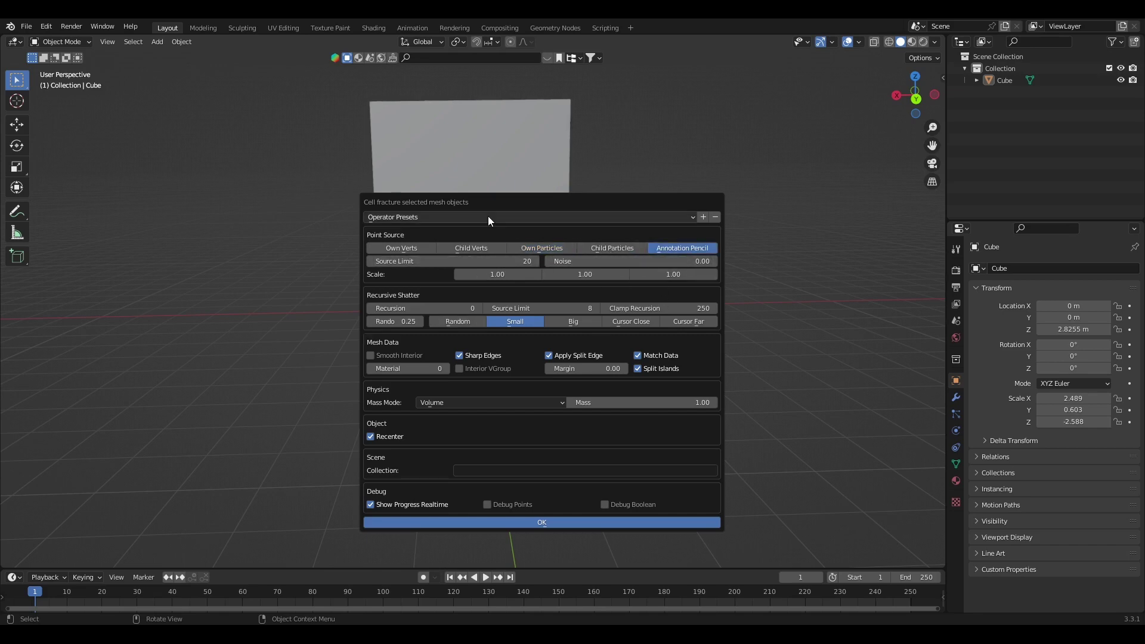
pyautogui.click(17, 213)
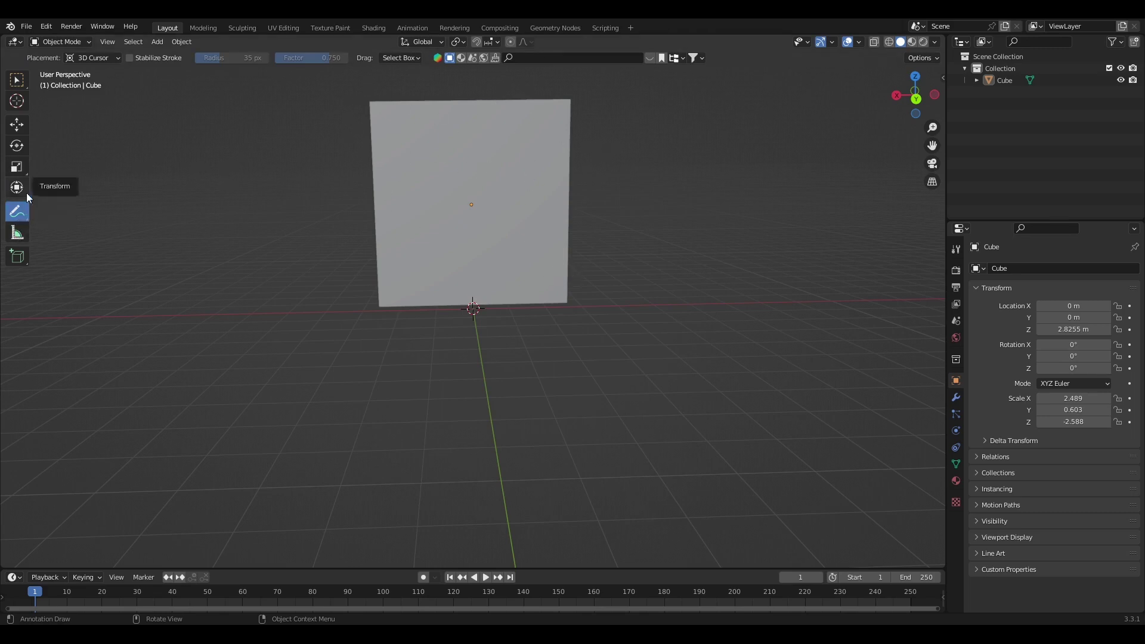
pyautogui.click(27, 86)
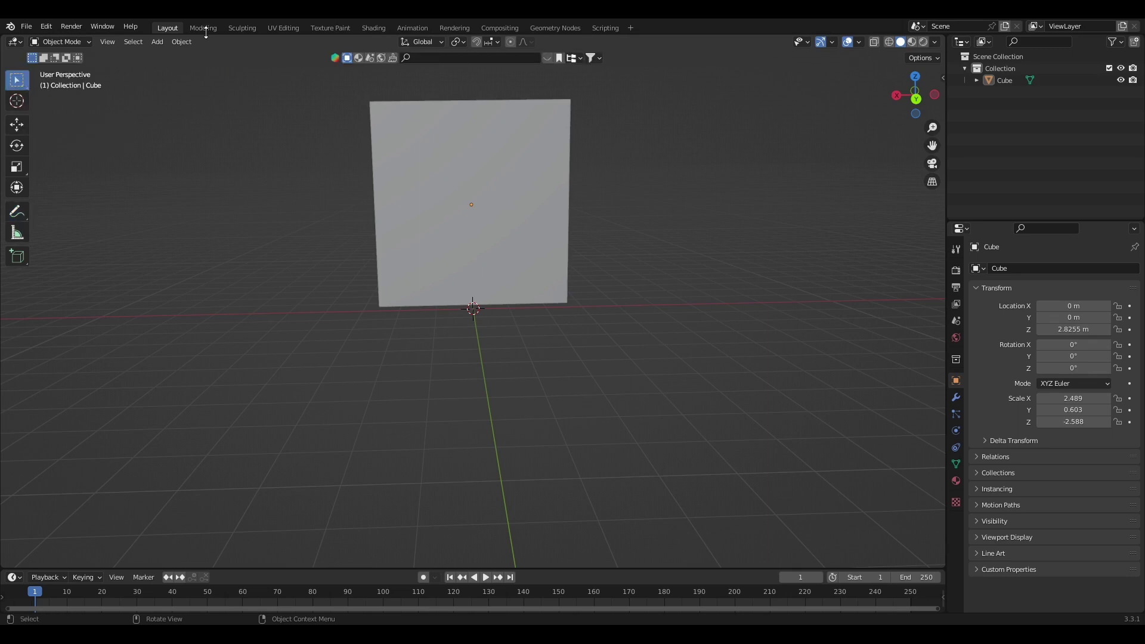
pyautogui.click(27, 212)
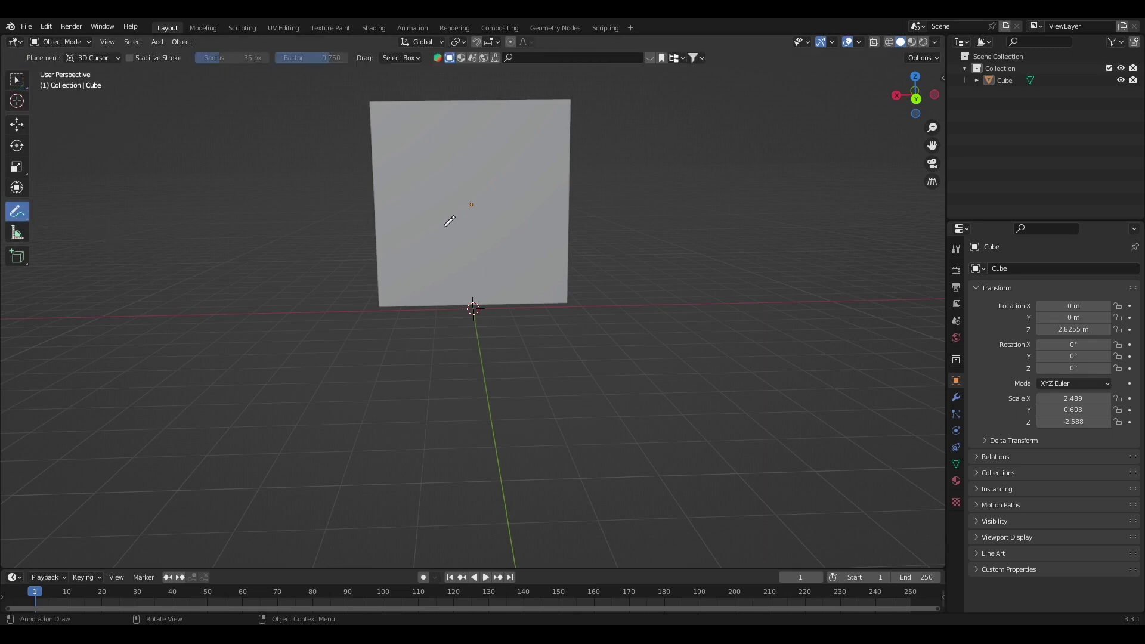
pyautogui.click(19, 86)
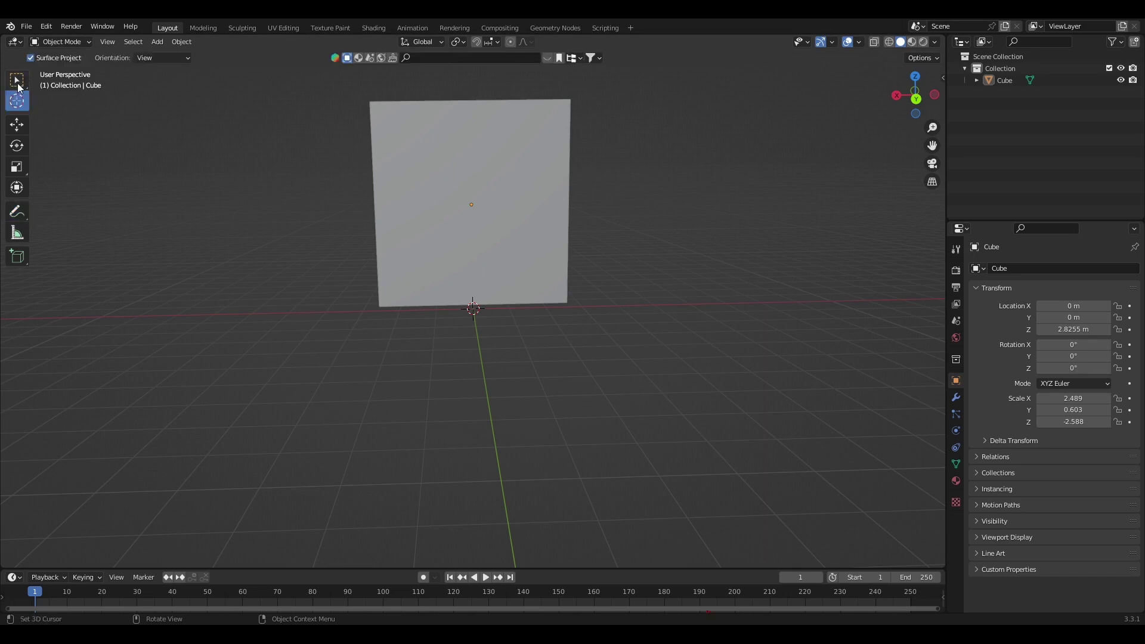
# - Run Cell Fracture on the wall block from its own particles with a source limit of 20
pyautogui.click(497, 170)
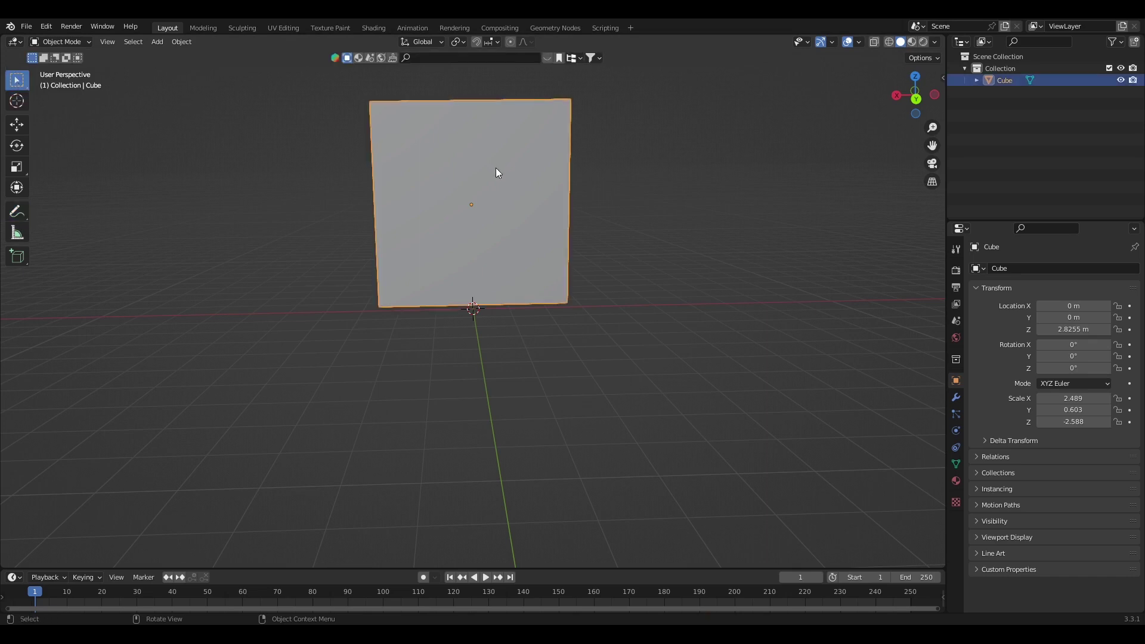
pyautogui.press('F3')
pyautogui.click(542, 209)
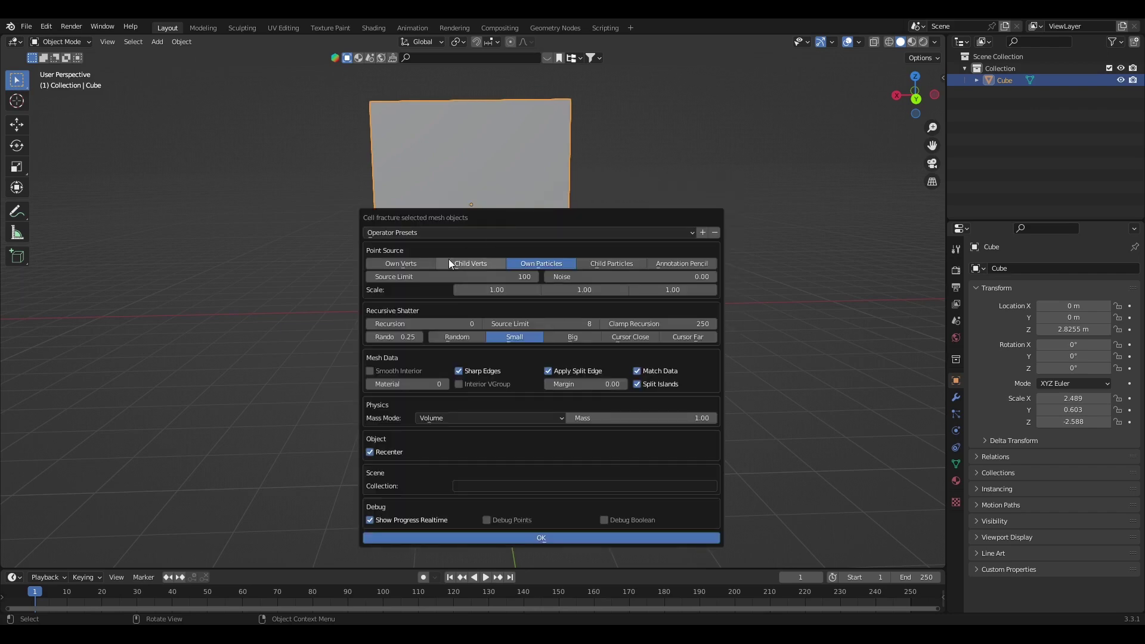
pyautogui.click(504, 276)
pyautogui.write('2')
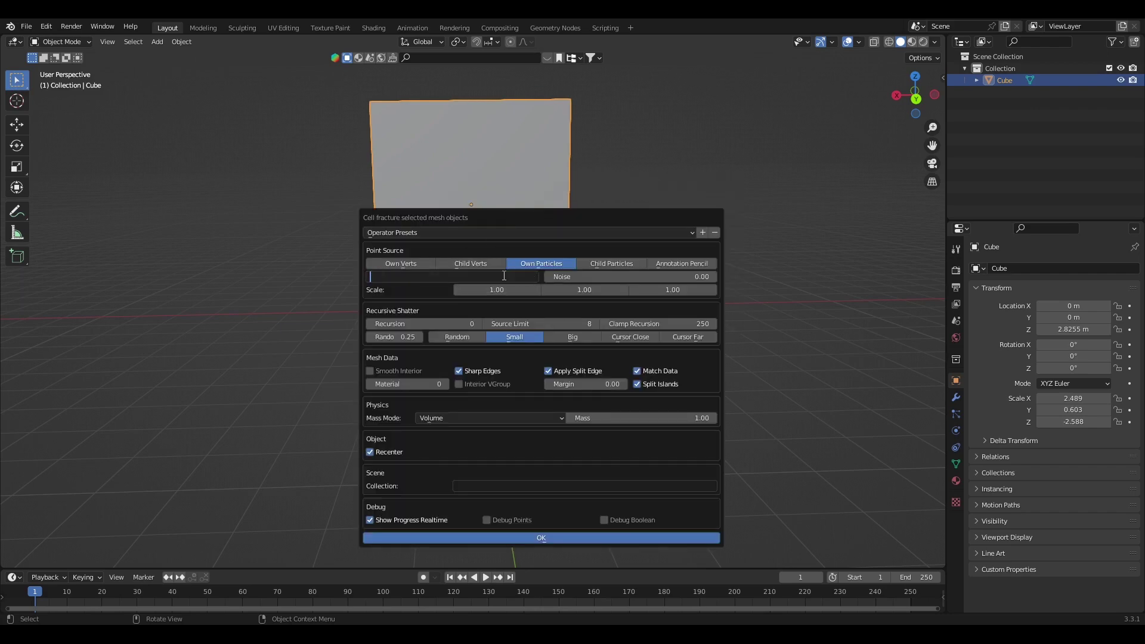
pyautogui.write('0')
pyautogui.press('Return')
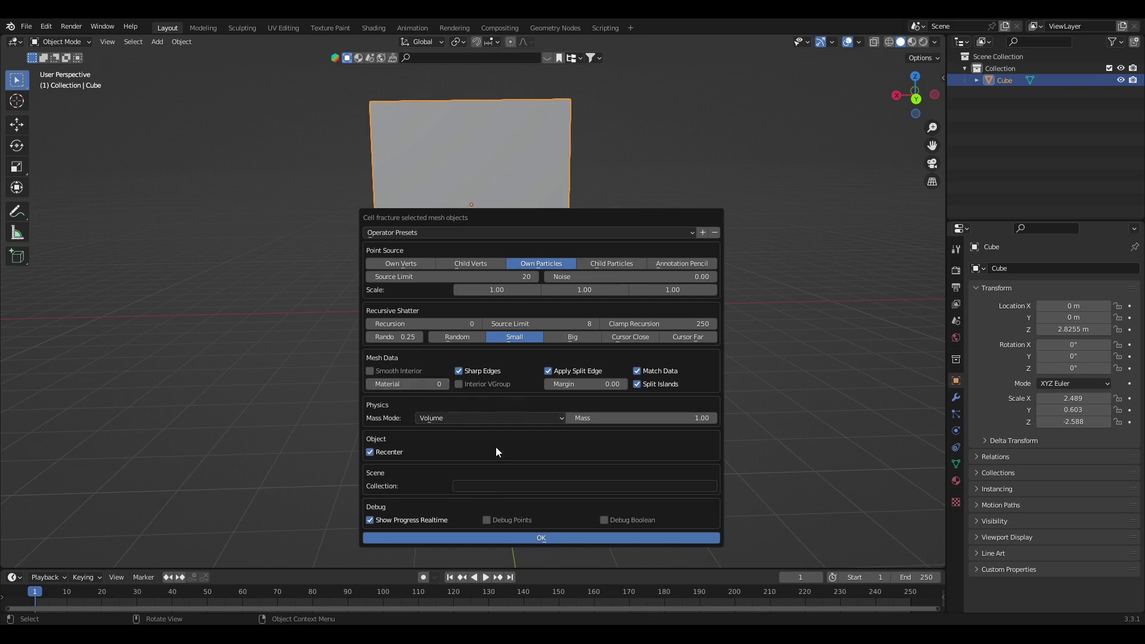
pyautogui.click(525, 539)
# - Examine the fractured wall by selecting the original block and individual pieces, including the upper corner cell Cube_cell.001
pyautogui.moveTo(921, 108); pyautogui.dragTo(953, 120)
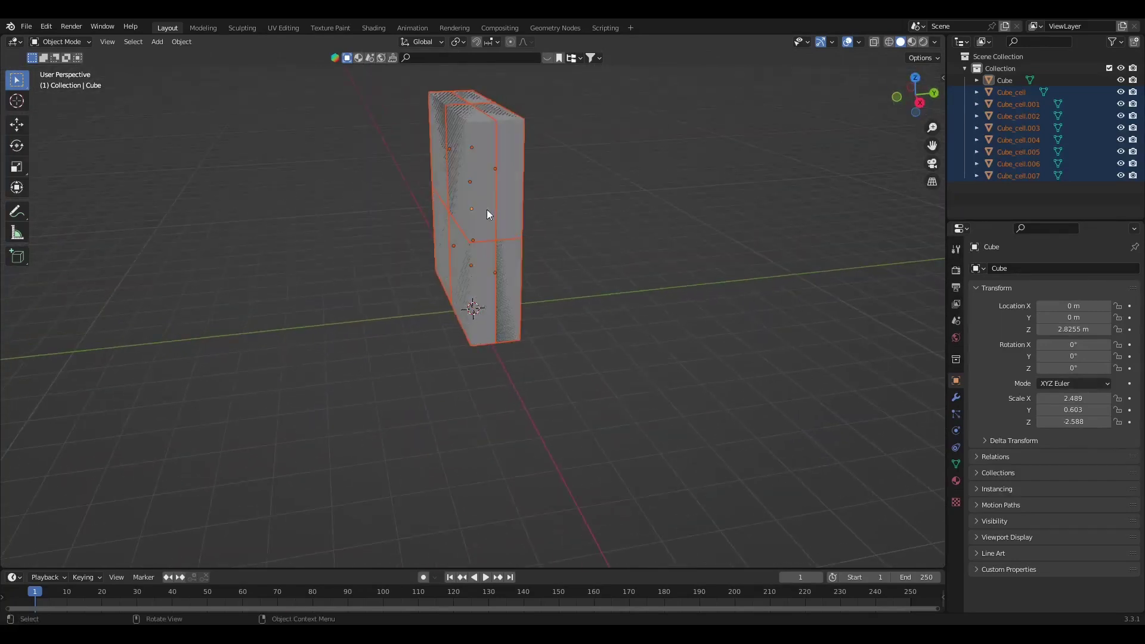
pyautogui.click(514, 157)
pyautogui.click(465, 162)
pyautogui.click(450, 102)
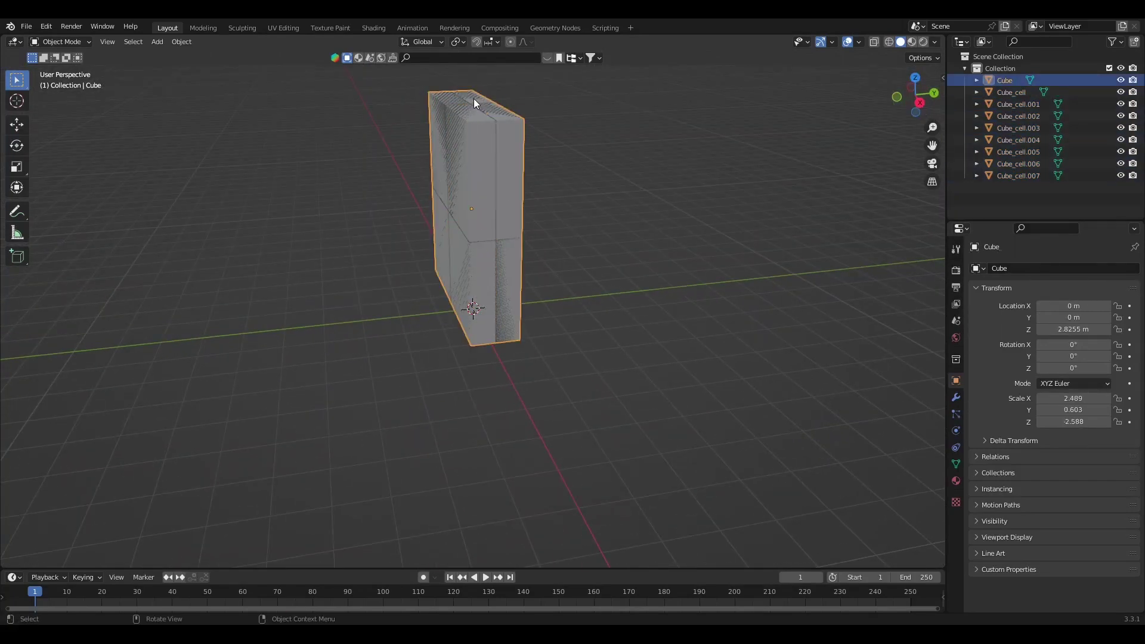
pyautogui.click(479, 100)
pyautogui.click(510, 133)
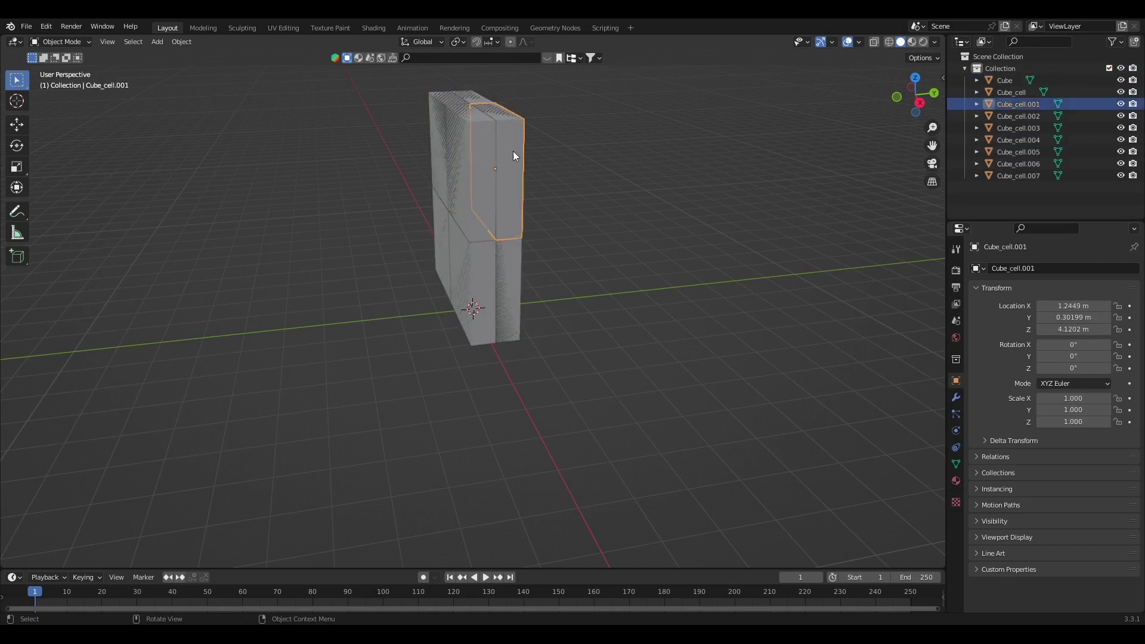
# - Try pulling the upper pieces Cube_cell.001 and Cube_cell.005 away from the wall, undoing each move
pyautogui.moveTo(513, 151); pyautogui.dragTo(666, 110)
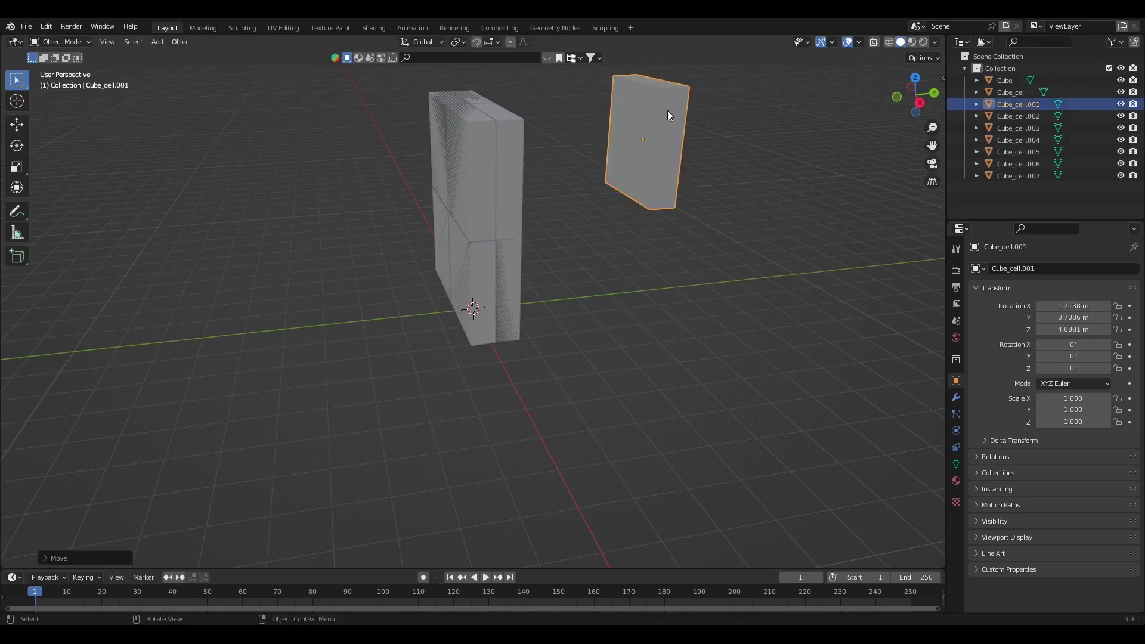
pyautogui.hotkey('ctrl', 'z')
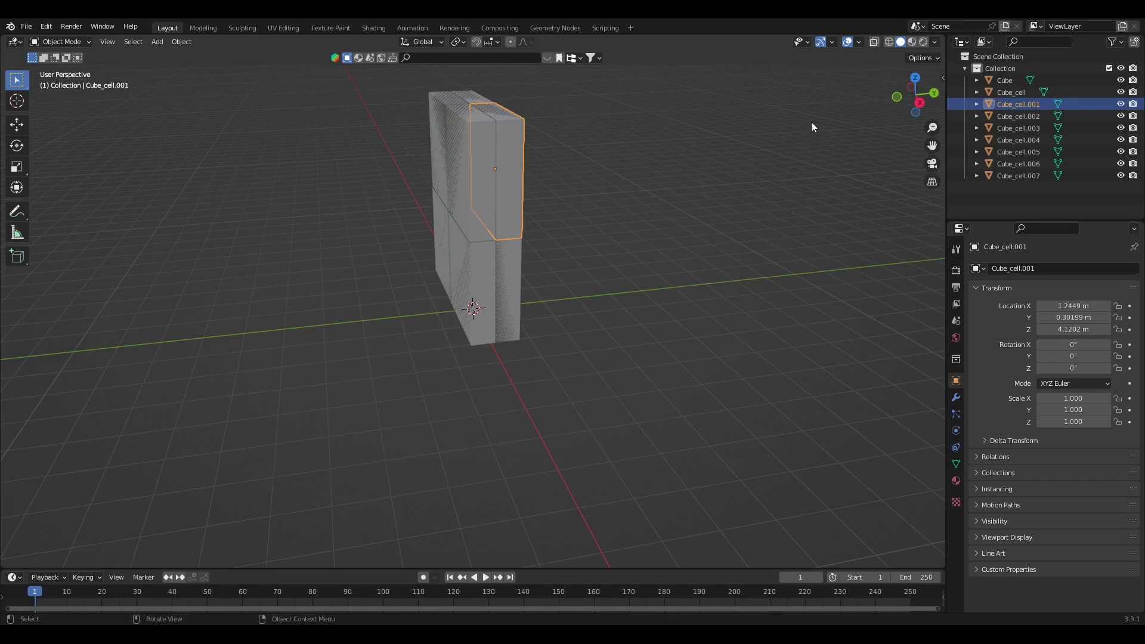
pyautogui.moveTo(908, 102); pyautogui.dragTo(775, 119)
pyautogui.click(556, 148)
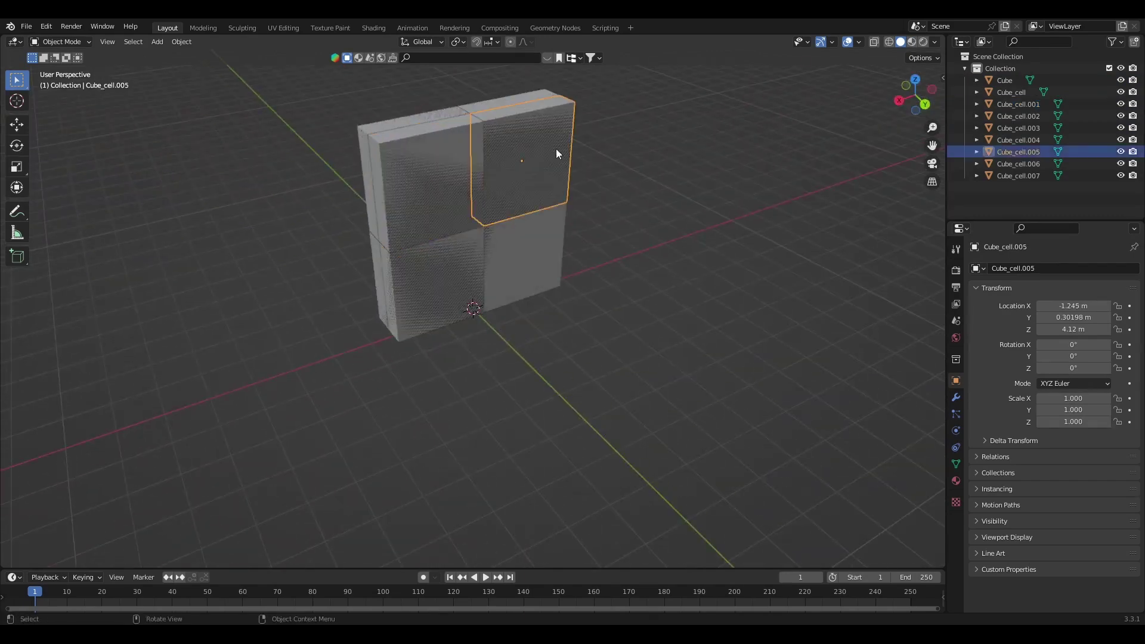
pyautogui.press('g')
pyautogui.click(745, 128)
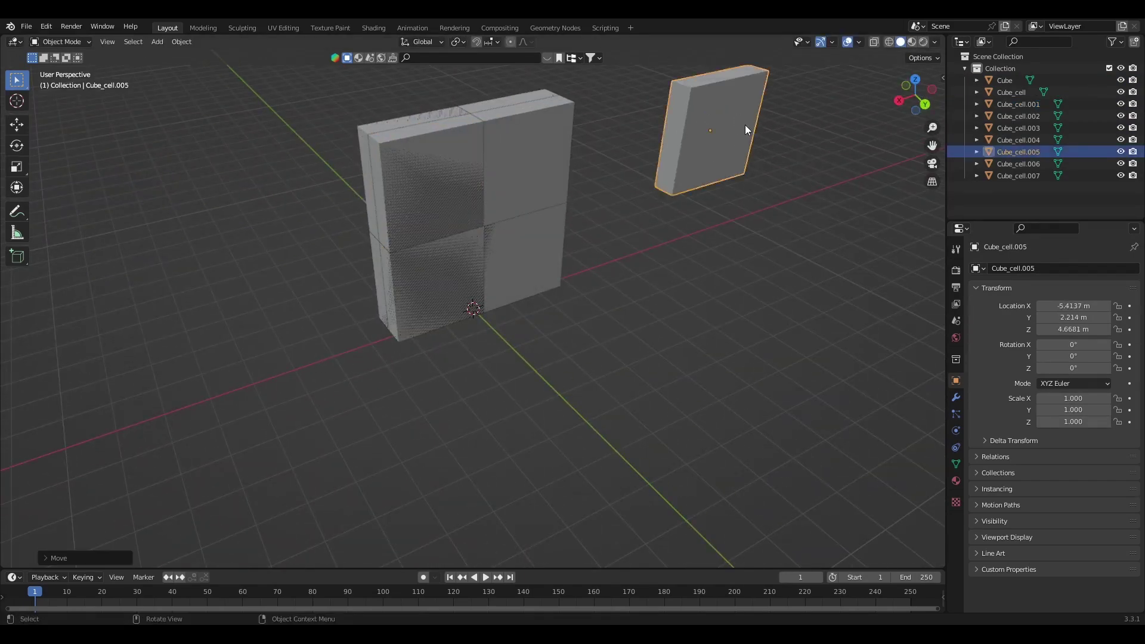
pyautogui.hotkey('ctrl', 'z')
pyautogui.moveTo(918, 95); pyautogui.dragTo(1013, 95)
pyautogui.moveTo(919, 95)
pyautogui.mouseDown()
pyautogui.moveTo(915, 69)
pyautogui.moveTo(916, 92)
pyautogui.mouseUp()
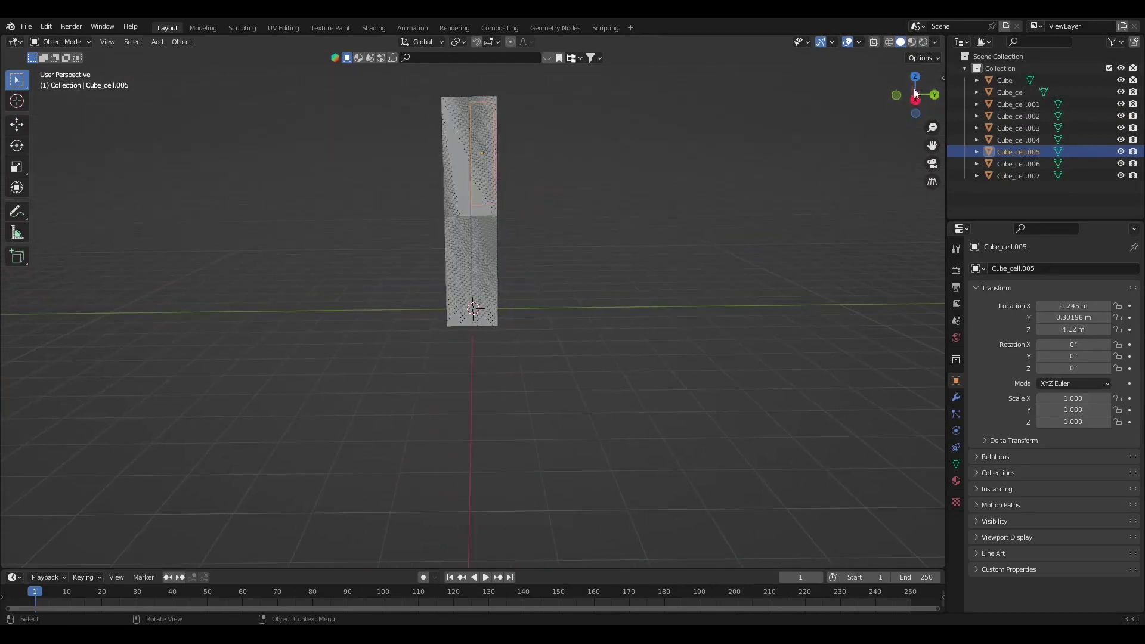
pyautogui.scroll(-3, 618, 199)
pyautogui.scroll(2, 619, 198)
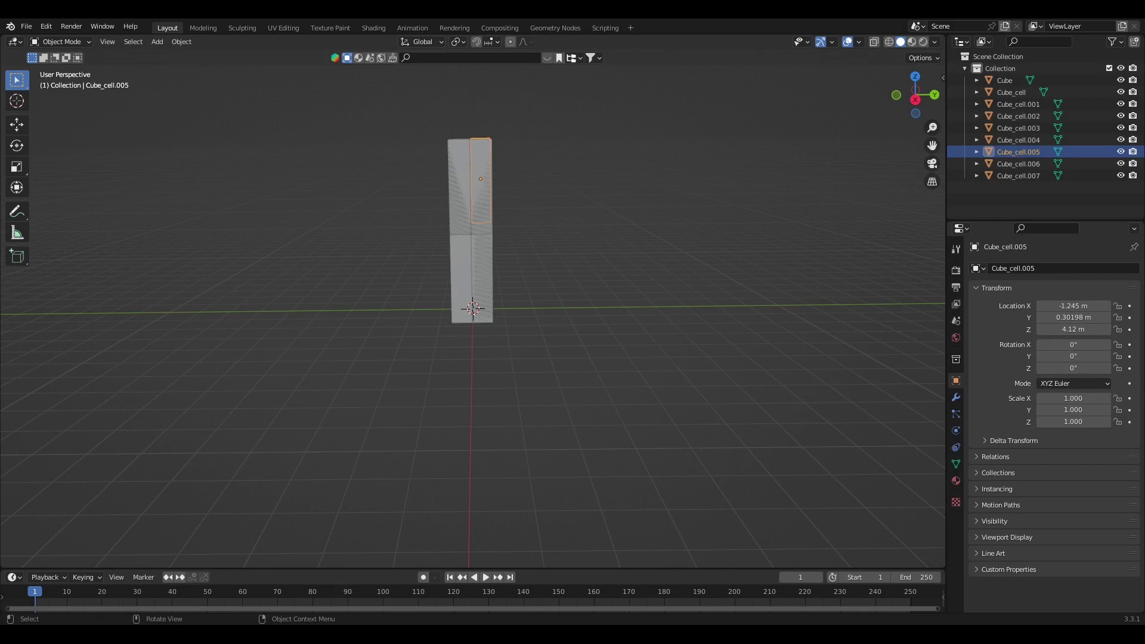
pyautogui.hotkey('shift', 'a')
pyautogui.click(163, 46)
pyautogui.moveTo(173, 55)
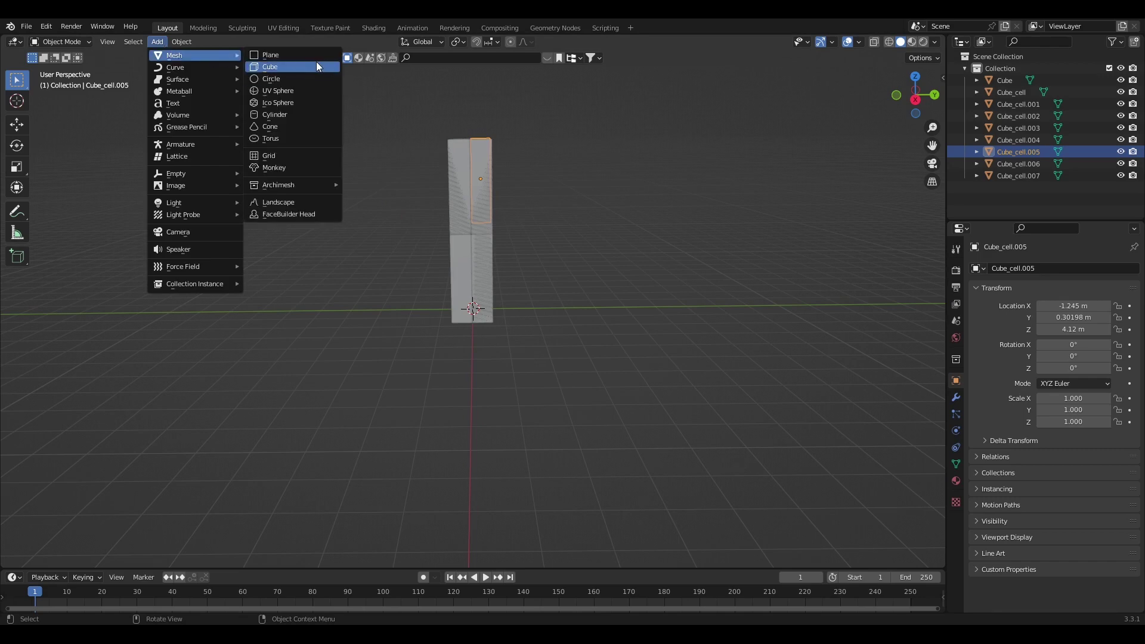
pyautogui.moveTo(206, 65)
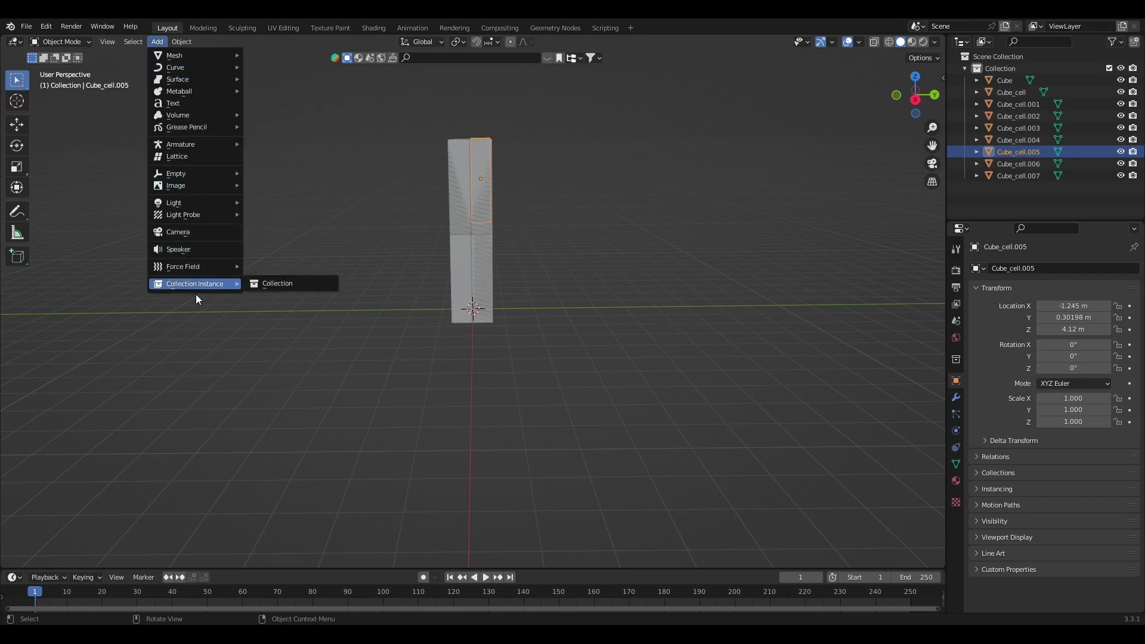
pyautogui.press('Escape')
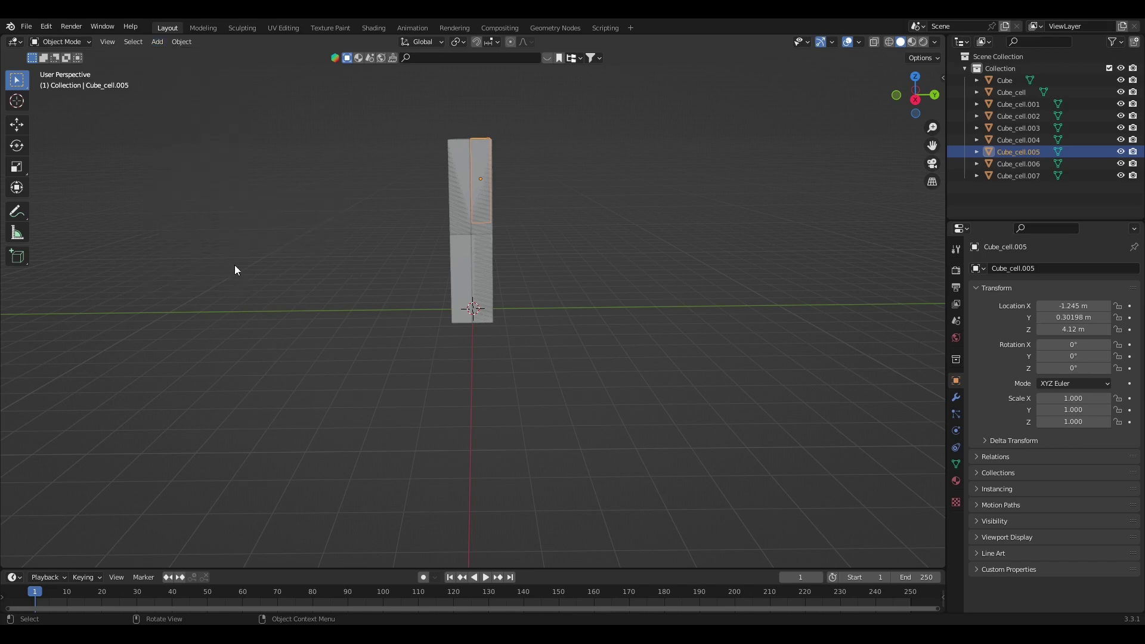
pyautogui.click(158, 42)
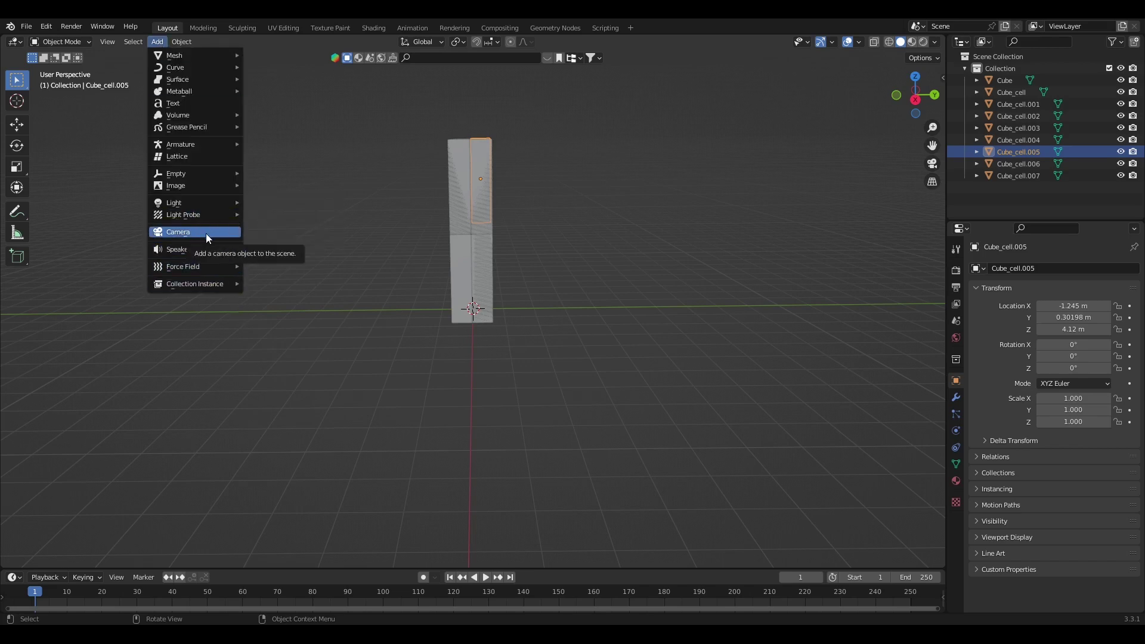
pyautogui.press('Escape')
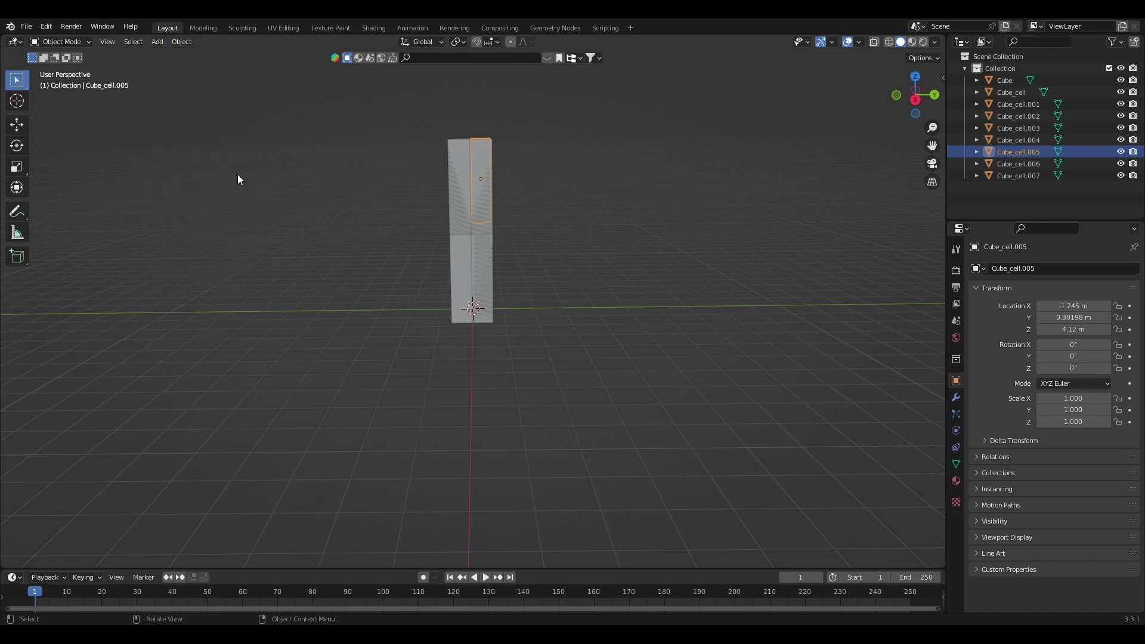
# - Add a UV sphere and move it beside the wall to about X -1.07 m, Y 7.51 m, Z 3.80 m
pyautogui.click(157, 42)
pyautogui.moveTo(164, 56)
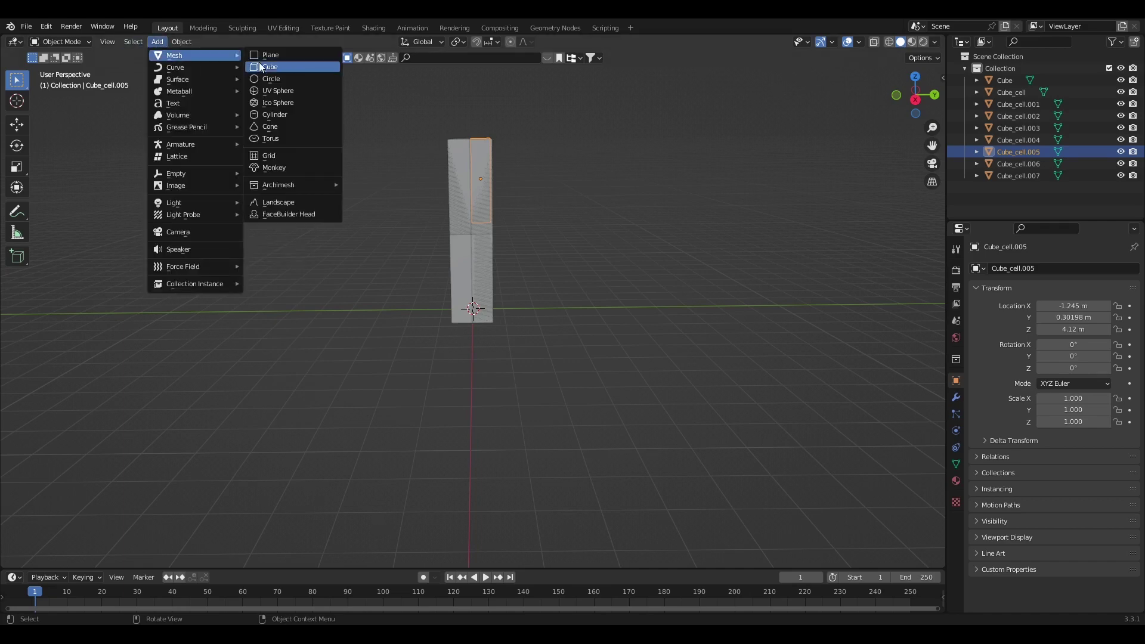
pyautogui.click(271, 91)
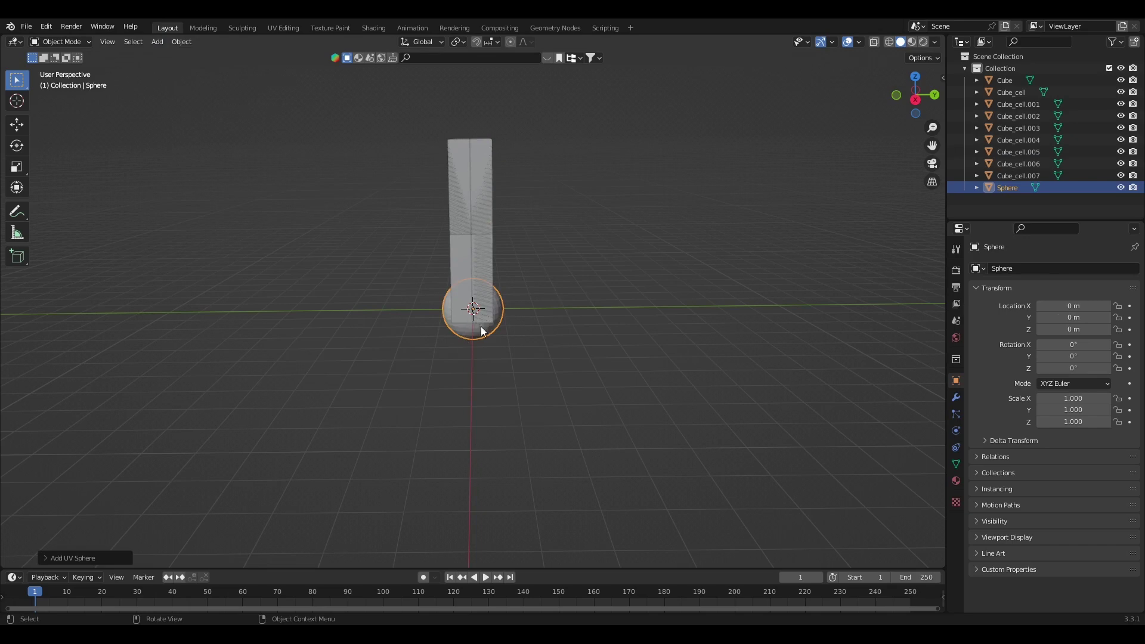
pyautogui.press('g')
pyautogui.click(660, 238)
# - Shade the sphere smooth and reposition it at about X -0.78 m, Y 8.20 m, Z 2.66 m
pyautogui.rightClick(661, 241)
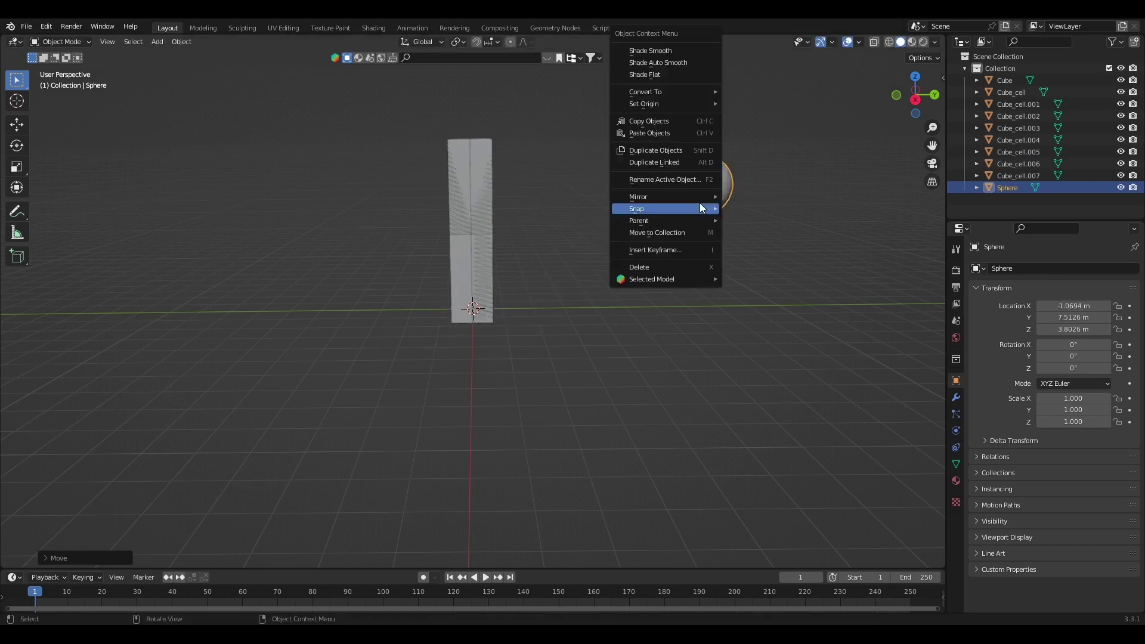
pyautogui.click(650, 50)
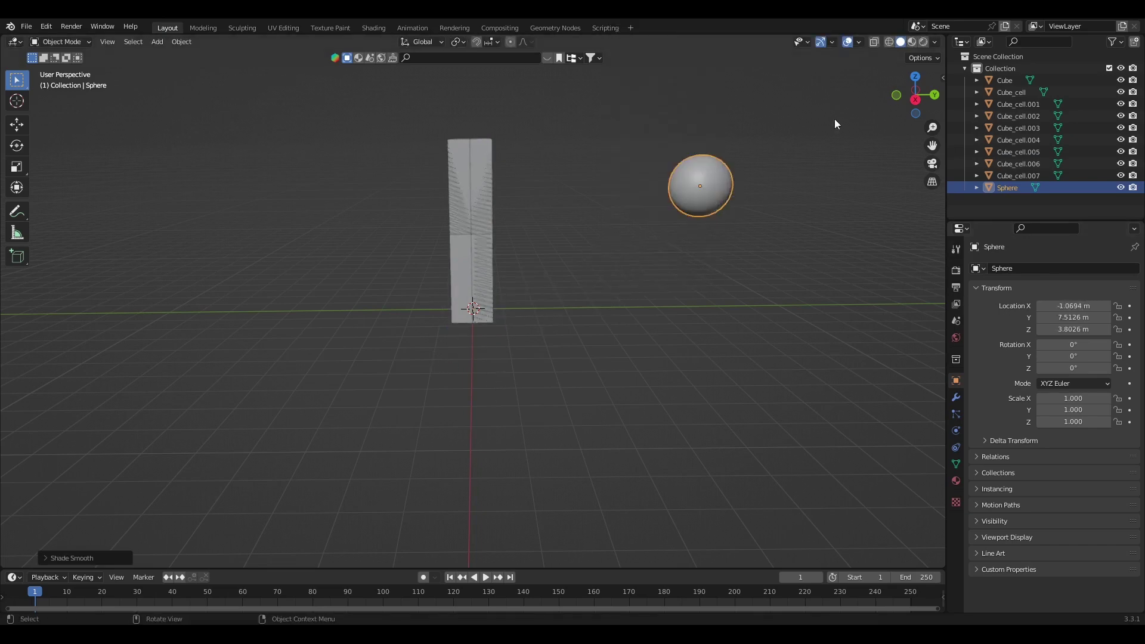
pyautogui.moveTo(924, 91); pyautogui.dragTo(813, 115)
pyautogui.press('g')
pyautogui.click(753, 358)
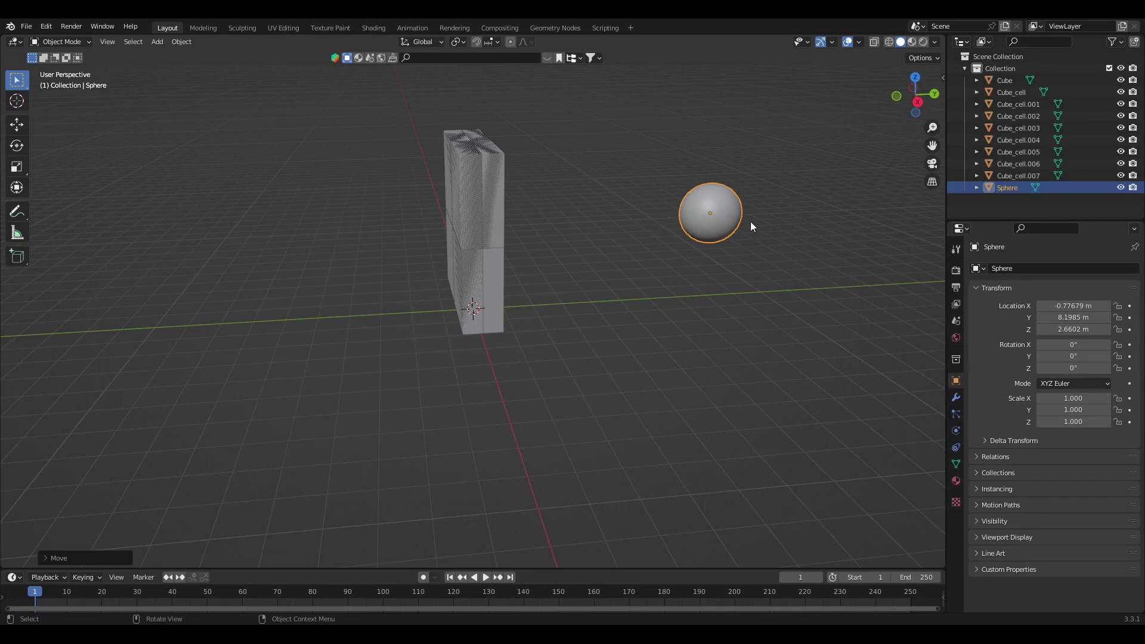
# - Pull the original unfractured Cube out of the wall and delete it, keeping the fractured cells
pyautogui.click(481, 172)
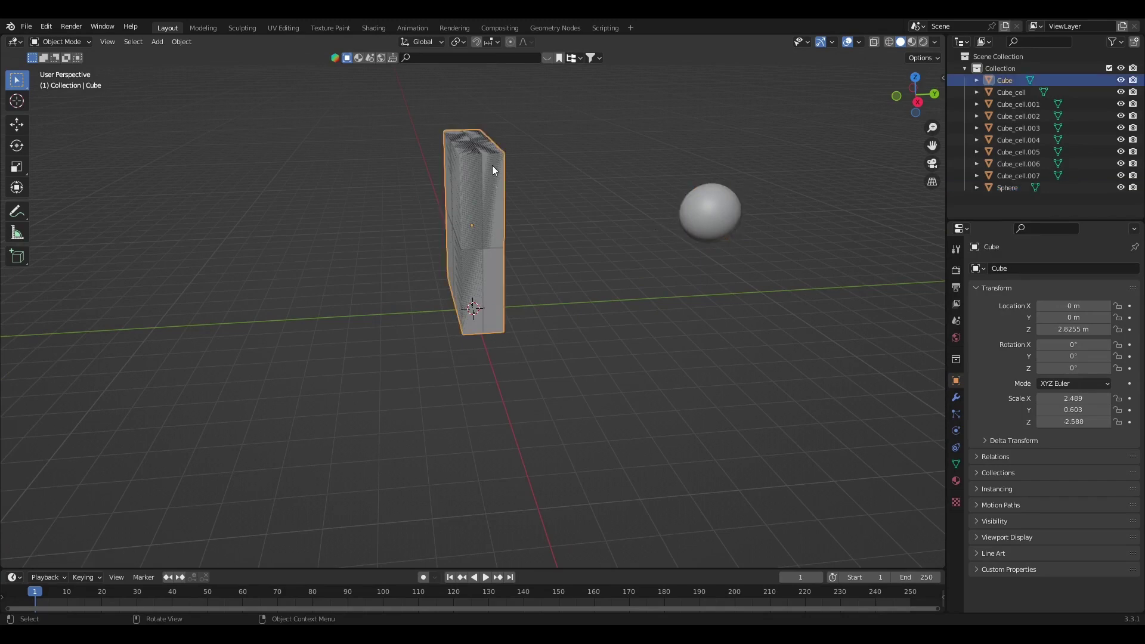
pyautogui.moveTo(499, 184); pyautogui.dragTo(230, 152)
pyautogui.rightClick(230, 154)
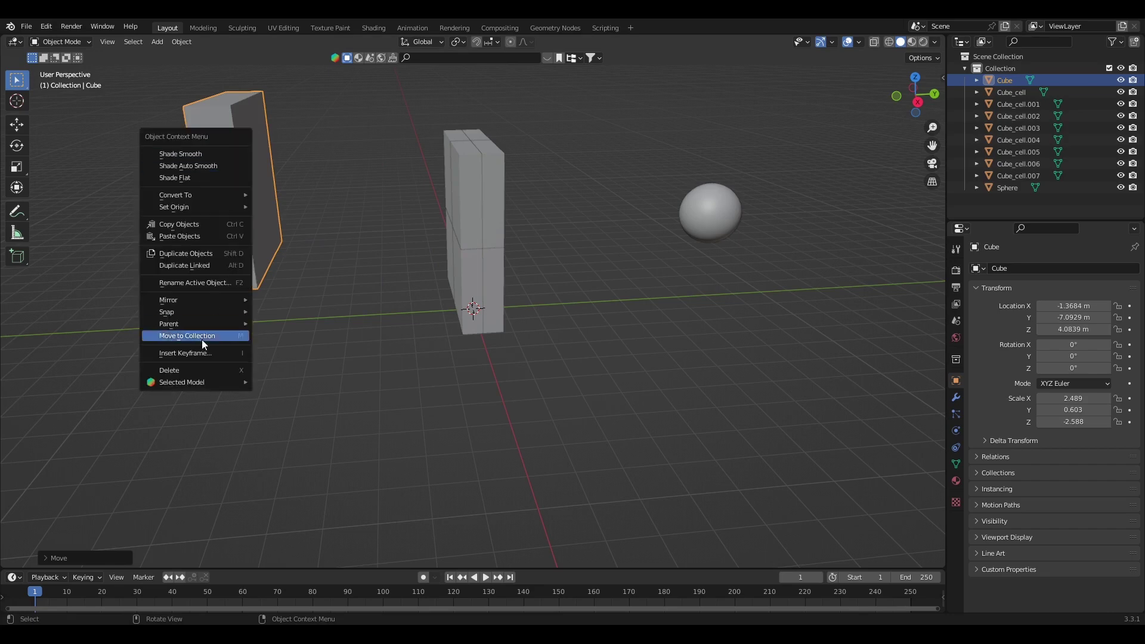
pyautogui.click(200, 371)
# - Try moving the upper piece Cube_cell.005 out of the cleaned-up wall and undo the move
pyautogui.moveTo(904, 84); pyautogui.dragTo(748, 129)
pyautogui.click(517, 158)
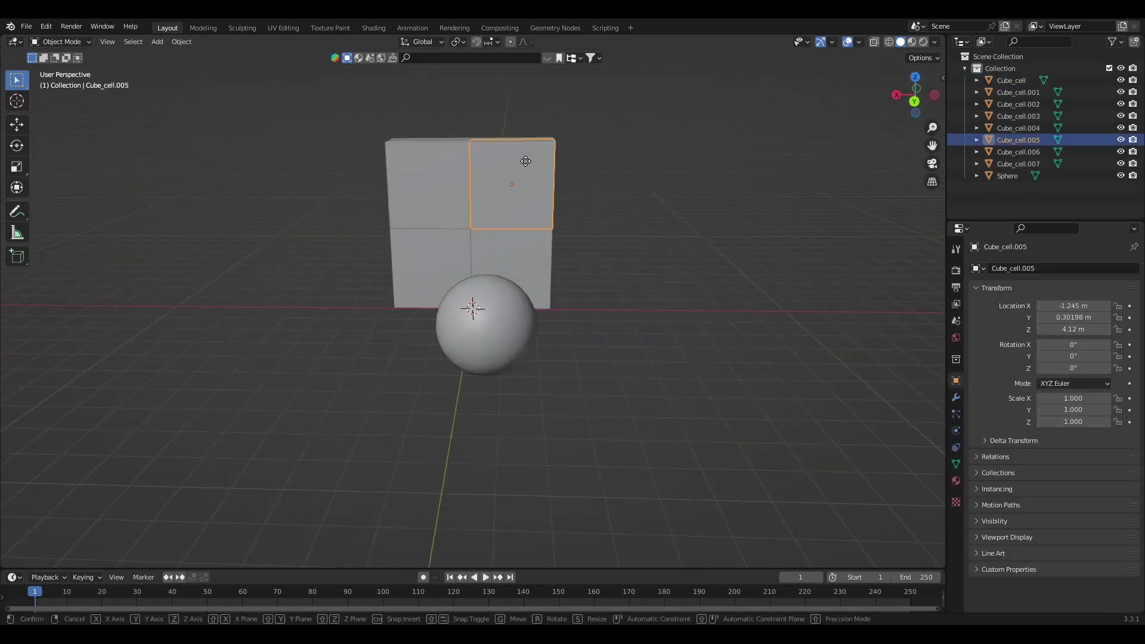
pyautogui.moveTo(523, 159); pyautogui.dragTo(711, 122)
pyautogui.hotkey('ctrl', 'z')
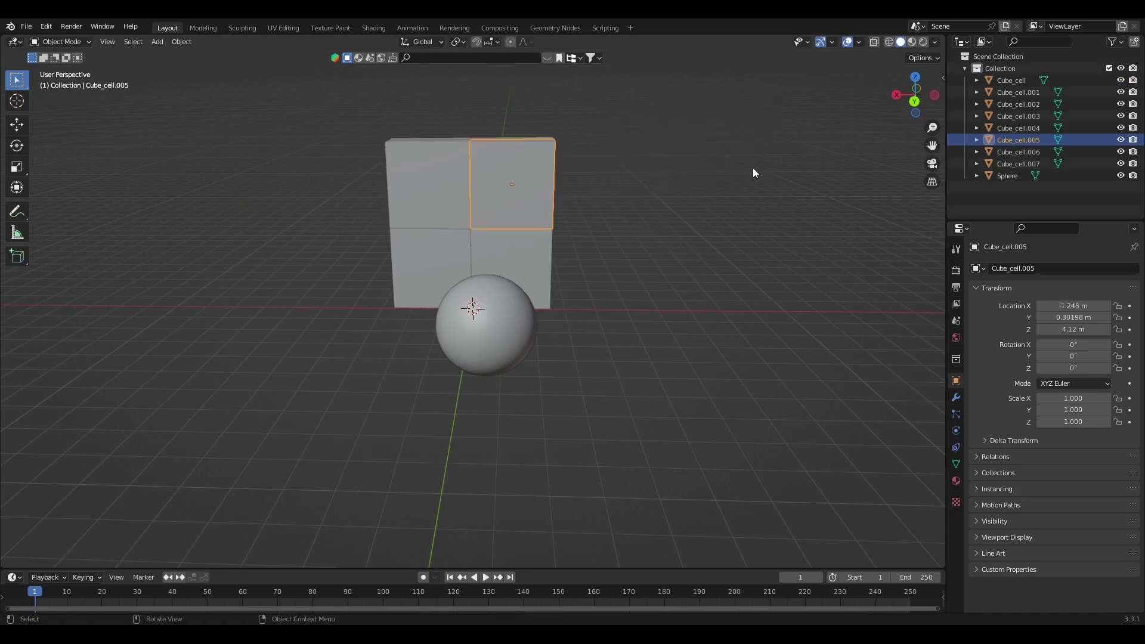
# - Add a plane at the wall's base and scale it uniformly to about -11.49 as the ground
pyautogui.moveTo(912, 90); pyautogui.dragTo(847, 108)
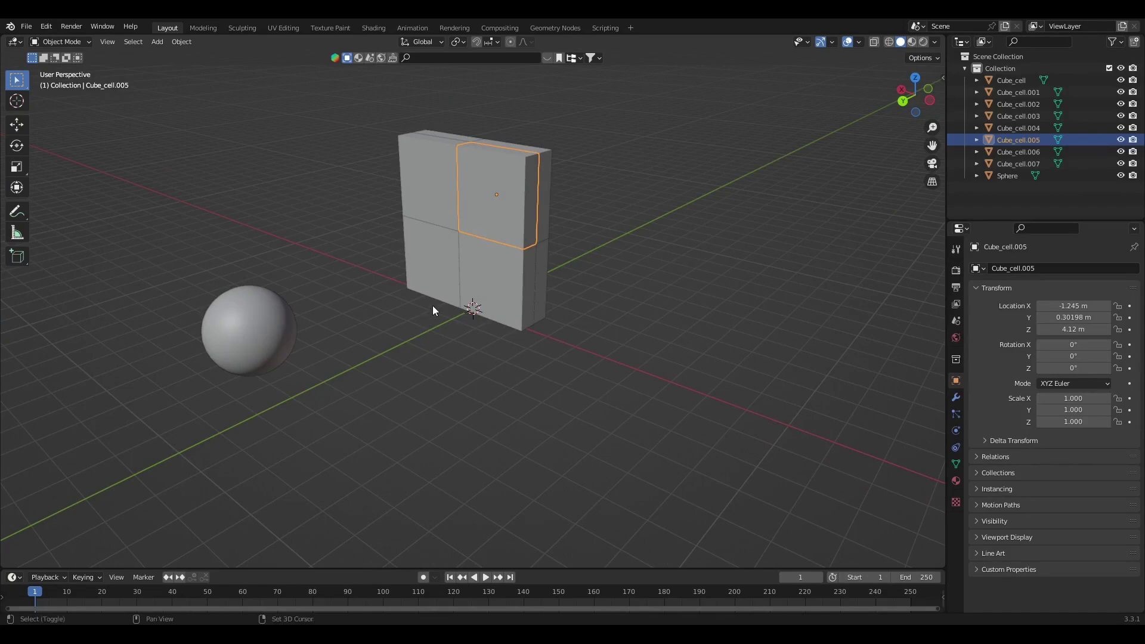
pyautogui.hotkey('shift', 'a')
pyautogui.moveTo(405, 129)
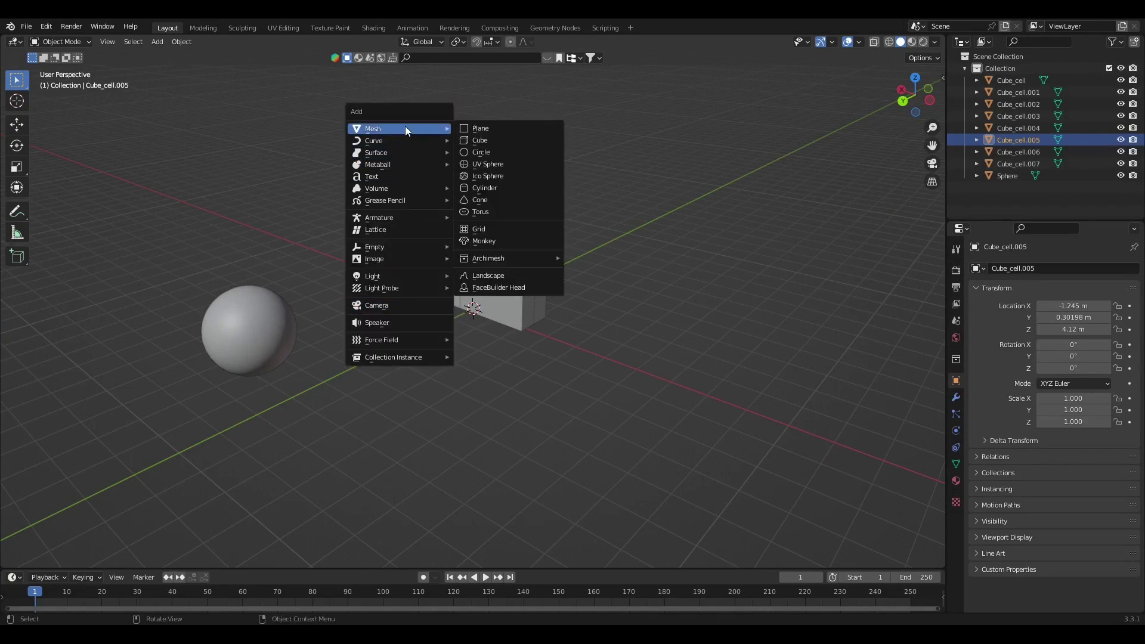
pyautogui.click(486, 128)
pyautogui.press('s')
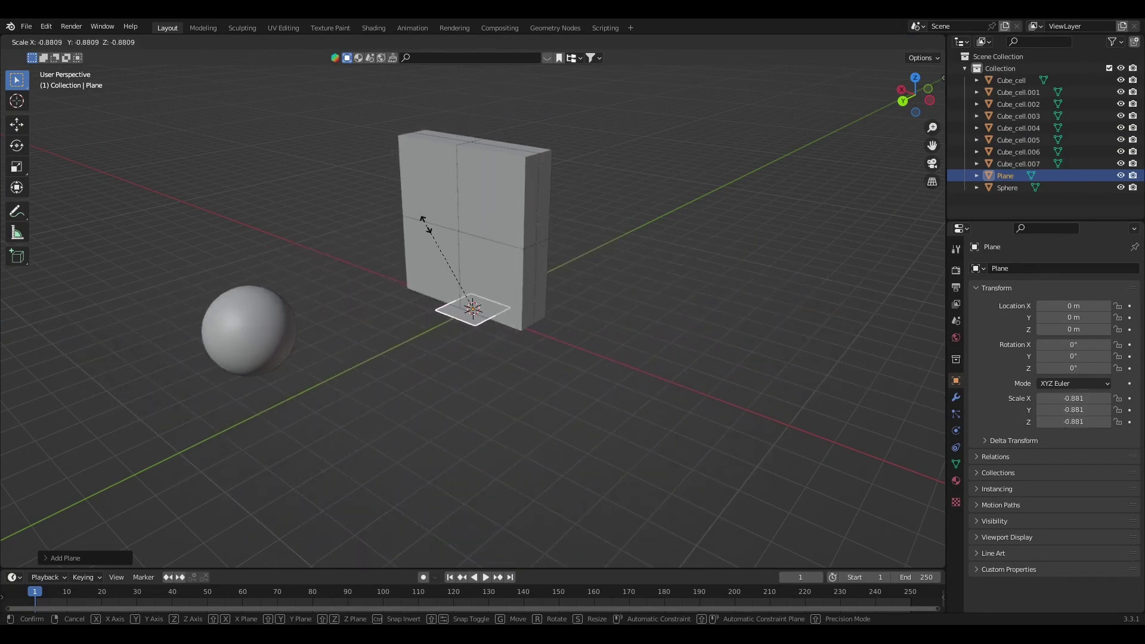
pyautogui.click(255, 424)
pyautogui.moveTo(916, 101)
pyautogui.mouseDown()
pyautogui.moveTo(883, 107)
pyautogui.moveTo(919, 105)
pyautogui.mouseUp()
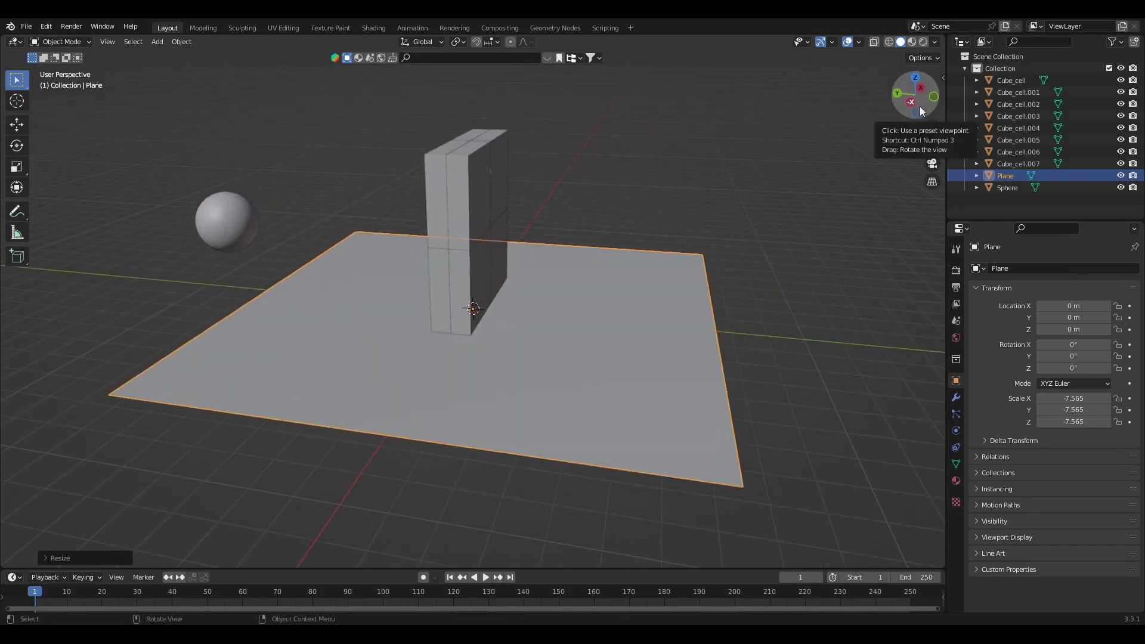
pyautogui.press('s')
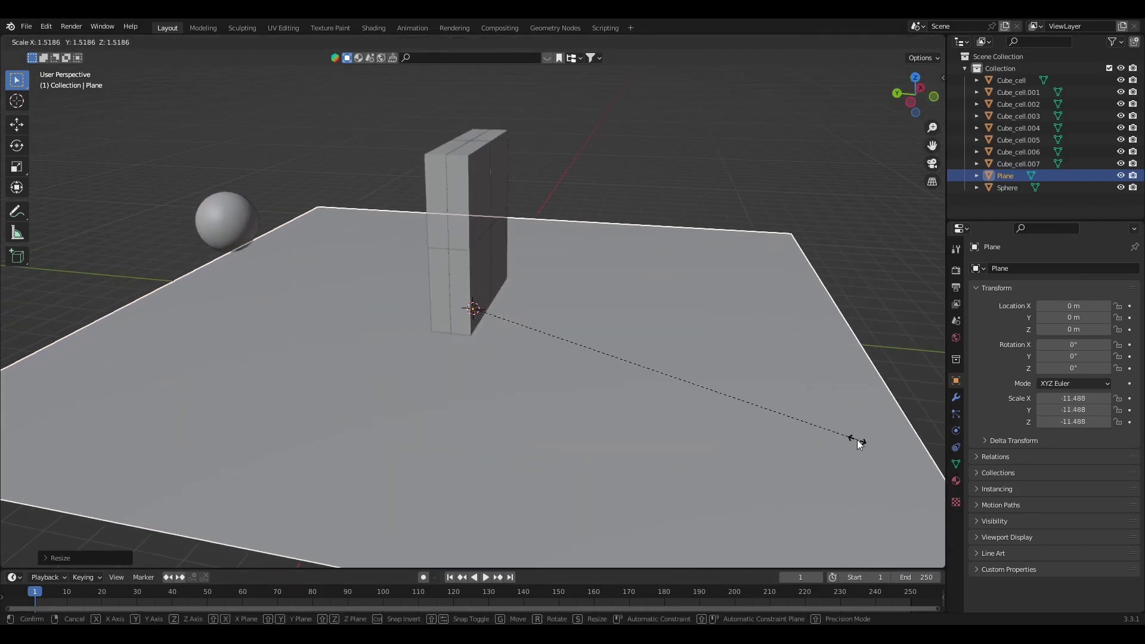
pyautogui.click(857, 442)
# - Select the ground plane and give it Rigid Body physics
pyautogui.moveTo(936, 71); pyautogui.dragTo(826, 82)
pyautogui.click(835, 176)
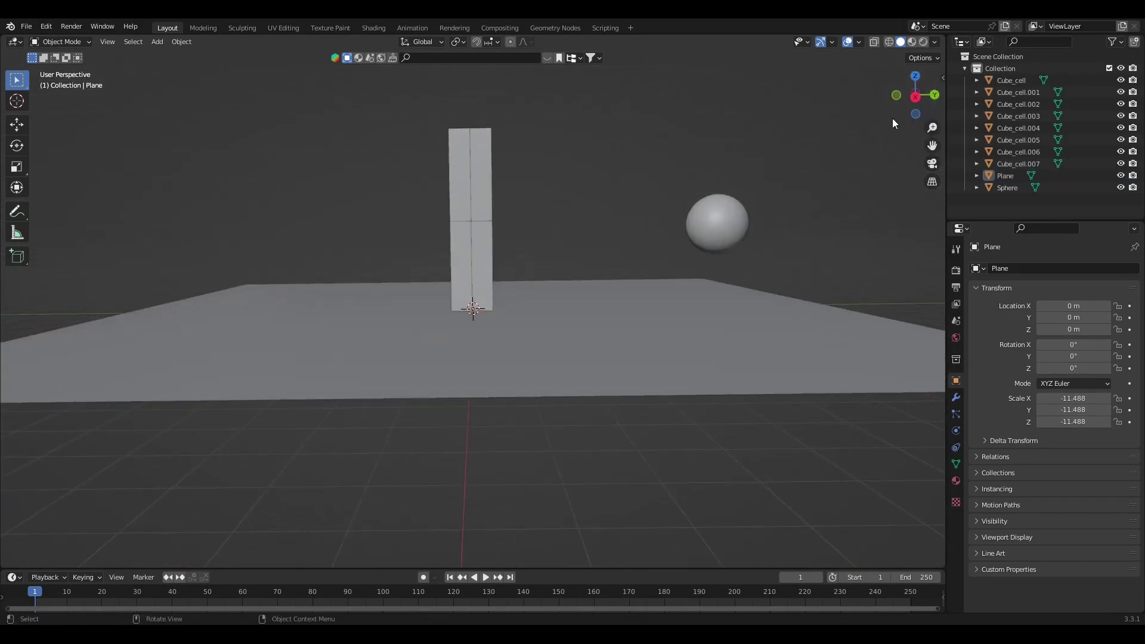
pyautogui.scroll(-3, 763, 220)
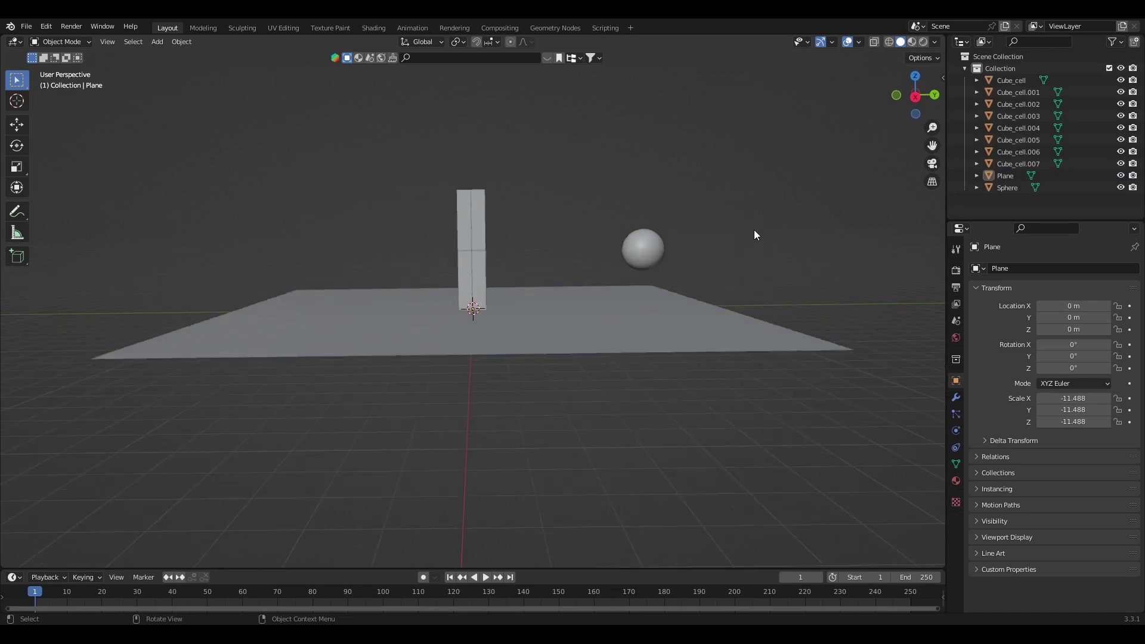
pyautogui.click(632, 347)
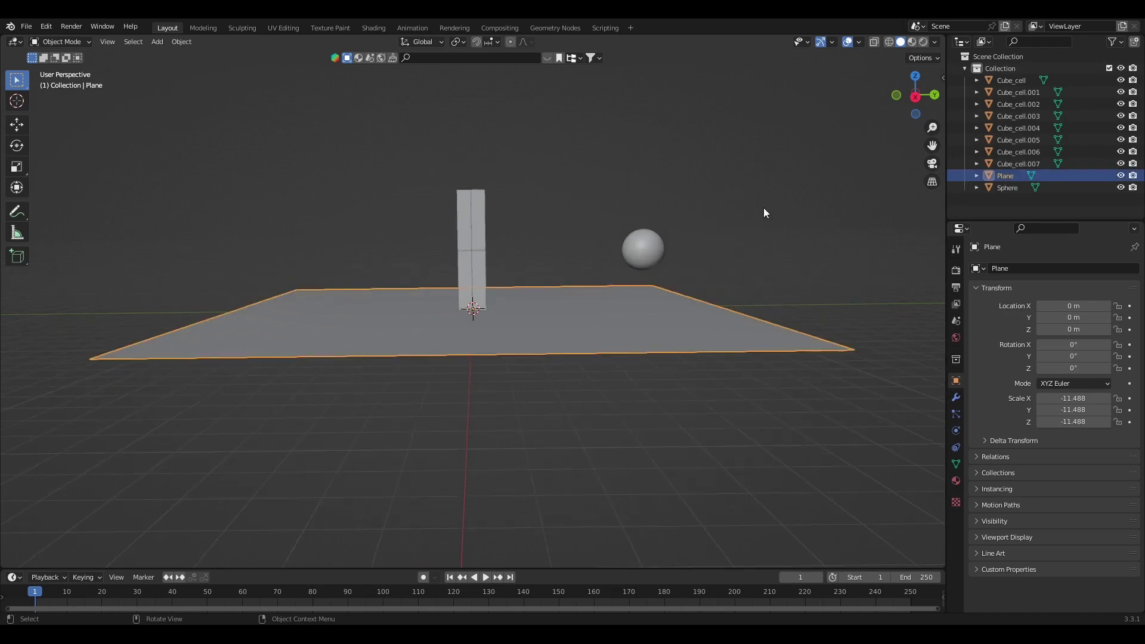
pyautogui.moveTo(929, 87); pyautogui.dragTo(918, 89)
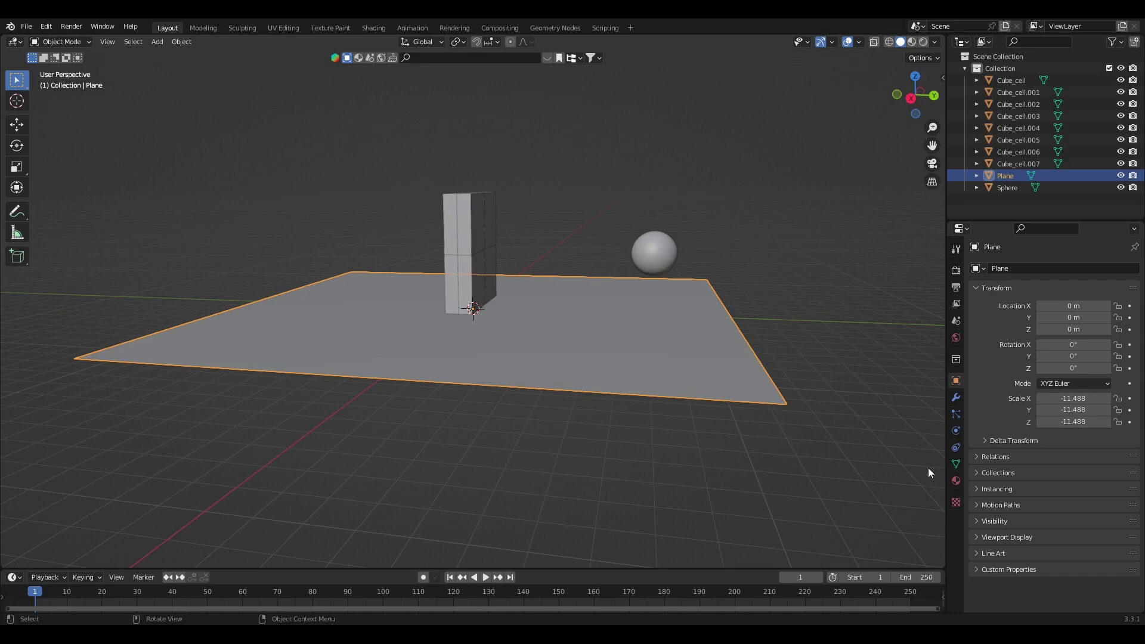
pyautogui.click(955, 432)
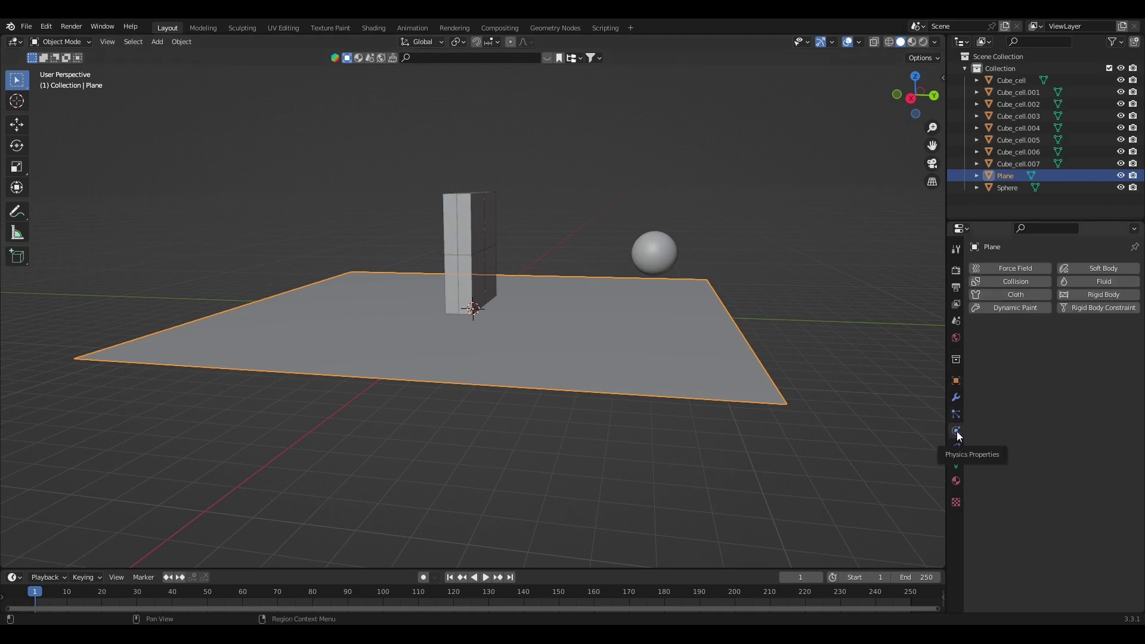
pyautogui.click(1098, 294)
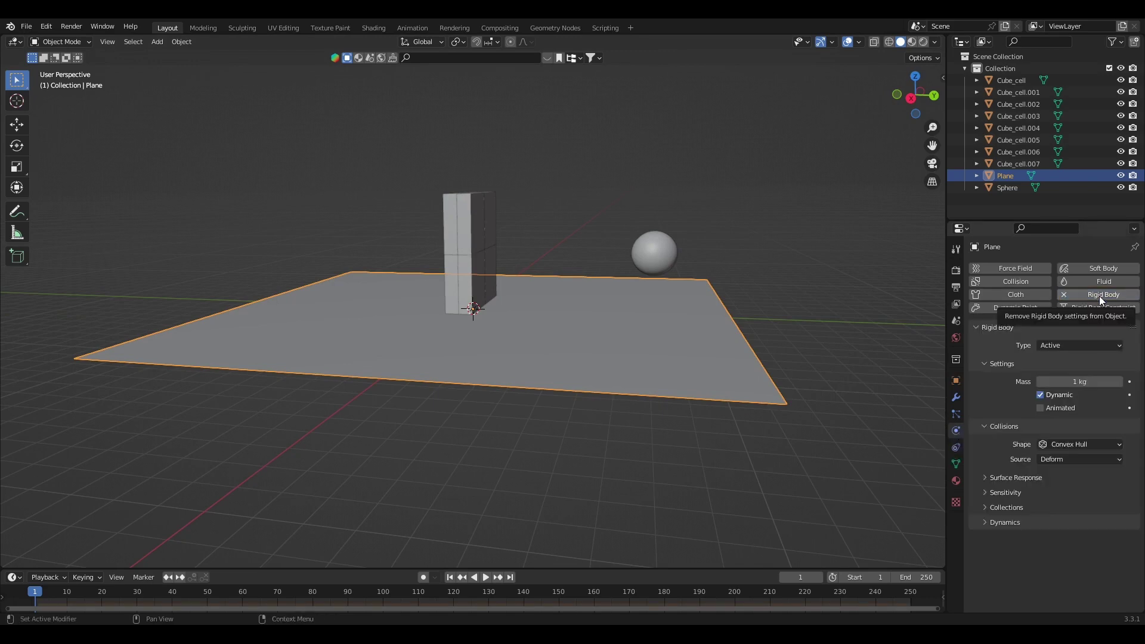
# - Play the animation to check how the rigid-body ground plane behaves and rewind the timeline to frame 0
pyautogui.moveTo(924, 99); pyautogui.dragTo(759, 441)
pyautogui.press('space')
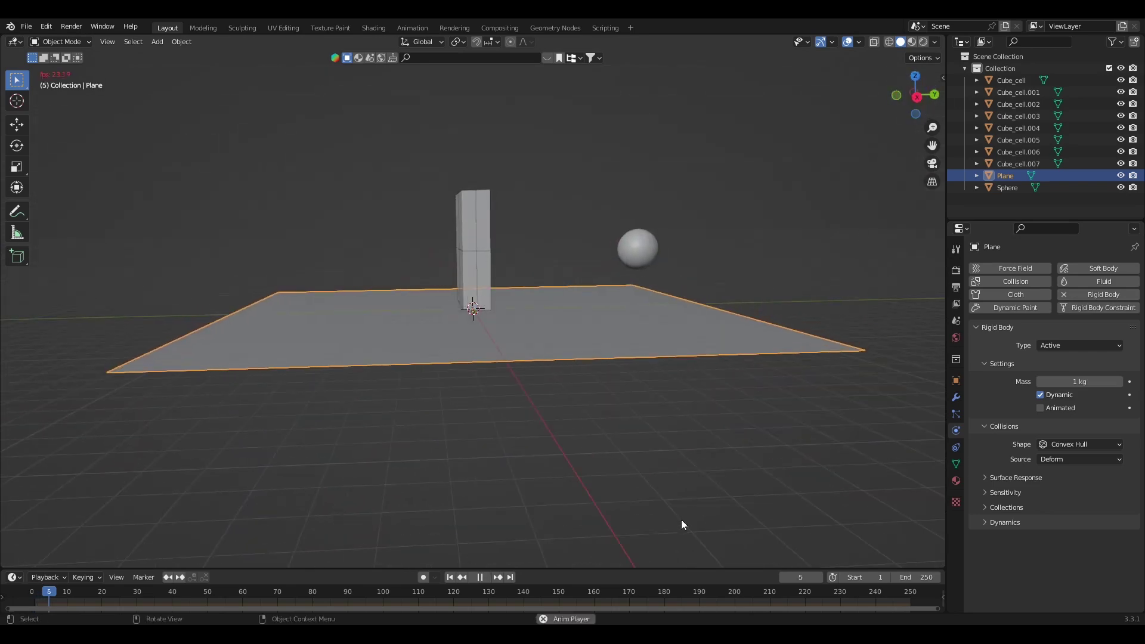
pyautogui.click(450, 578)
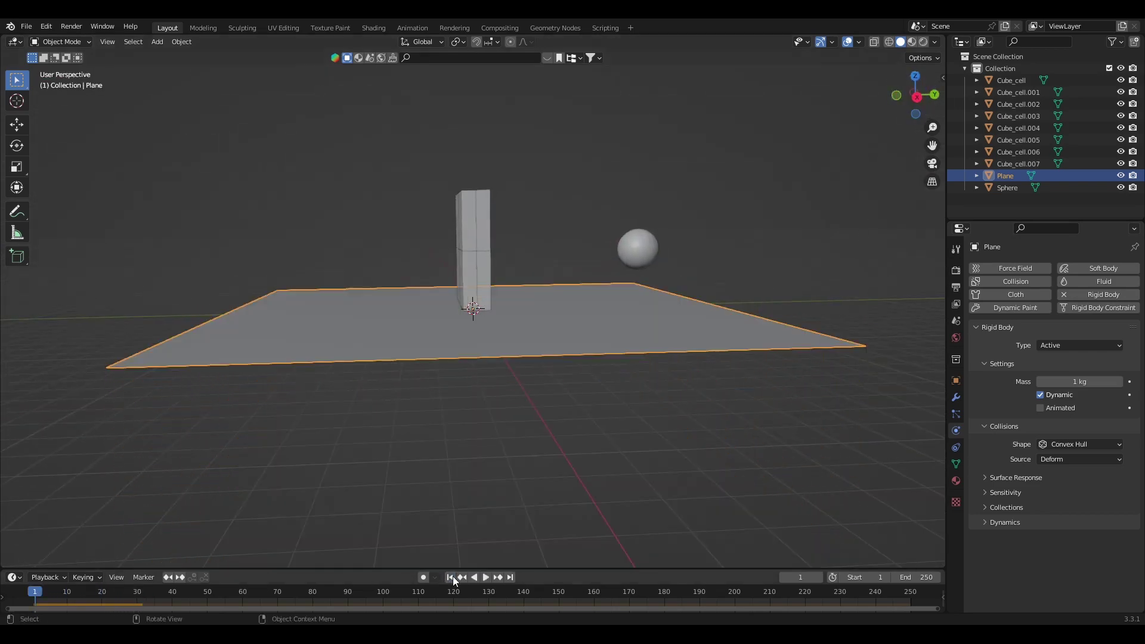
pyautogui.moveTo(36, 593)
pyautogui.mouseDown()
pyautogui.moveTo(191, 597)
pyautogui.moveTo(23, 599)
pyautogui.moveTo(212, 581)
pyautogui.moveTo(28, 588)
pyautogui.mouseUp()
# - Set the ground plane's rigid body type to Passive and its collision shape to Mesh
pyautogui.moveTo(525, 168); pyautogui.dragTo(433, 268)
pyautogui.click(600, 206)
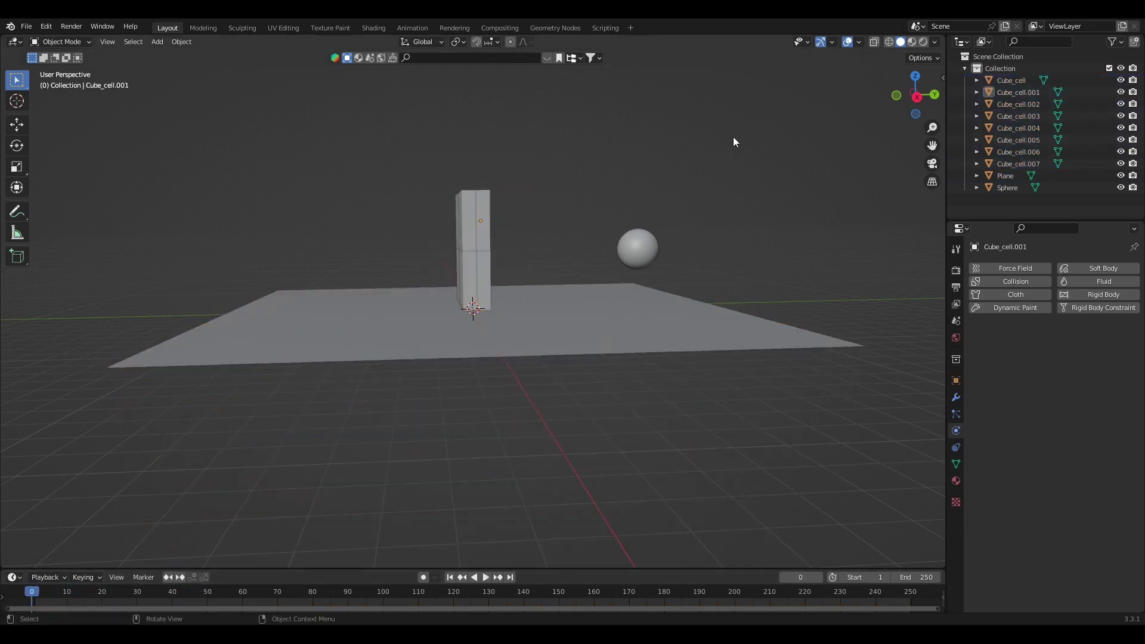
pyautogui.moveTo(916, 97); pyautogui.dragTo(877, 145)
pyautogui.click(554, 378)
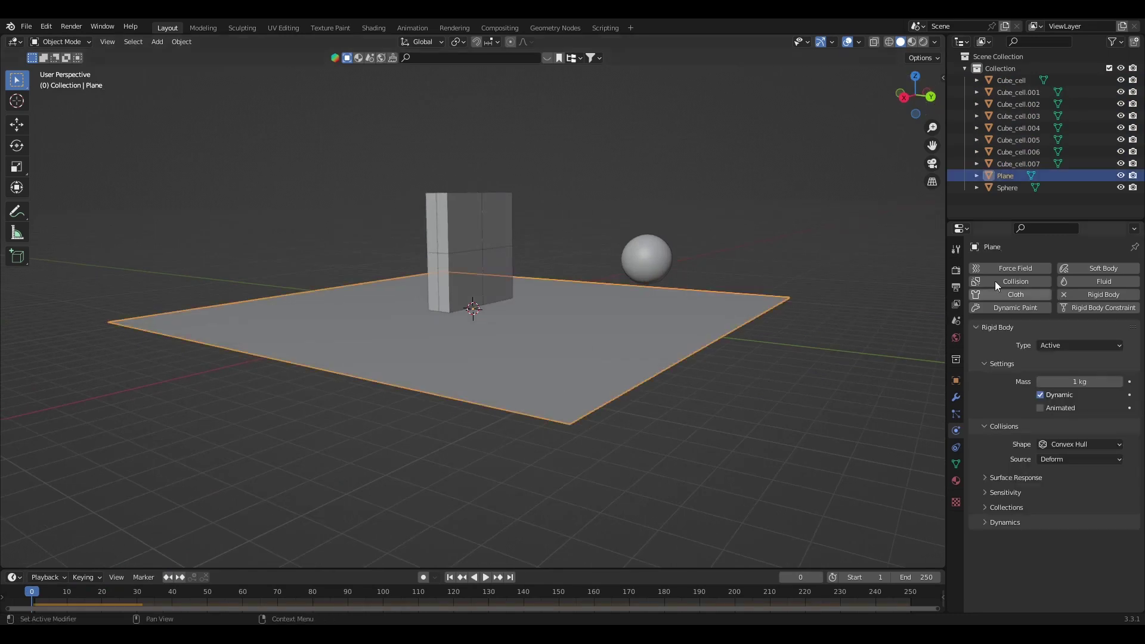
pyautogui.click(1057, 345)
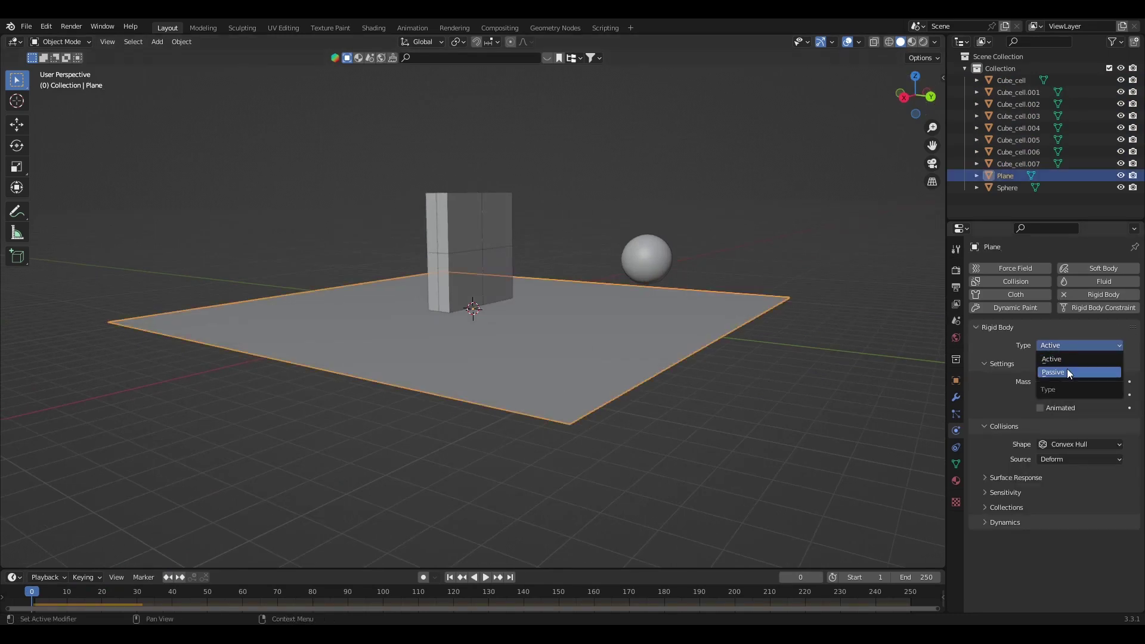
pyautogui.click(1068, 370)
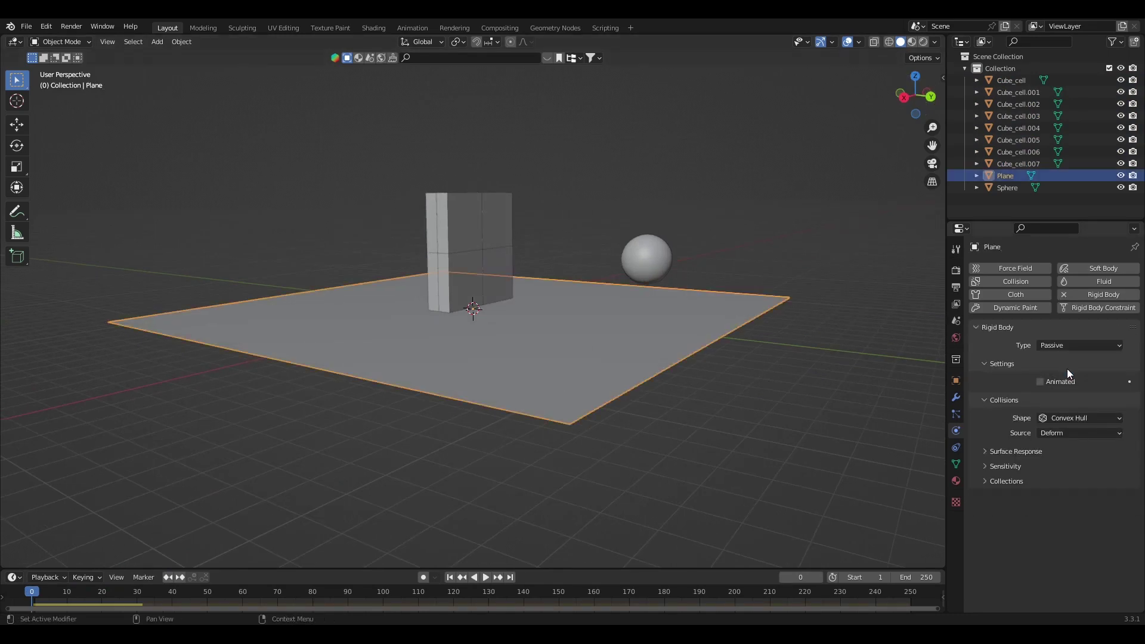
pyautogui.click(1093, 416)
pyautogui.click(1085, 508)
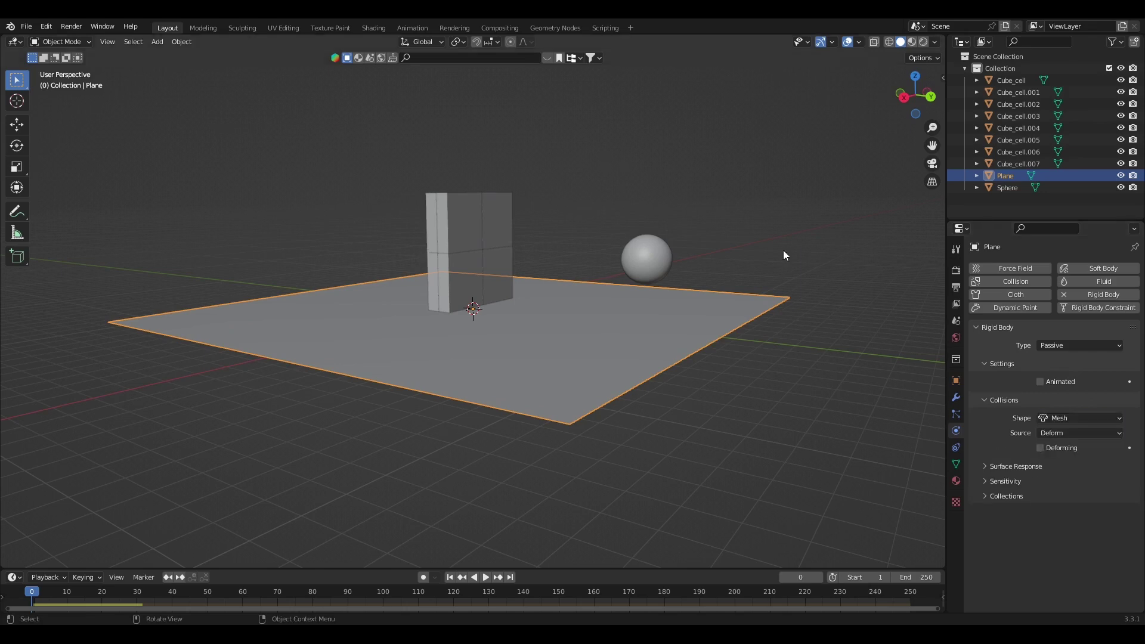
# - Play the animation to check how the passive ground plane behaves and rewind to the first frame
pyautogui.moveTo(928, 83); pyautogui.dragTo(895, 102)
pyautogui.press('space')
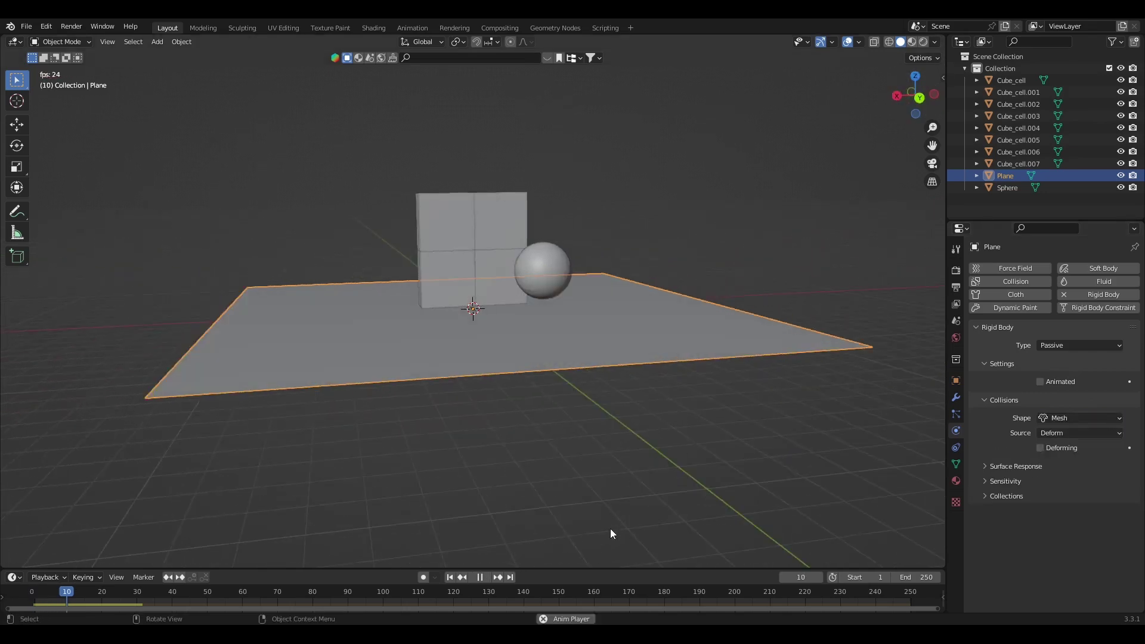
pyautogui.click(481, 577)
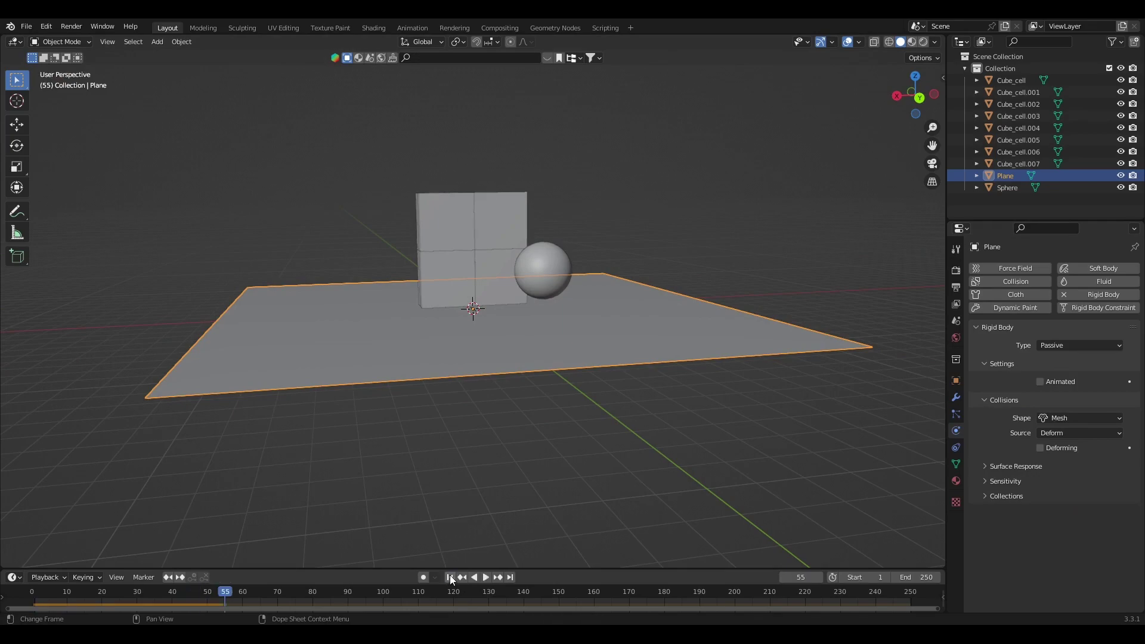
pyautogui.click(450, 577)
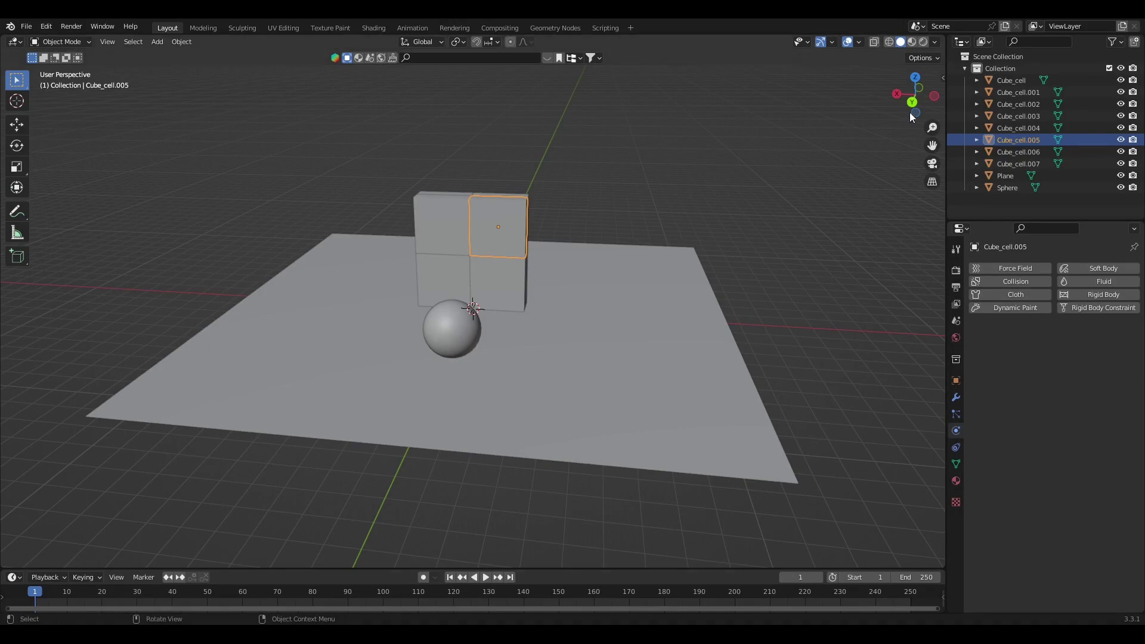
# - Give the upper wall piece Cube_cell.005 Active Rigid Body physics with a Mesh collision shape
pyautogui.moveTo(922, 101); pyautogui.dragTo(945, 104)
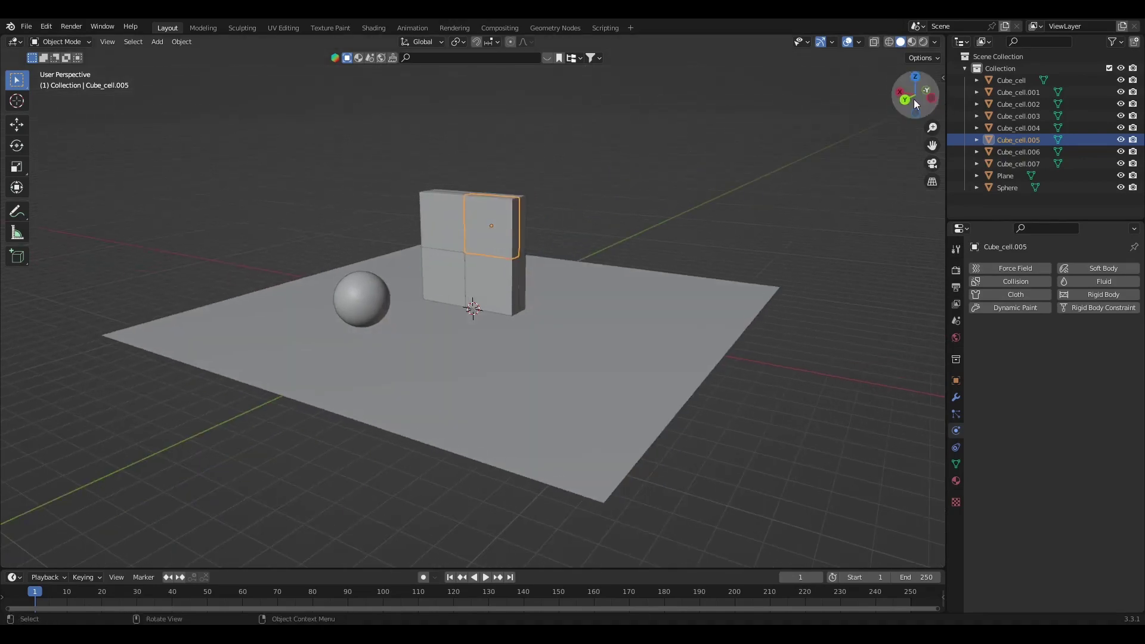
pyautogui.click(424, 205)
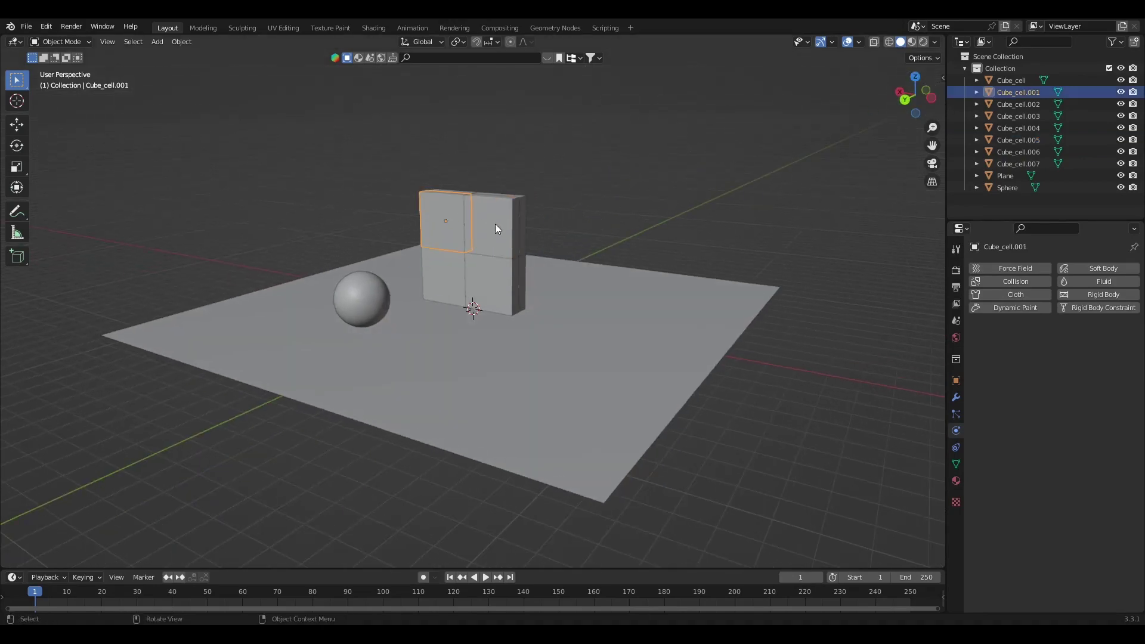
pyautogui.click(502, 226)
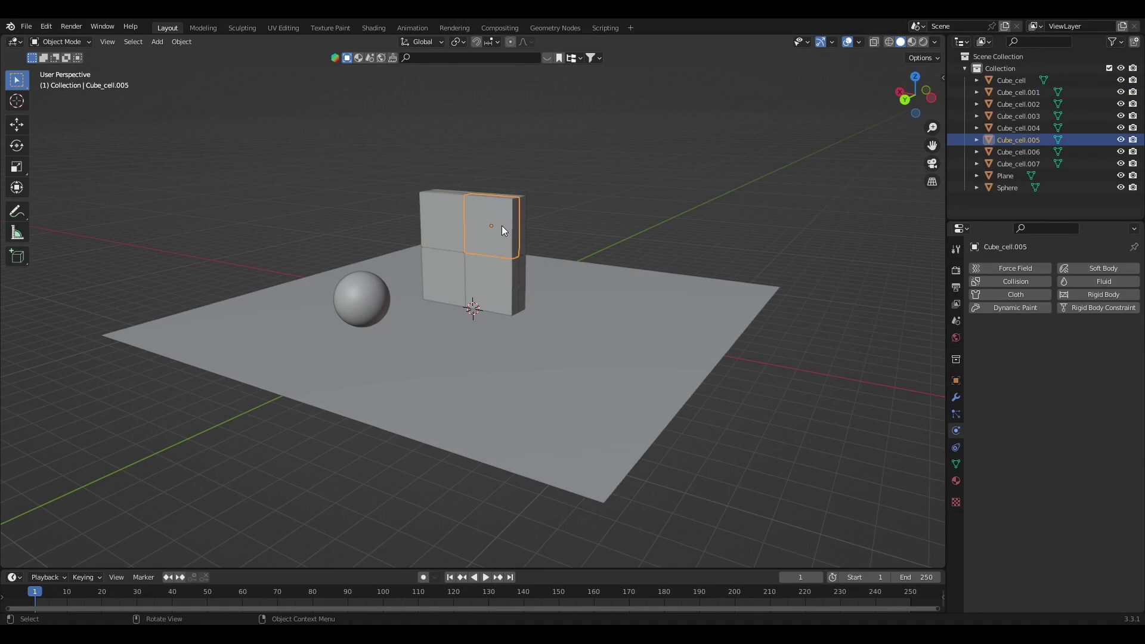
pyautogui.click(1089, 294)
pyautogui.click(1090, 342)
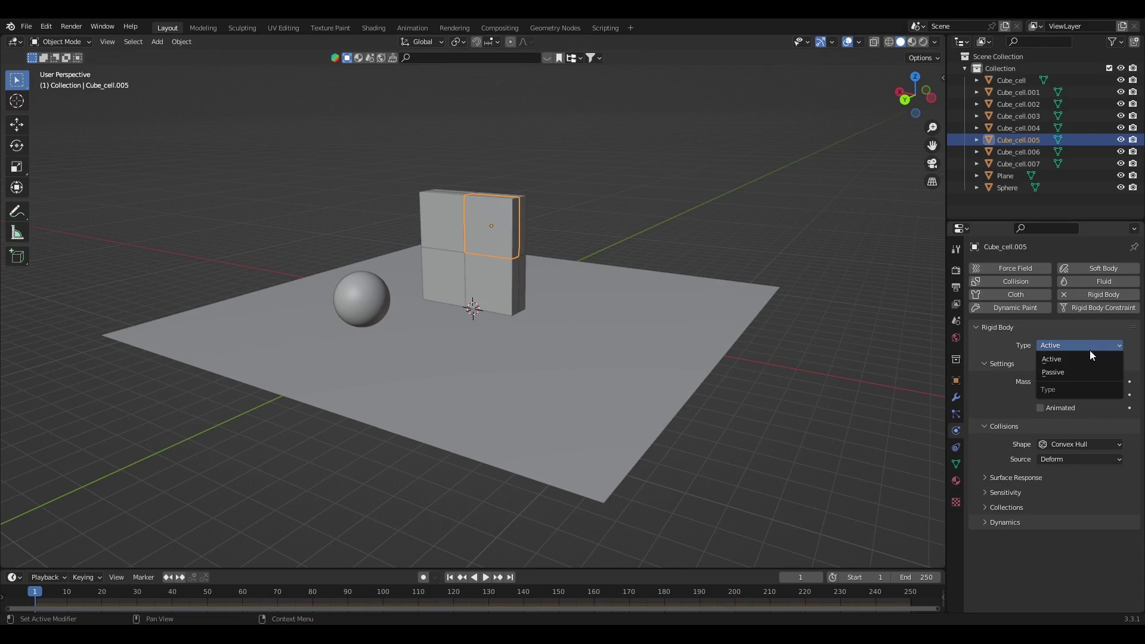
pyautogui.click(1090, 352)
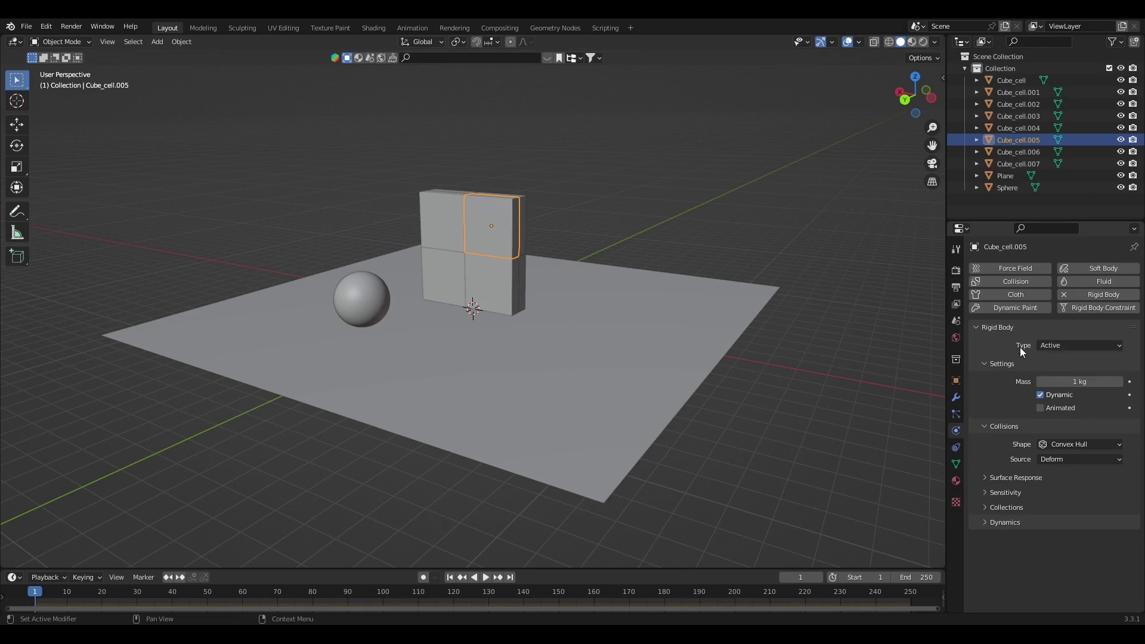
pyautogui.click(1075, 445)
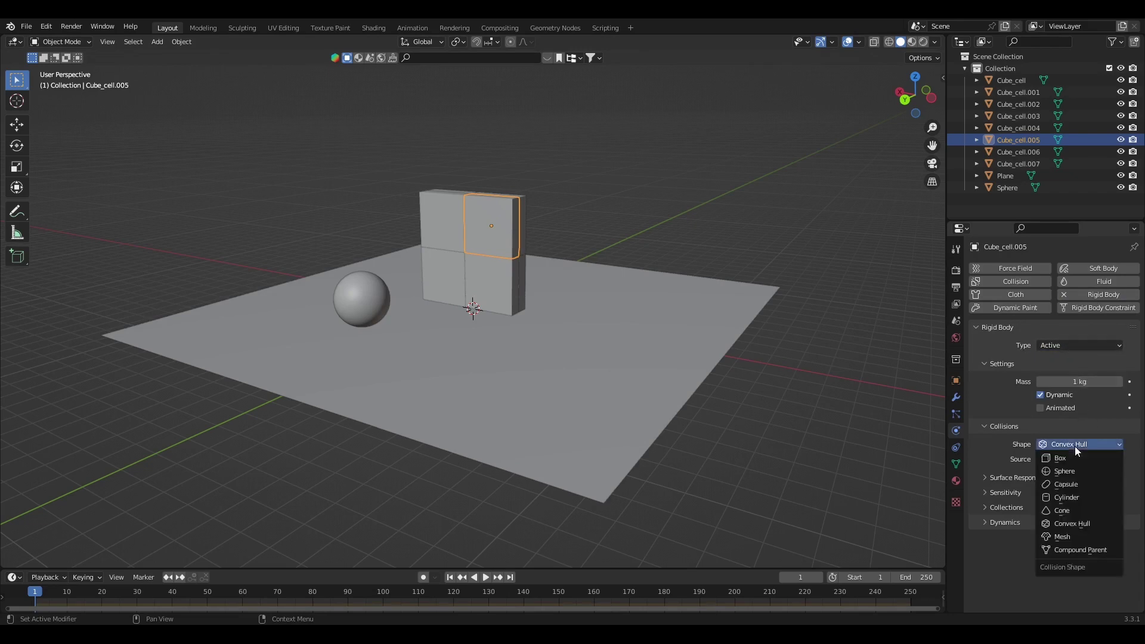
pyautogui.click(1059, 538)
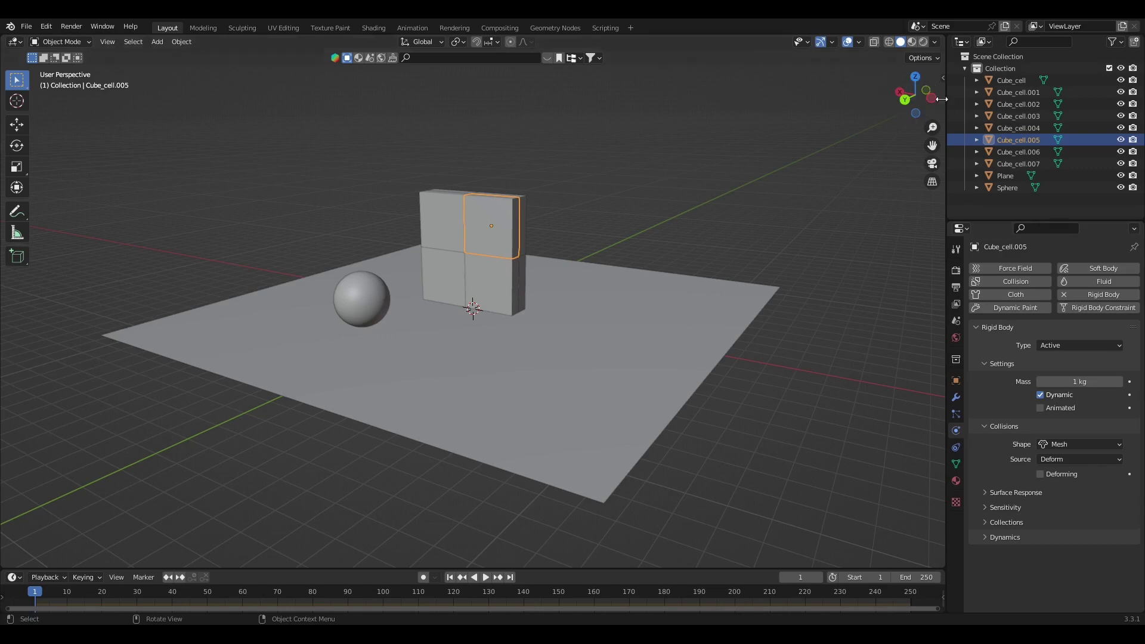
# - Play the animation to check how Cube_cell.005 moves with Mesh collision and rewind to the first frame
pyautogui.moveTo(931, 97); pyautogui.dragTo(818, 117)
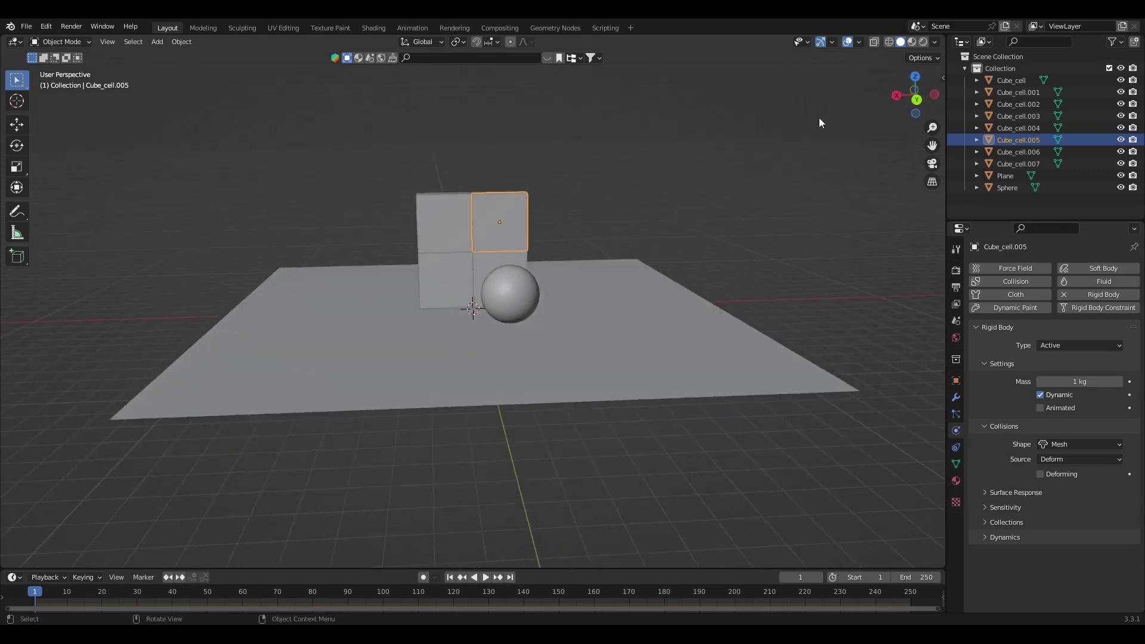
pyautogui.moveTo(924, 97); pyautogui.dragTo(877, 97)
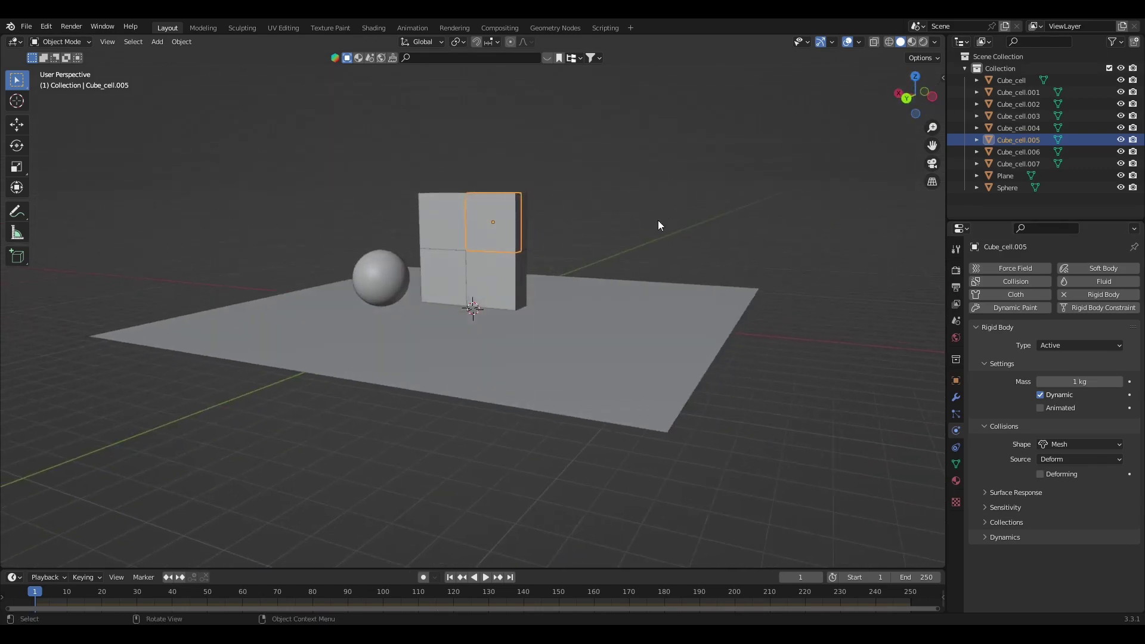
pyautogui.press('space')
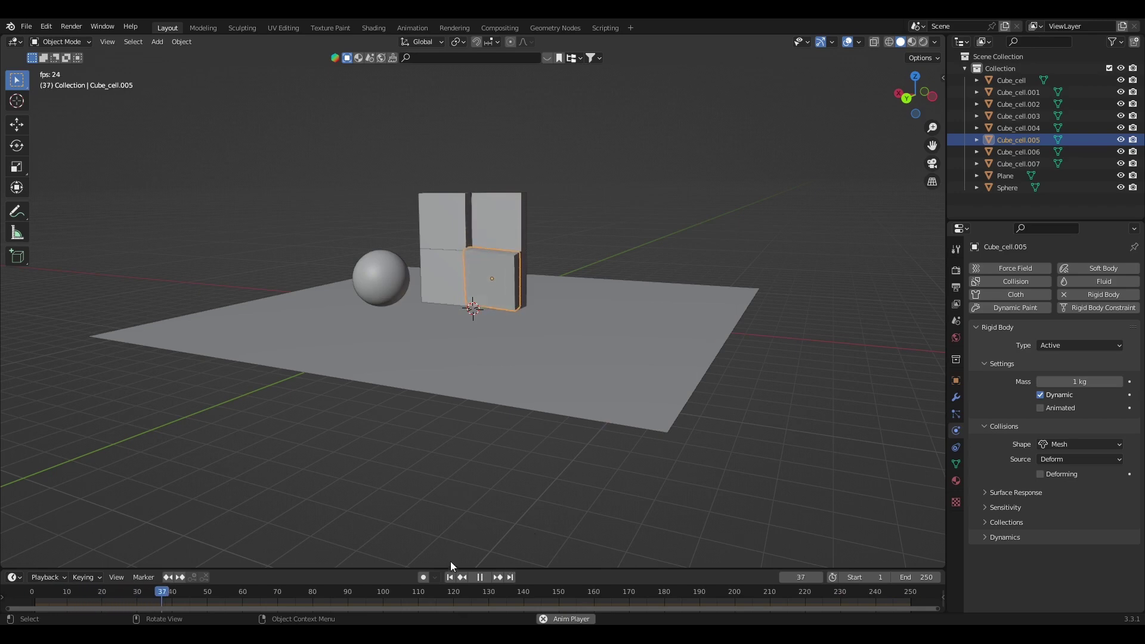
pyautogui.click(450, 577)
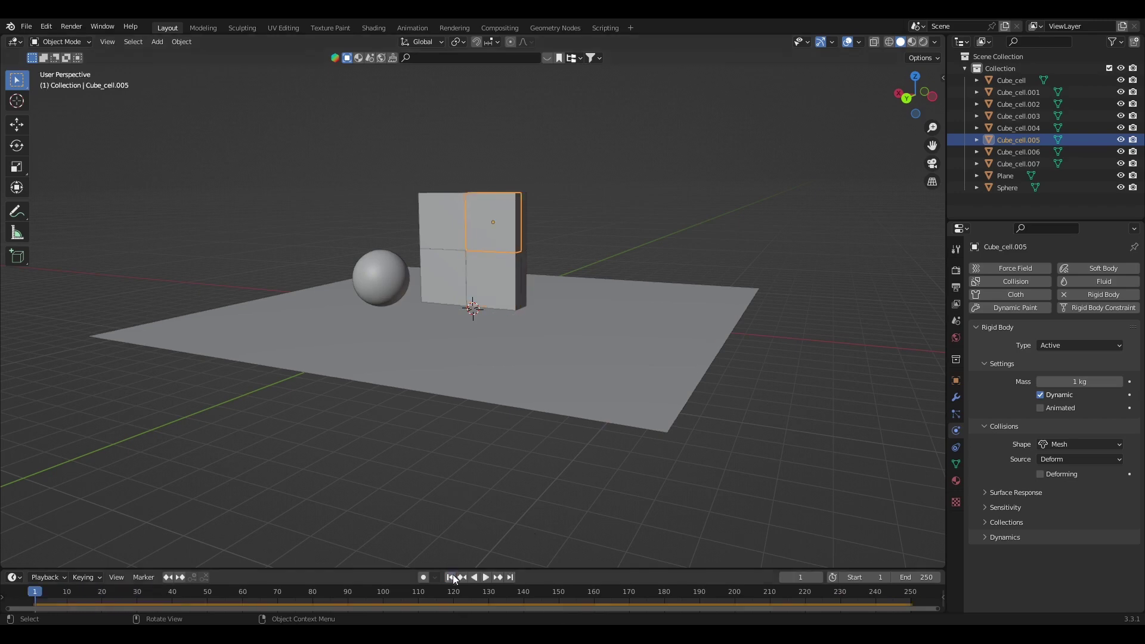
# - Set the collision shape of both the ground plane and Cube_cell.005 to Convex Hull
pyautogui.click(652, 356)
pyautogui.click(1074, 417)
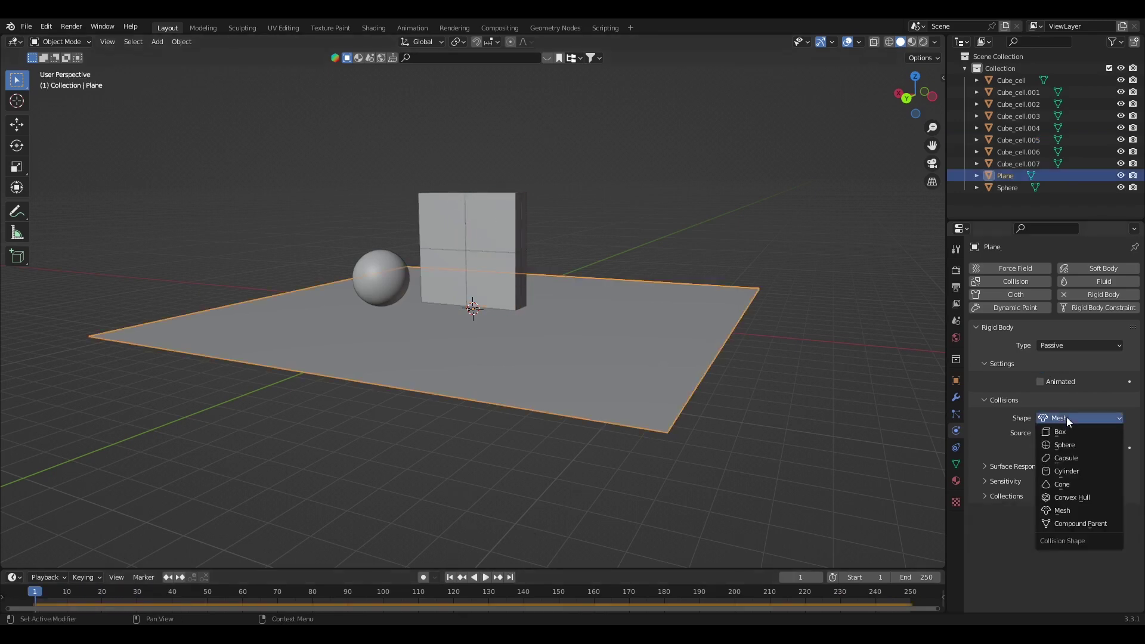
pyautogui.click(1083, 504)
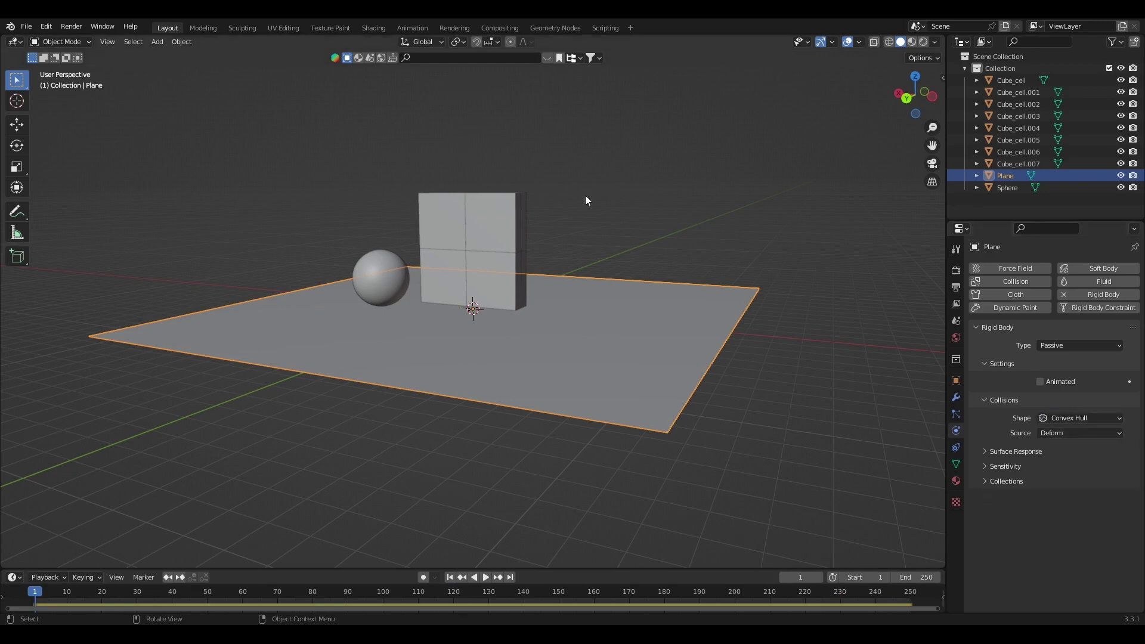
pyautogui.click(499, 208)
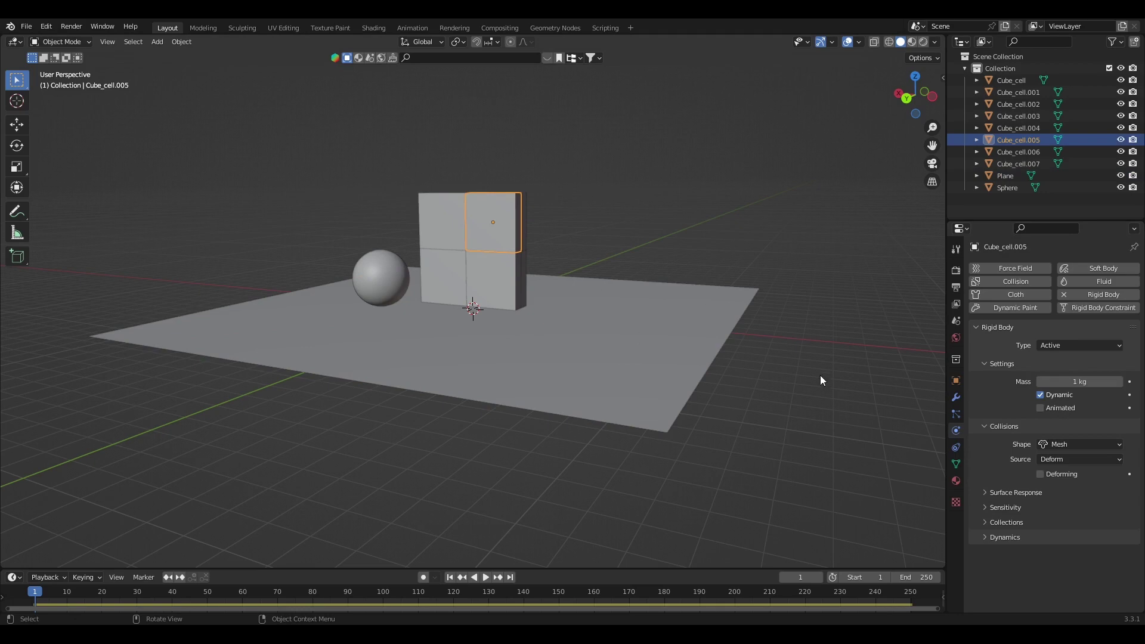
pyautogui.click(1054, 444)
pyautogui.click(1064, 526)
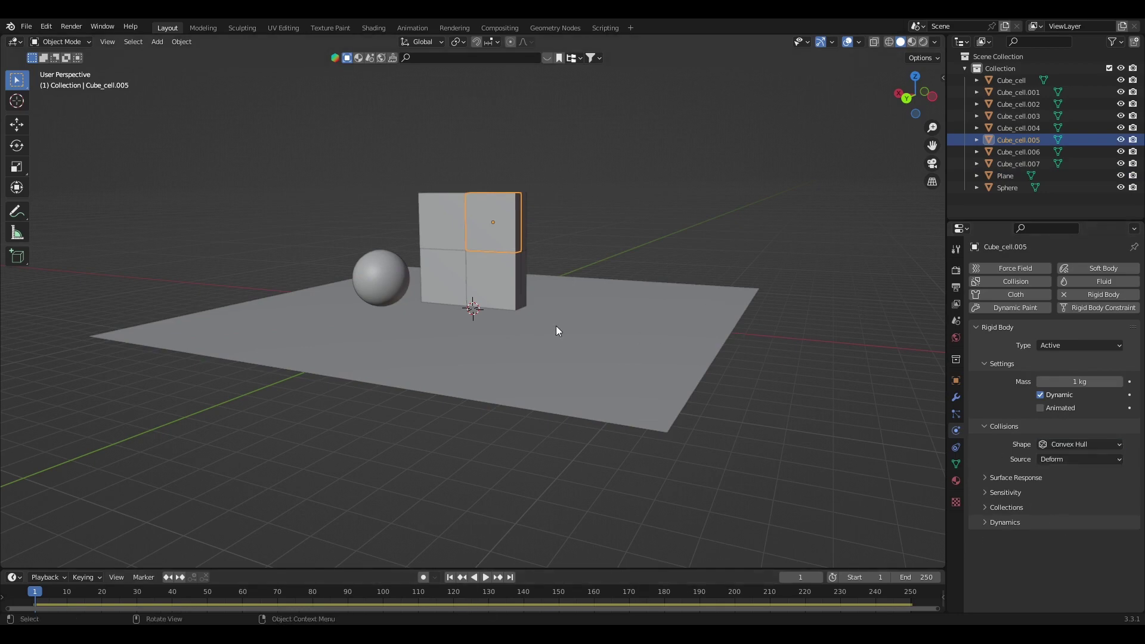
# - Play the simulation with the Convex Hull shapes, examine Cube_cell.005 from the wall's side, and rewind to frame 1
pyautogui.press('space')
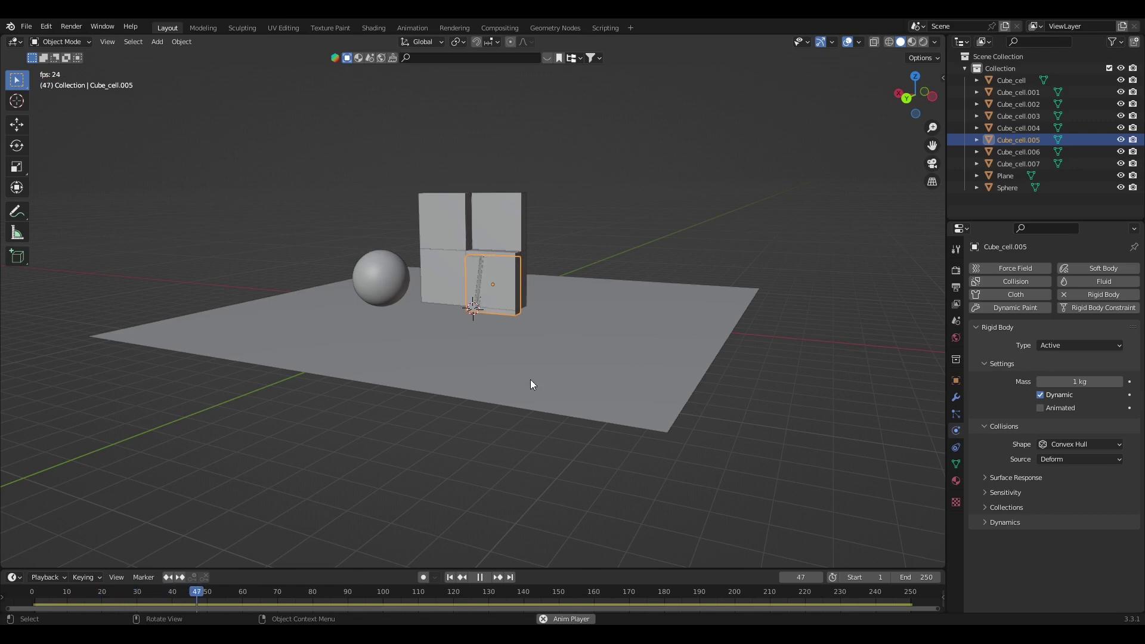
pyautogui.press('space')
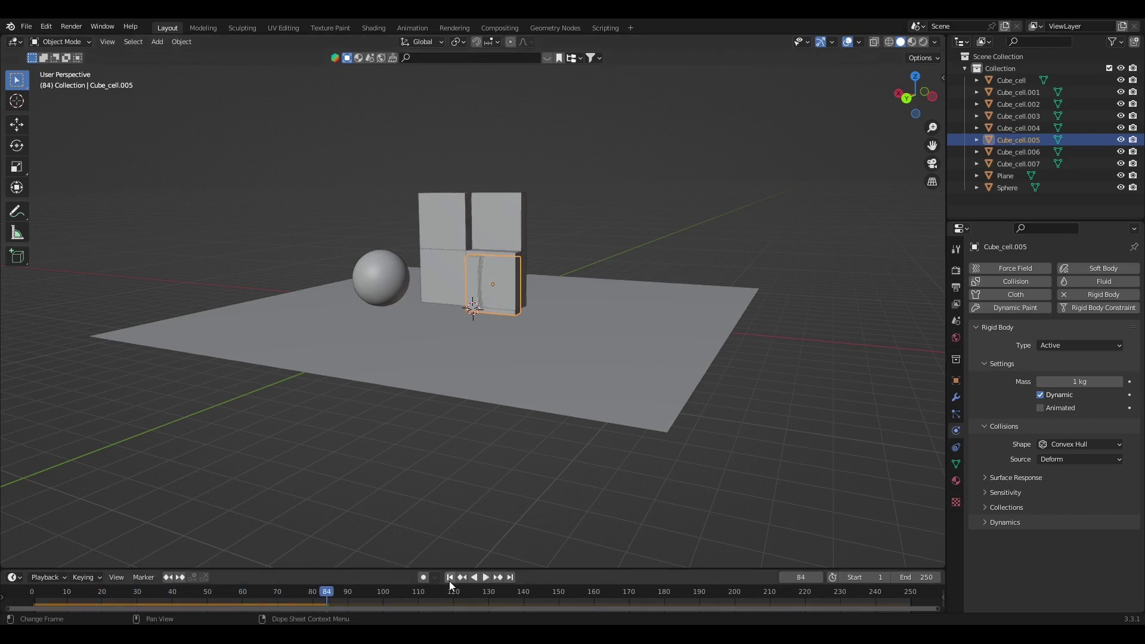
pyautogui.click(449, 581)
pyautogui.press('space')
pyautogui.moveTo(915, 94); pyautogui.dragTo(874, 98)
pyautogui.press('space')
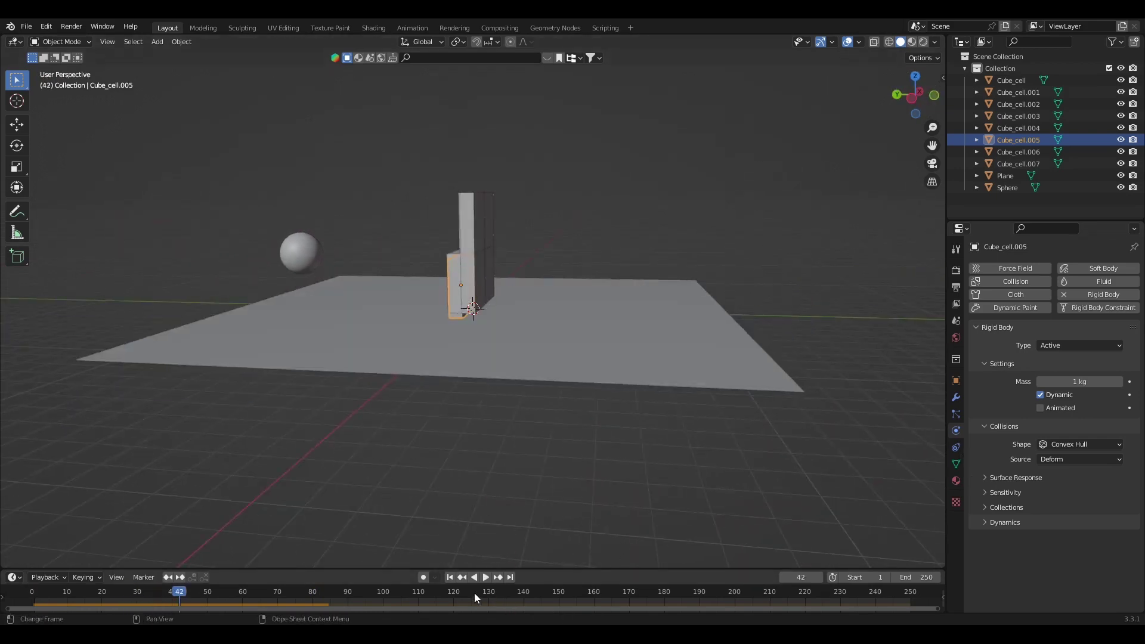
pyautogui.click(450, 578)
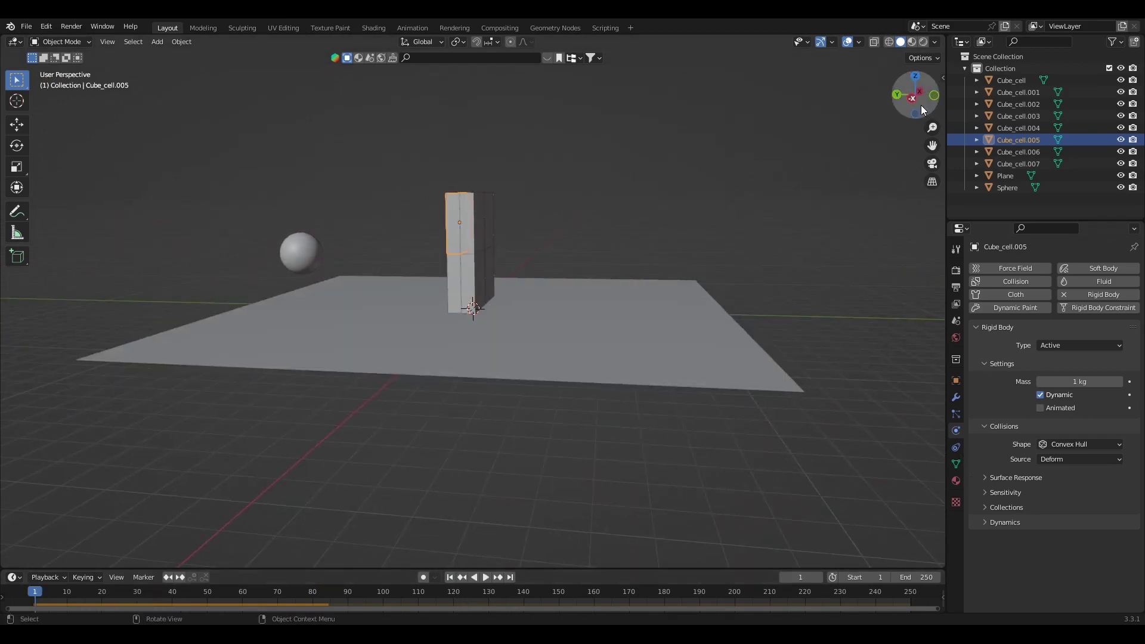
# - Replay the motion of Cube_cell.005 from the sphere's side of the wall at different angles and rewind to frame 1
pyautogui.moveTo(921, 109); pyautogui.dragTo(927, 109)
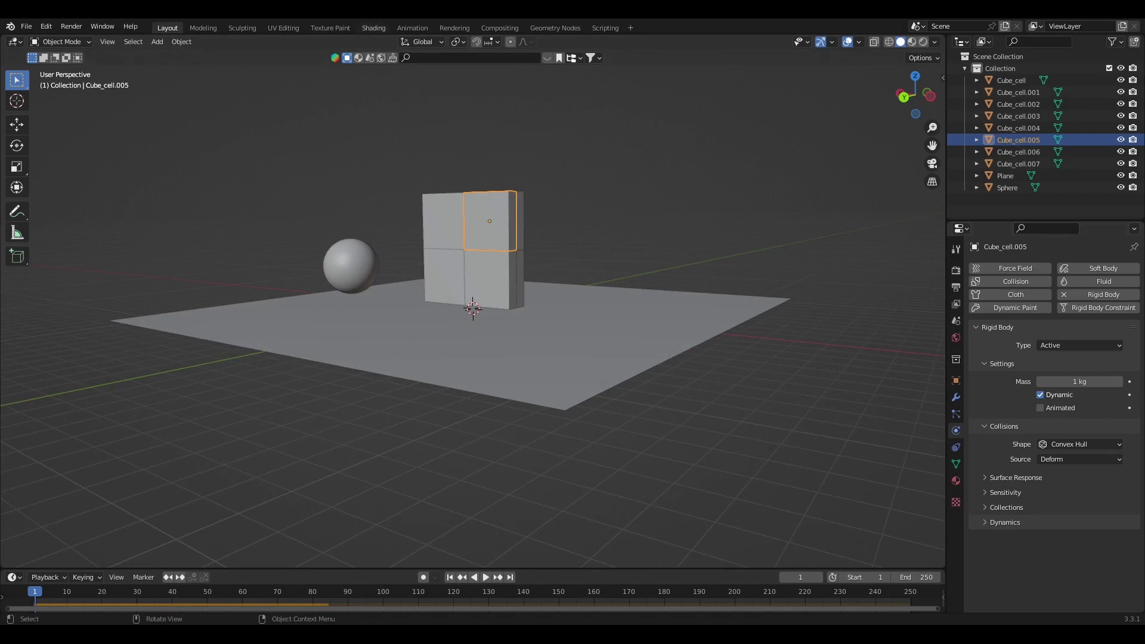
pyautogui.press('space')
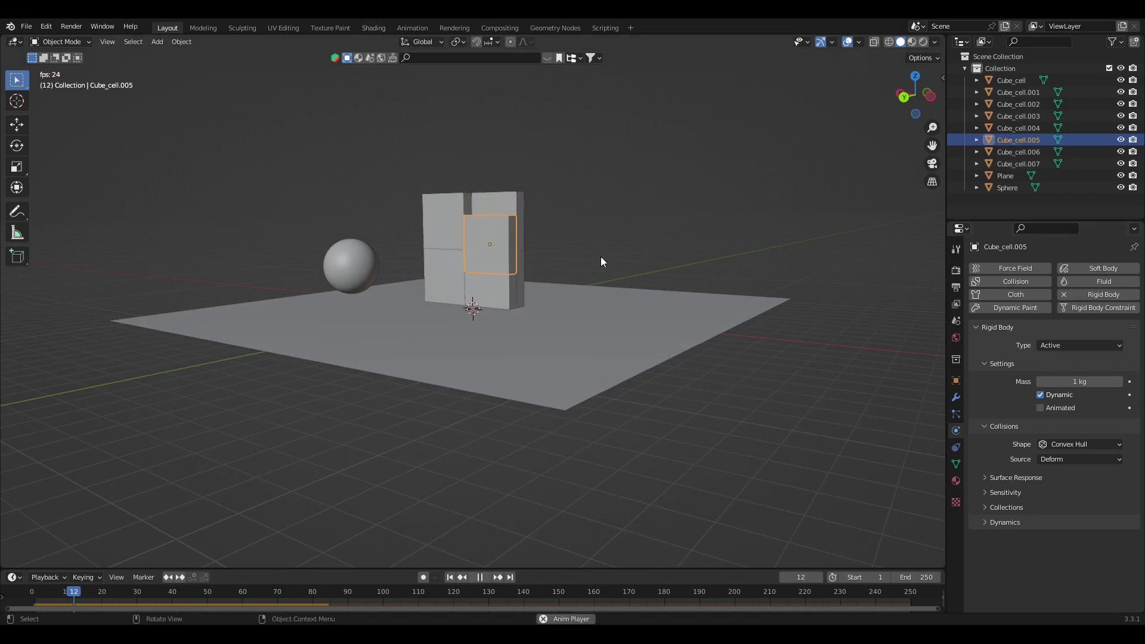
pyautogui.press('space')
pyautogui.click(449, 577)
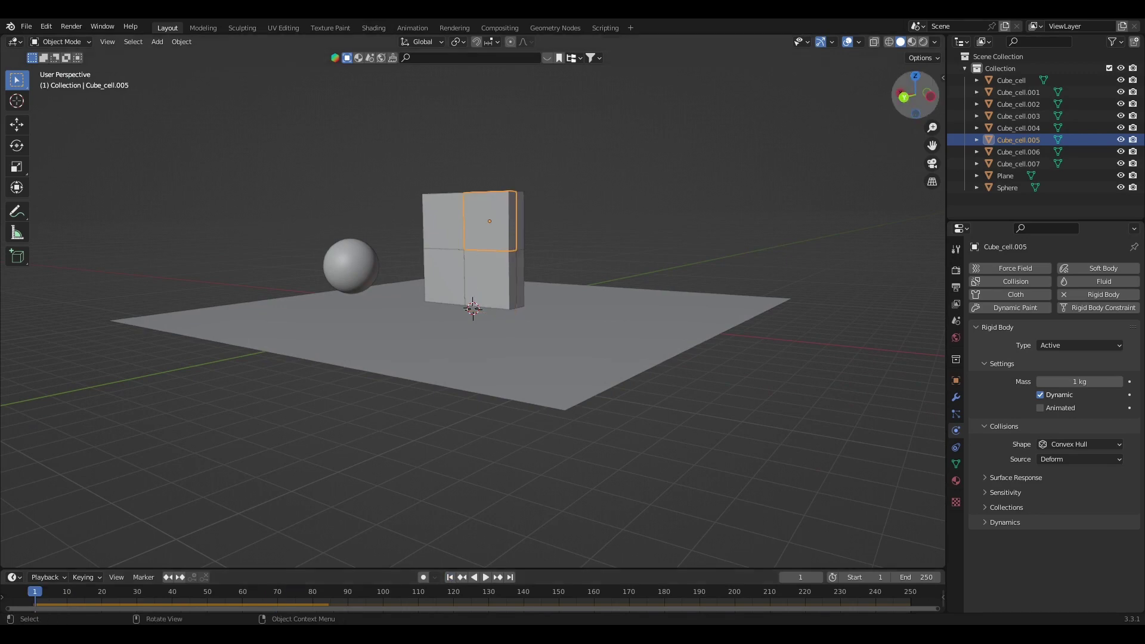
pyautogui.moveTo(910, 99)
pyautogui.mouseDown()
pyautogui.moveTo(918, 89)
pyautogui.moveTo(907, 82)
pyautogui.mouseUp()
pyautogui.press('space')
pyautogui.press('space')
pyautogui.click(905, 95)
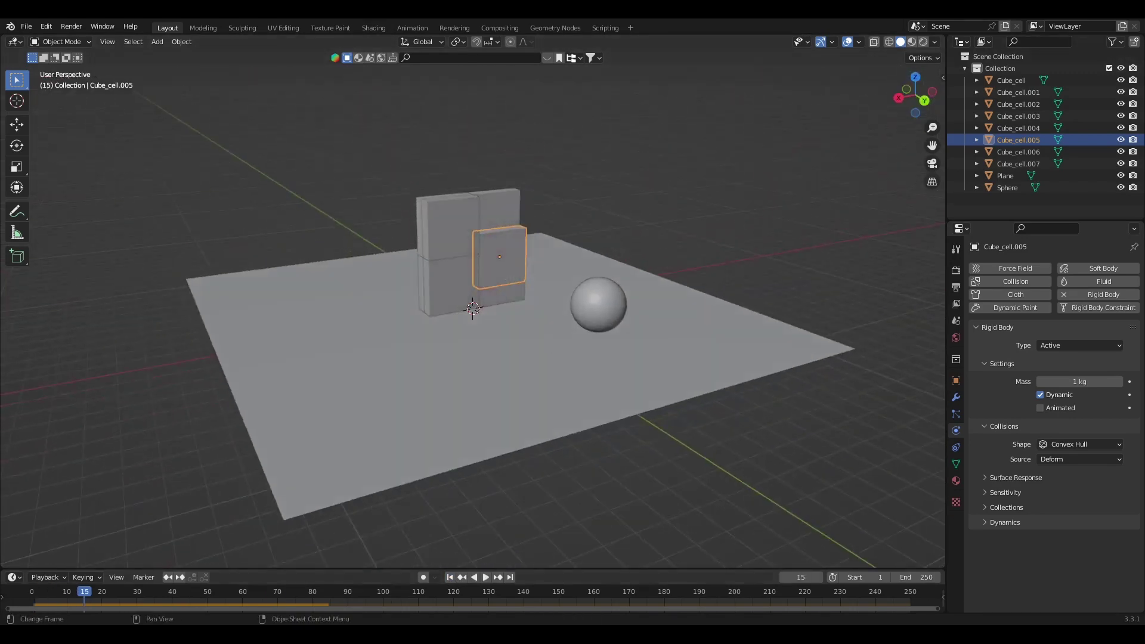
pyautogui.click(450, 578)
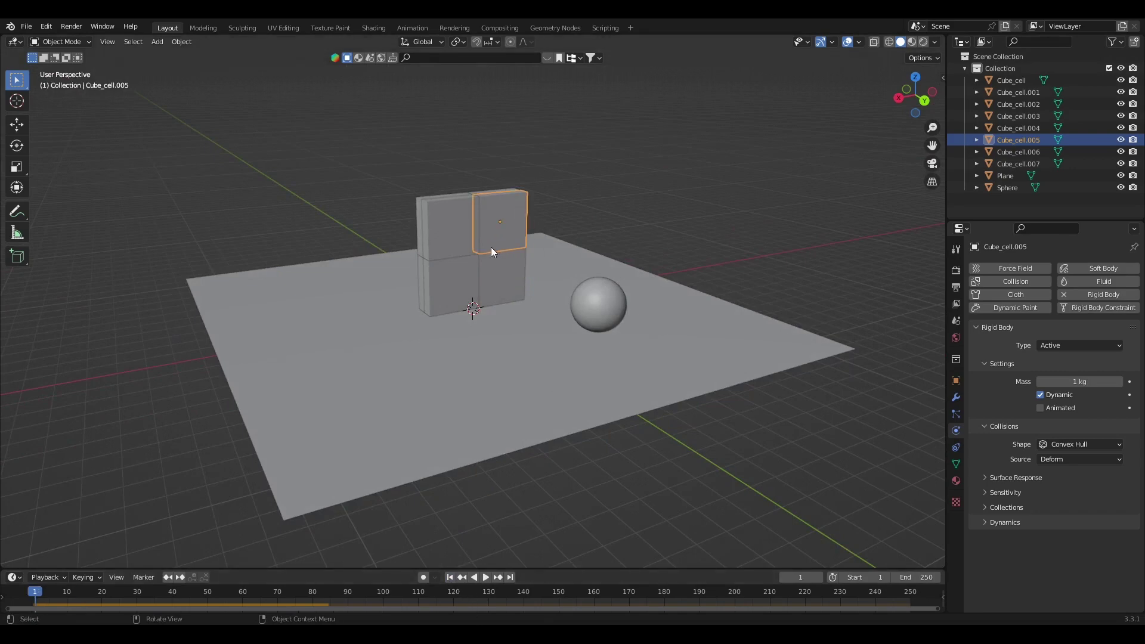
# - Select all eight wall cells with Cube_cell.005 as the active object and copy its rigid body settings to the others
pyautogui.keyDown('shift'); pyautogui.click(441, 229); pyautogui.keyUp('shift')
pyautogui.keyDown('shift'); pyautogui.click(449, 273); pyautogui.keyUp('shift')
pyautogui.keyDown('shift'); pyautogui.click(511, 287); pyautogui.keyUp('shift')
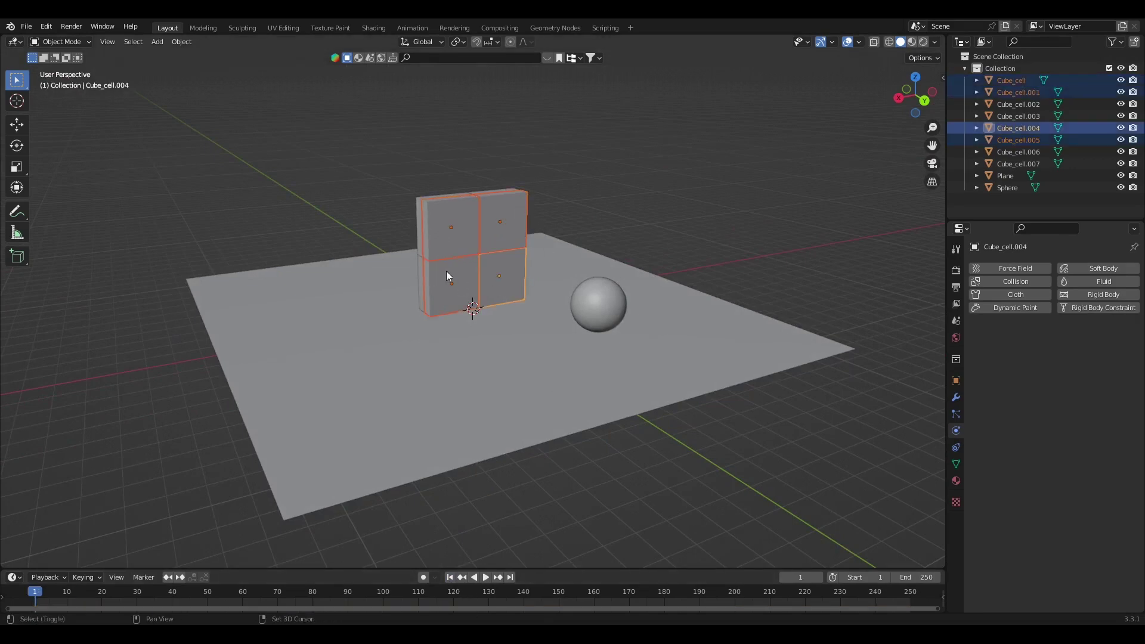
pyautogui.moveTo(916, 95); pyautogui.dragTo(927, 78)
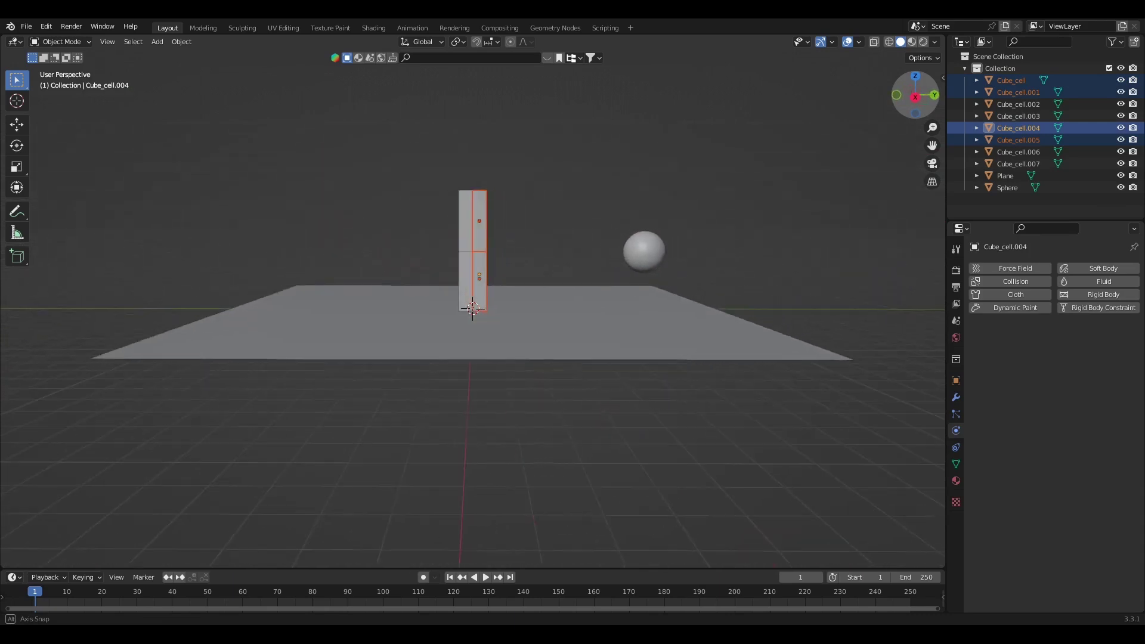
pyautogui.keyDown('shift'); pyautogui.click(466, 273); pyautogui.keyUp('shift')
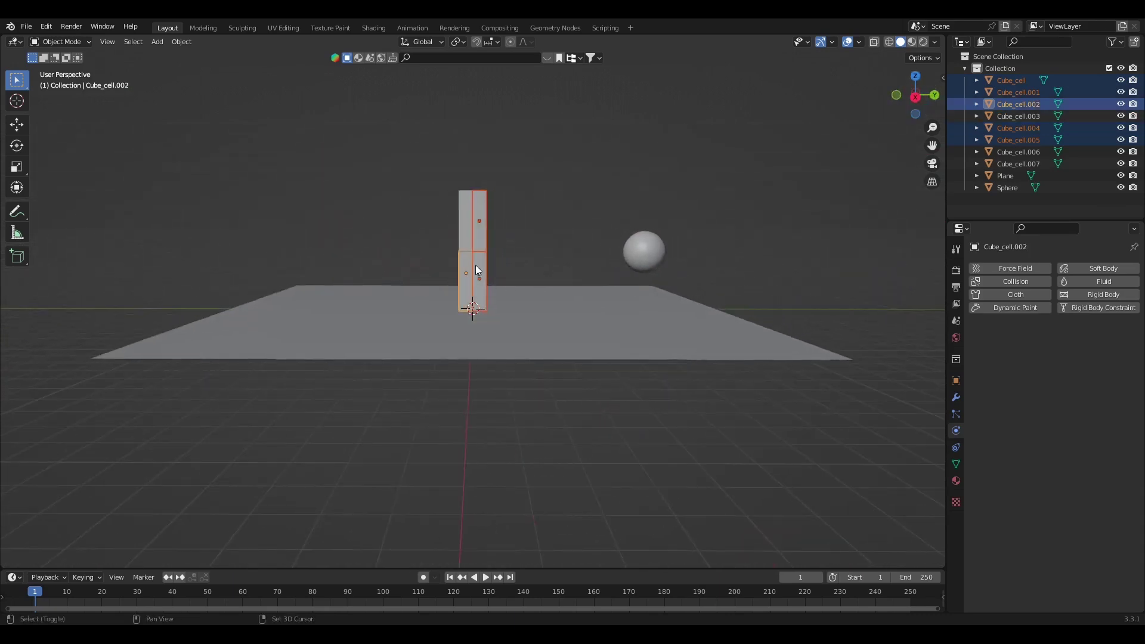
pyautogui.keyDown('shift'); pyautogui.click(463, 213); pyautogui.keyUp('shift')
pyautogui.moveTo(895, 101); pyautogui.dragTo(647, 179)
pyautogui.keyDown('shift'); pyautogui.click(439, 265); pyautogui.keyUp('shift')
pyautogui.keyDown('shift'); pyautogui.click(458, 294); pyautogui.keyUp('shift')
pyautogui.scroll(7, 422, 280)
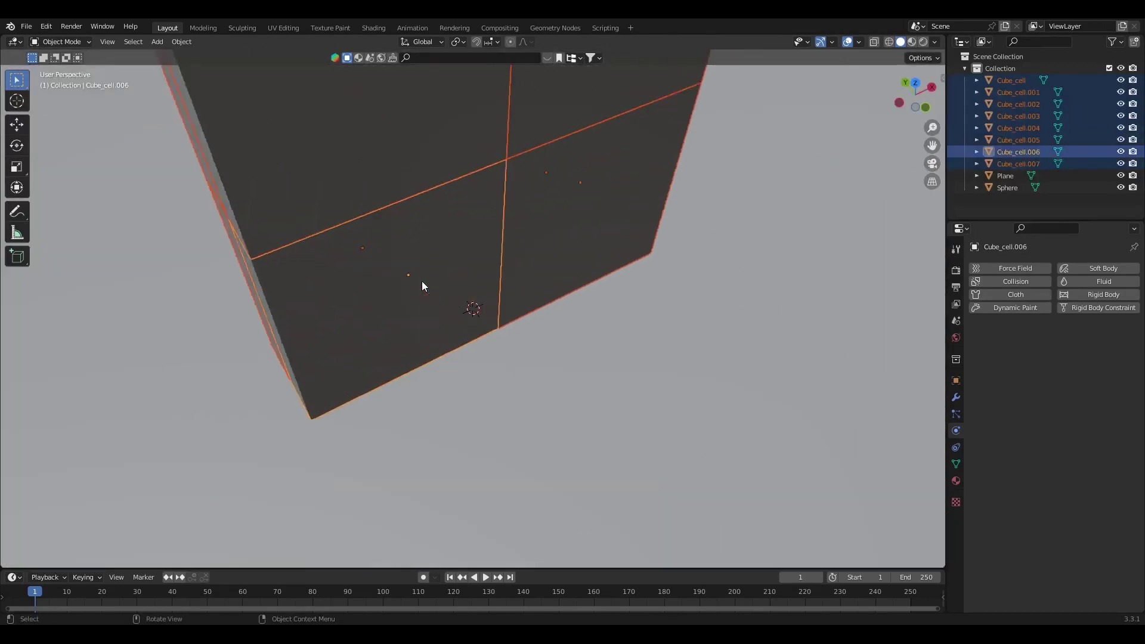
pyautogui.scroll(-6, 421, 280)
pyautogui.moveTo(930, 89); pyautogui.dragTo(1131, 46)
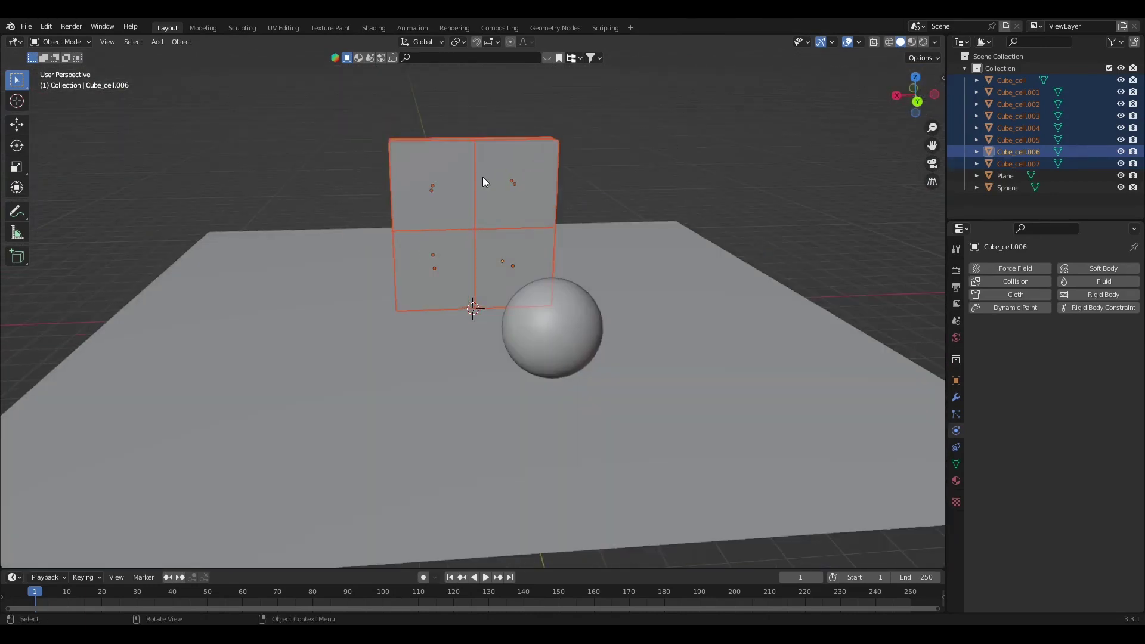
pyautogui.keyDown('shift'); pyautogui.click(529, 173); pyautogui.keyUp('shift')
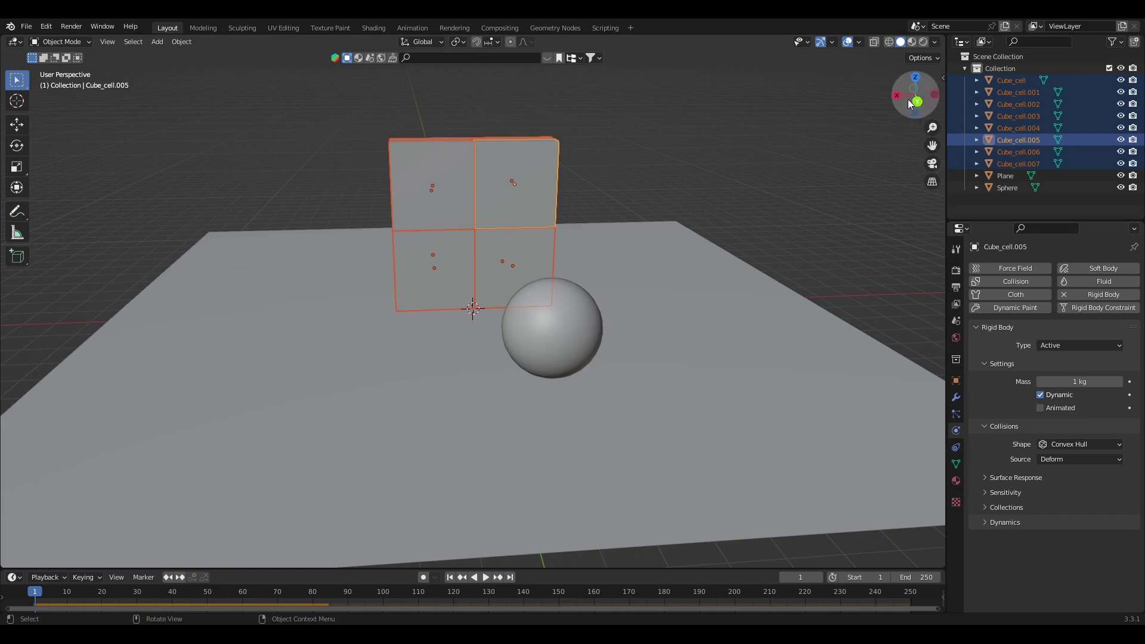
pyautogui.moveTo(908, 99); pyautogui.dragTo(917, 101)
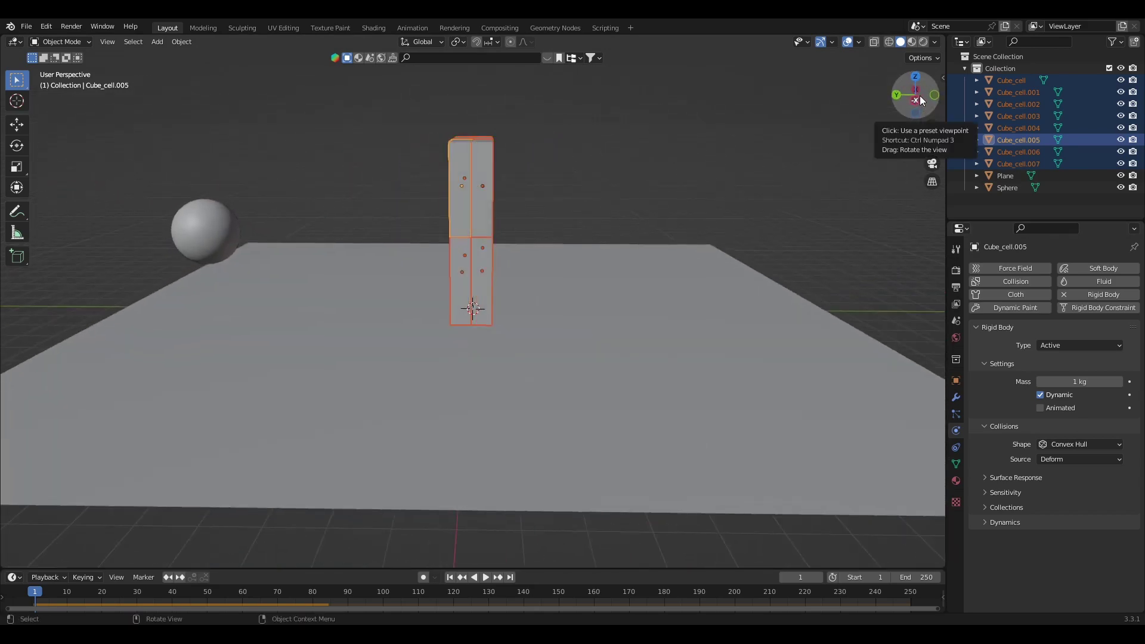
pyautogui.moveTo(912, 100); pyautogui.dragTo(902, 105)
pyautogui.click(182, 41)
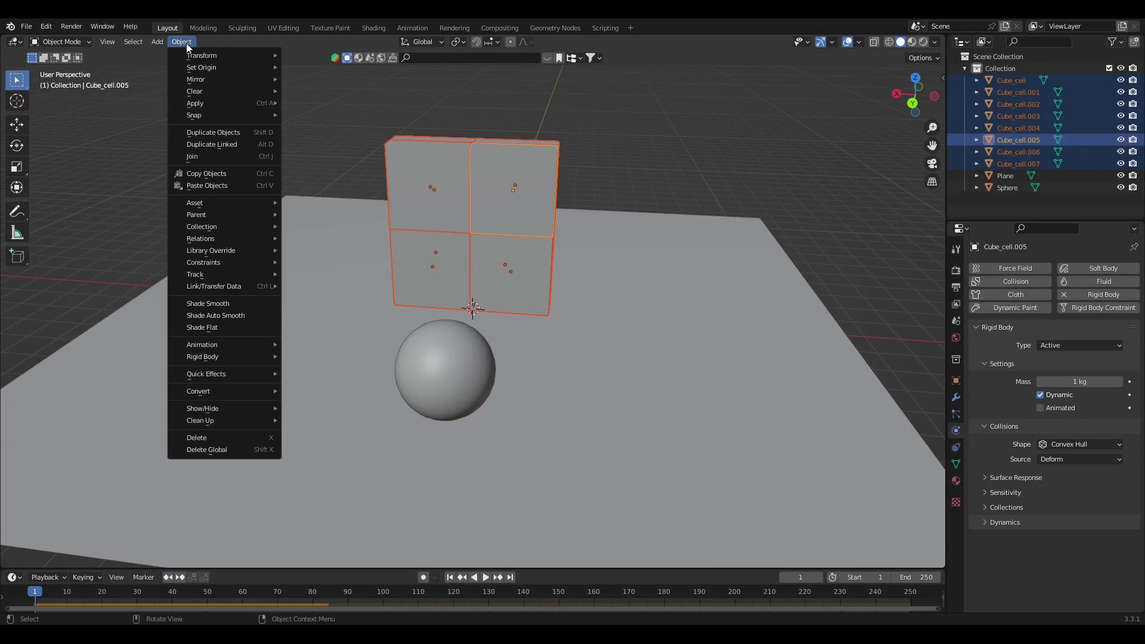
pyautogui.moveTo(233, 356)
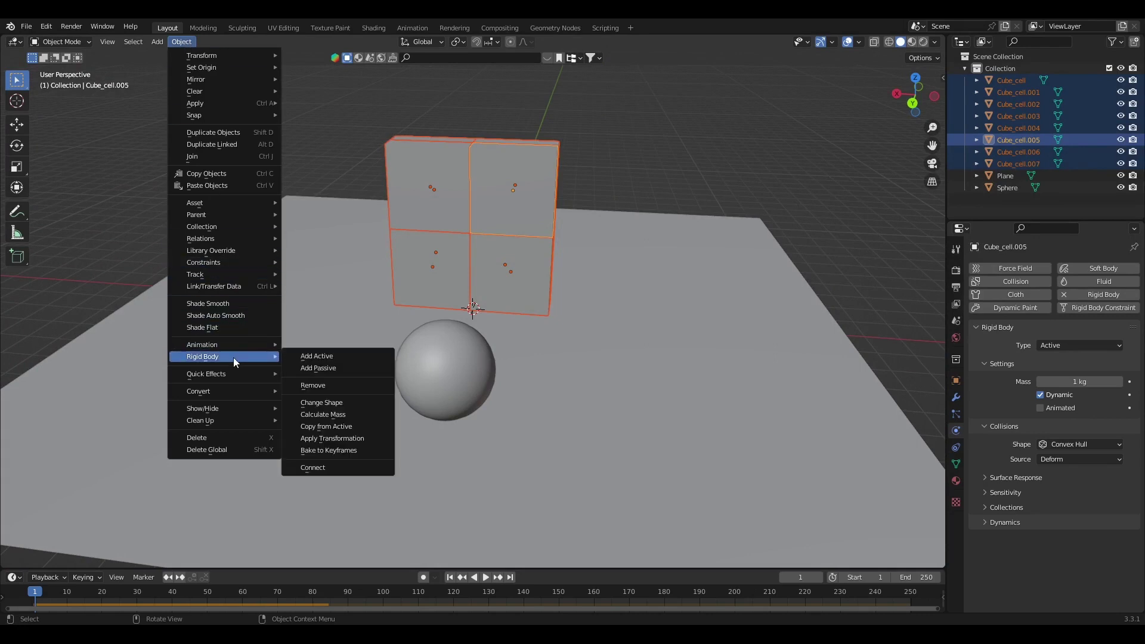
pyautogui.click(325, 426)
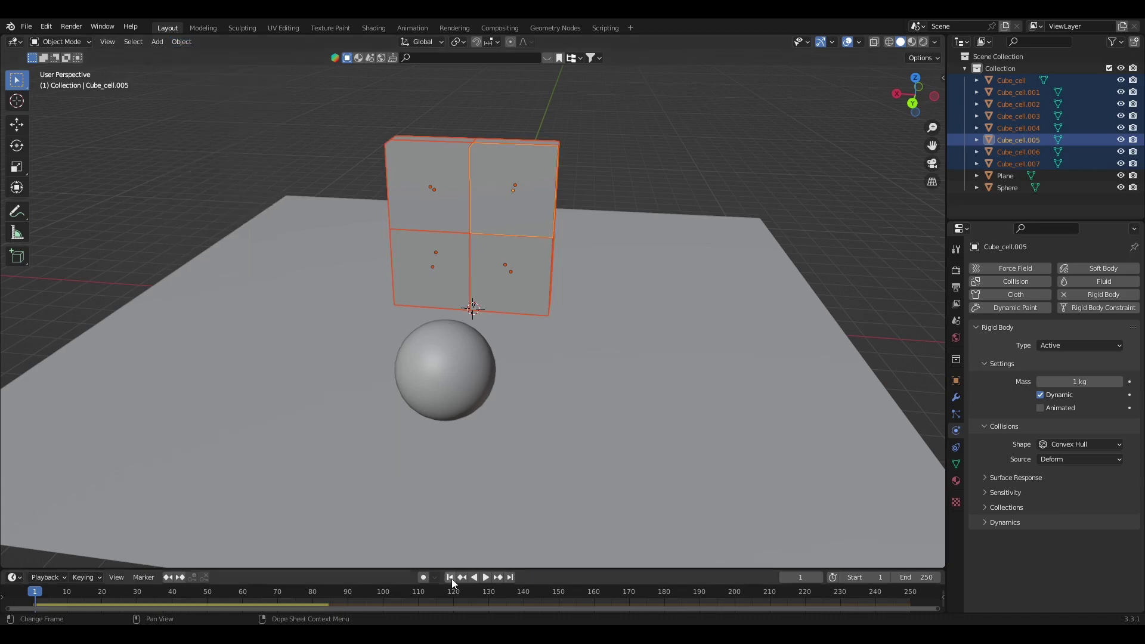
# - Play the simulation of the whole wall from an oblique view and from its narrow side, and rewind to frame 1
pyautogui.moveTo(915, 95)
pyautogui.mouseDown()
pyautogui.moveTo(924, 90)
pyautogui.moveTo(844, 91)
pyautogui.moveTo(926, 98)
pyautogui.mouseUp()
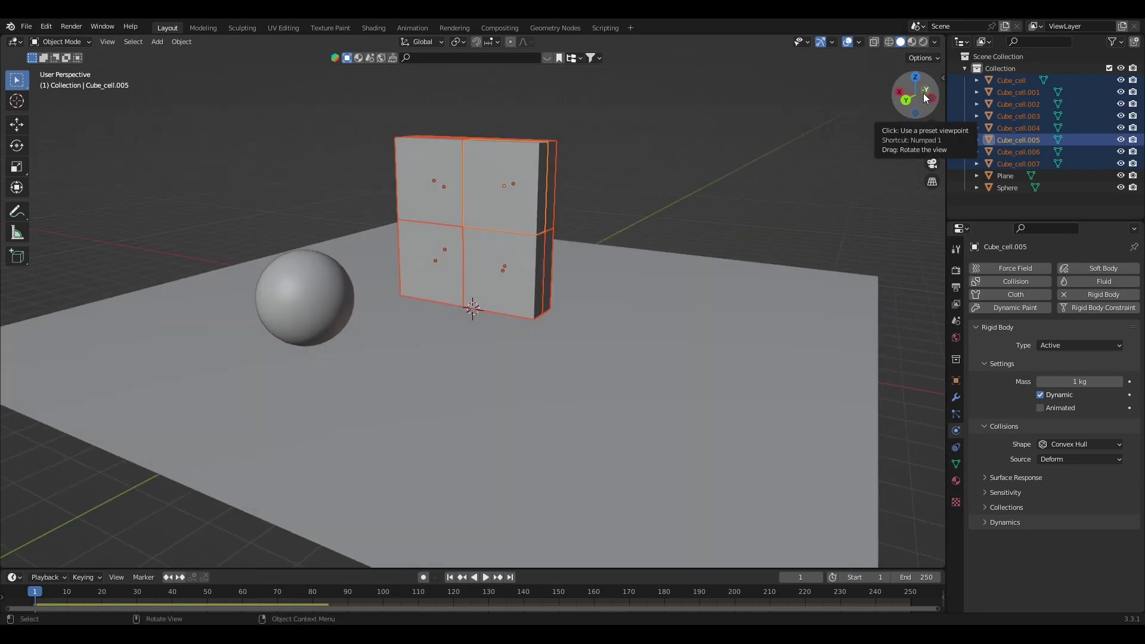
pyautogui.press('space')
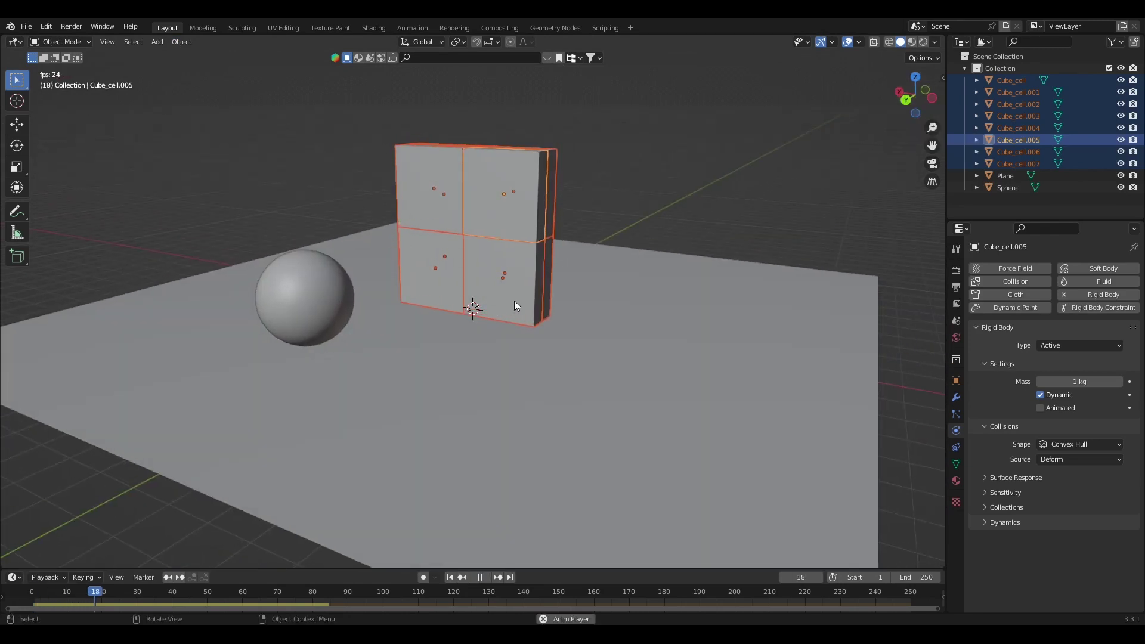
pyautogui.press('space')
pyautogui.click(450, 577)
pyautogui.press('space')
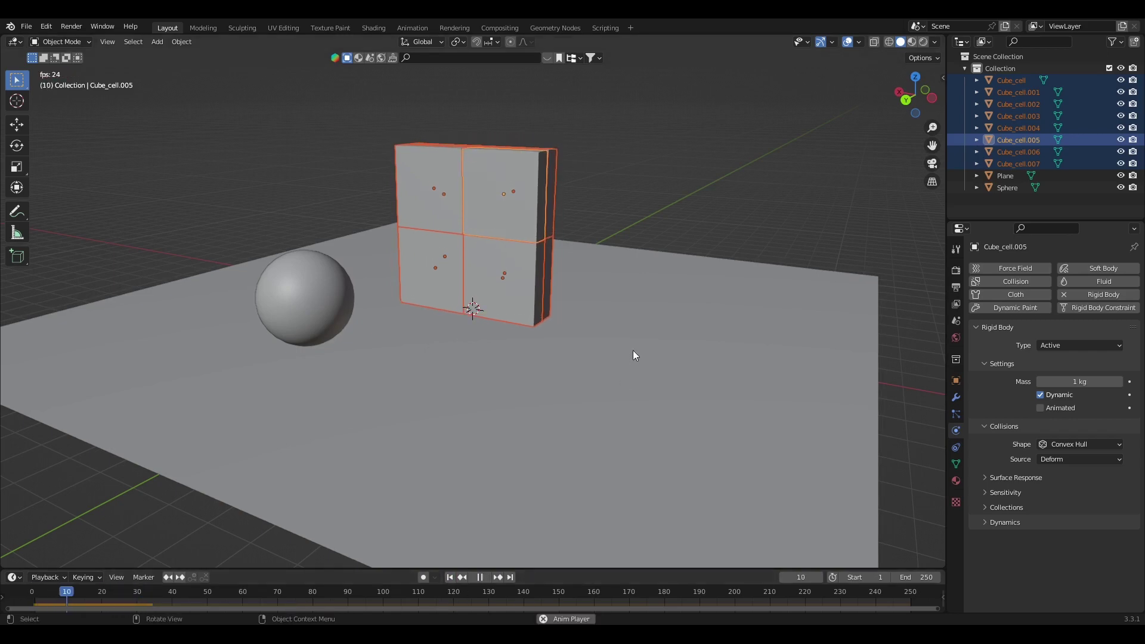
pyautogui.moveTo(900, 90); pyautogui.dragTo(775, 96)
pyautogui.press('space')
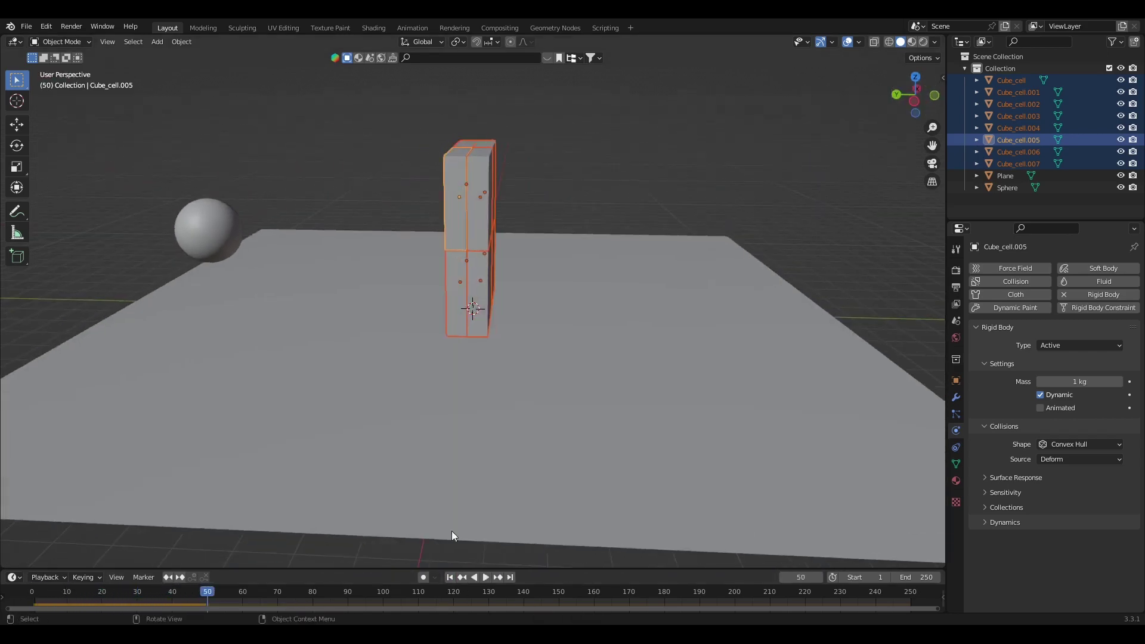
pyautogui.click(449, 577)
# - Replay the wall's fall onto the plane from its narrow side at different distances and a lower angle, and rewind to frame 1
pyautogui.press('space')
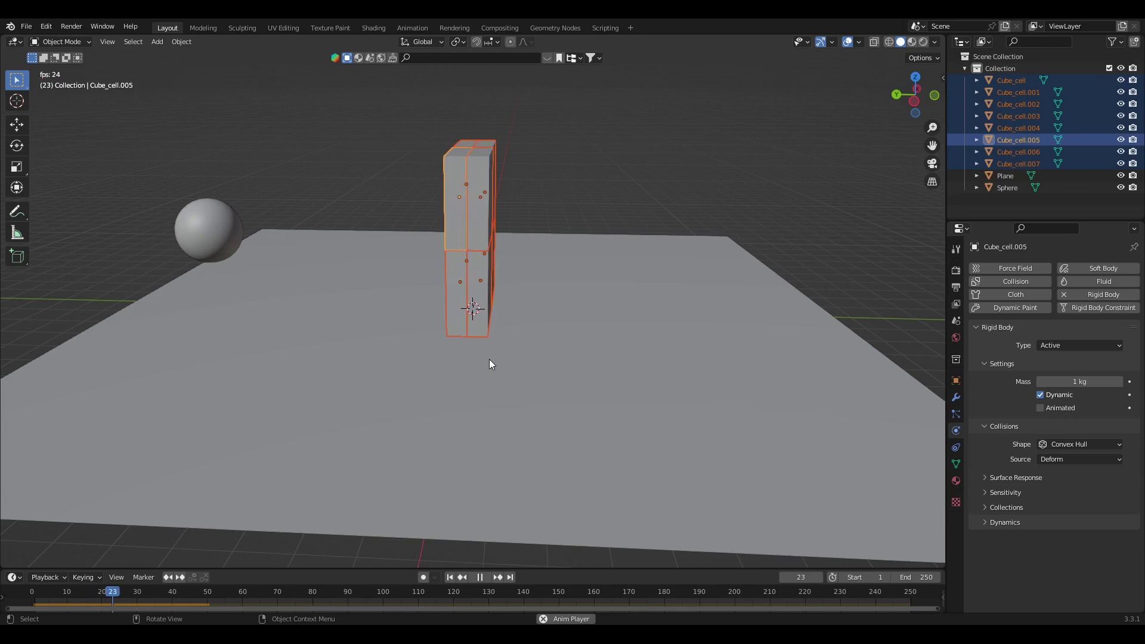
pyautogui.scroll(4, 535, 230)
pyautogui.scroll(-6, 535, 231)
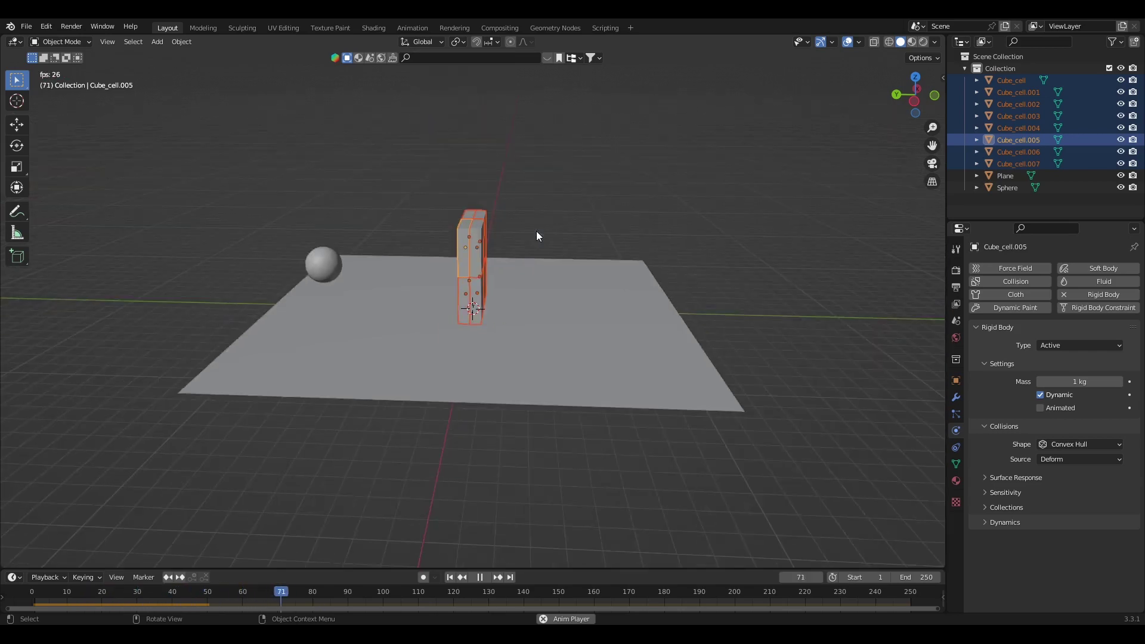
pyautogui.press('space')
pyautogui.click(450, 578)
pyautogui.press('space')
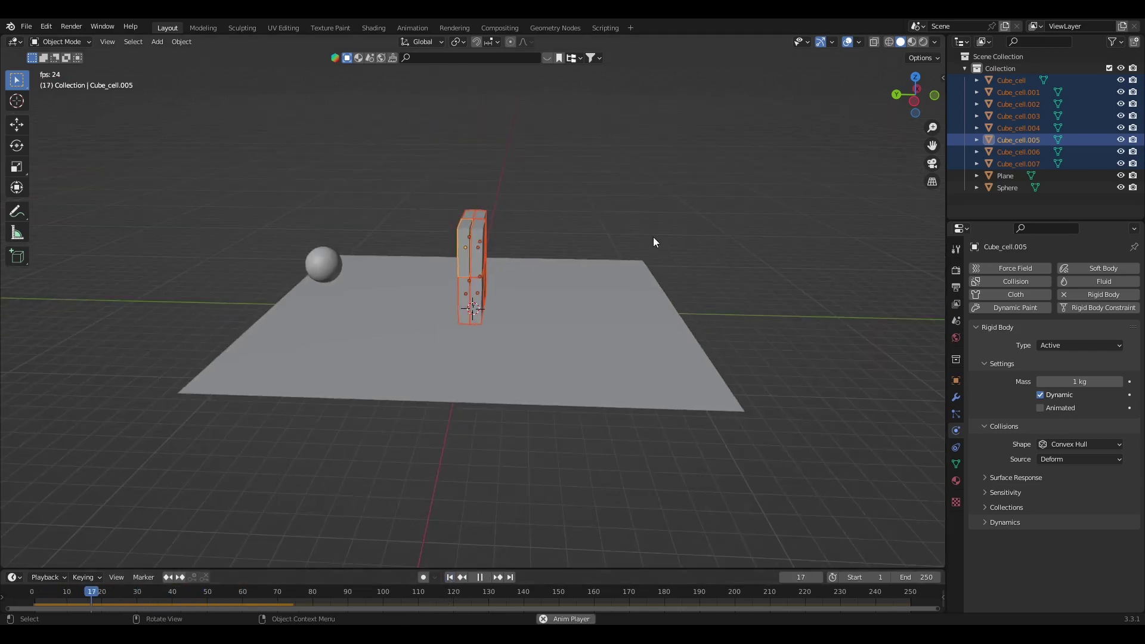
pyautogui.moveTo(938, 103); pyautogui.dragTo(919, 137)
pyautogui.press('space')
pyautogui.click(449, 578)
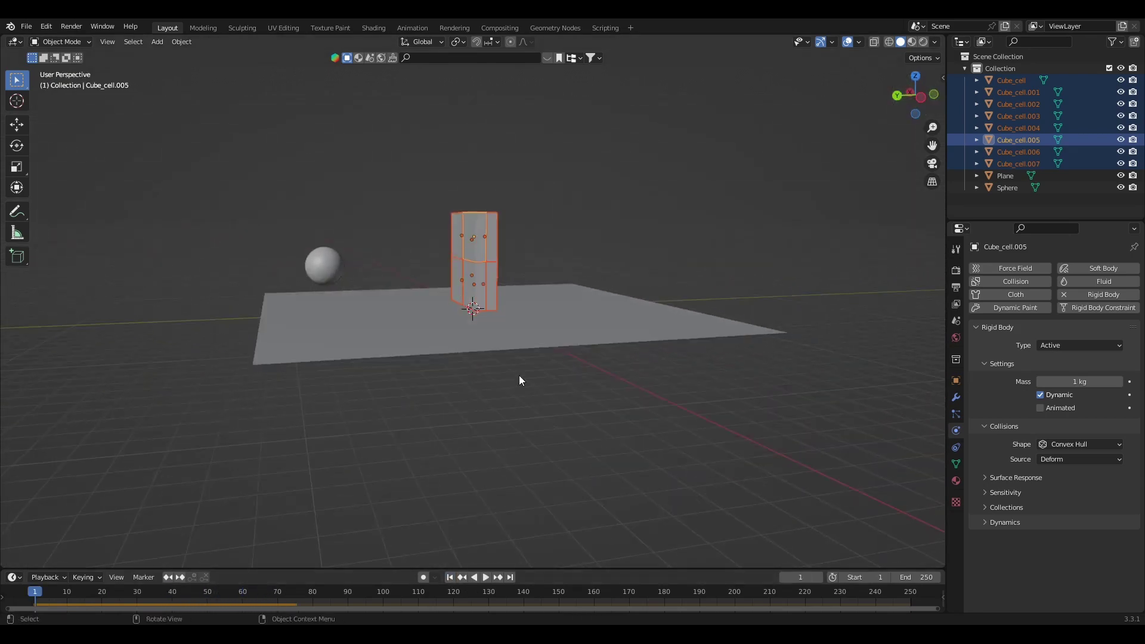
# - Play the simulation from the low viewpoint and examine up close where the wall meets the plane
pyautogui.press('space')
pyautogui.scroll(5, 674, 131)
pyautogui.scroll(-4, 656, 208)
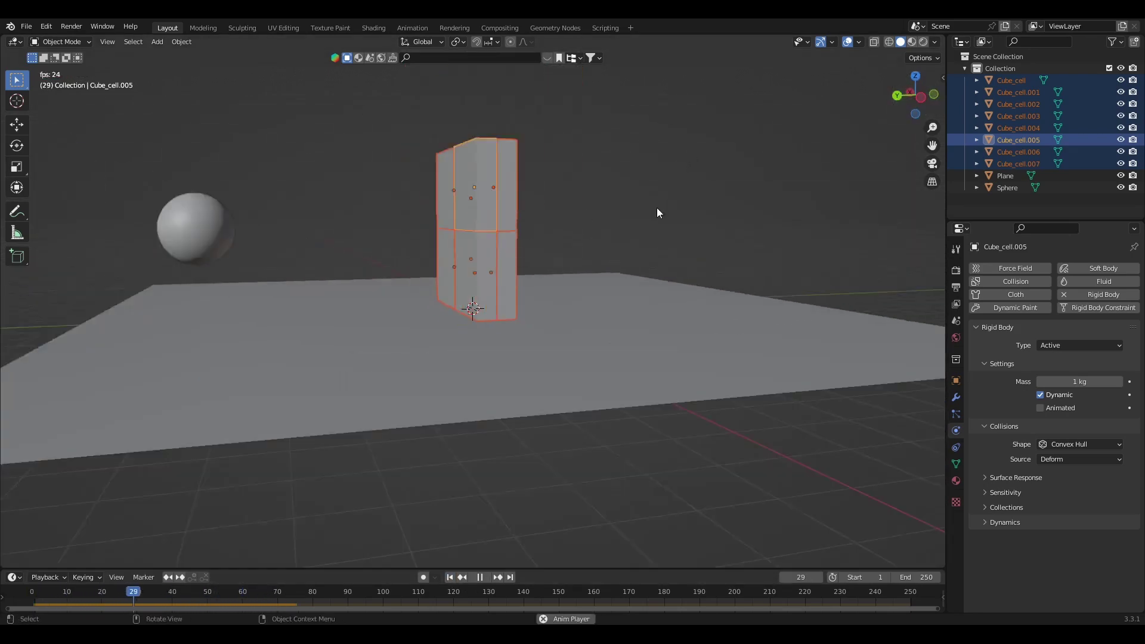
pyautogui.press('space')
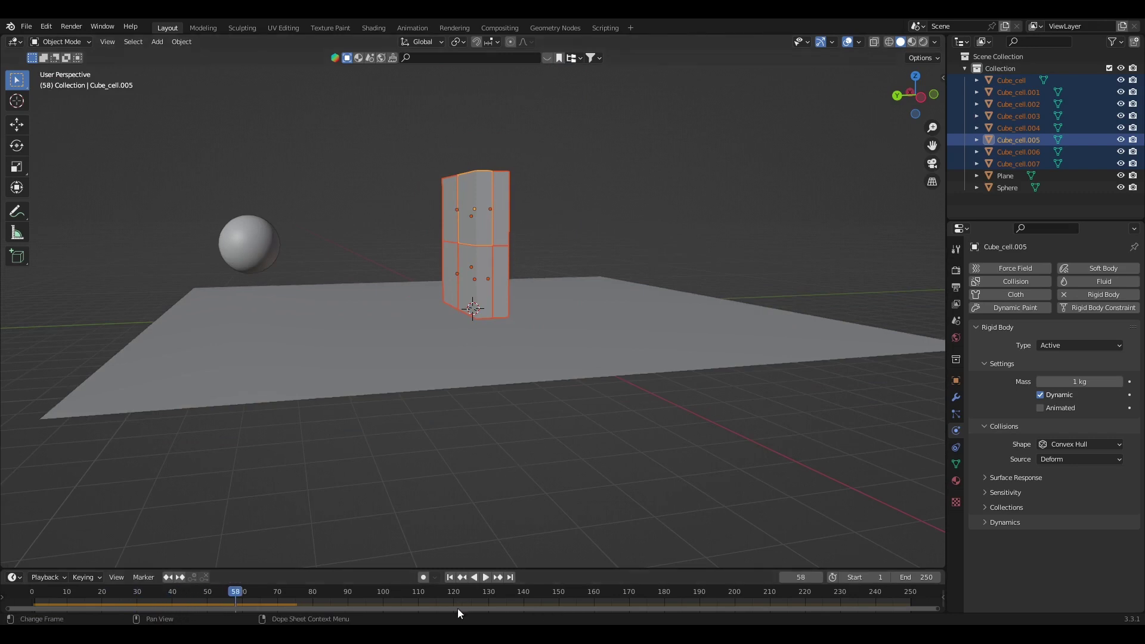
# - Rewind to frame 1 and insert a Location keyframe for all eight selected wall cells
pyautogui.click(450, 578)
pyautogui.press('i')
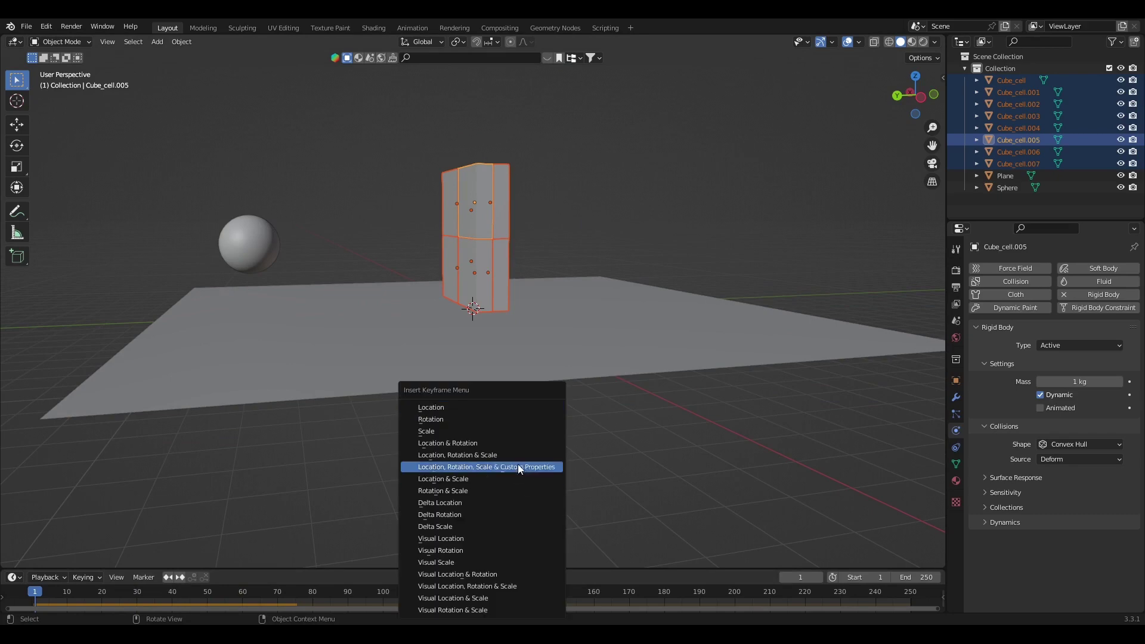
pyautogui.click(457, 408)
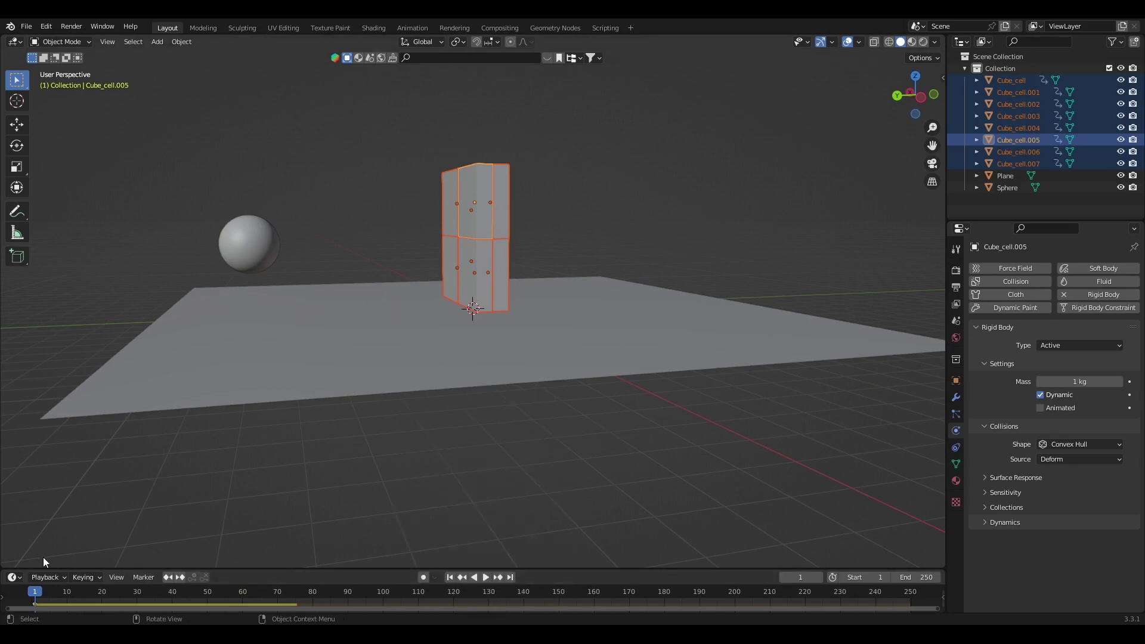
# - Play to frame 59, try to move the wall cells along the Z axis, and return the playhead to frame 0
pyautogui.press('space')
pyautogui.press('space')
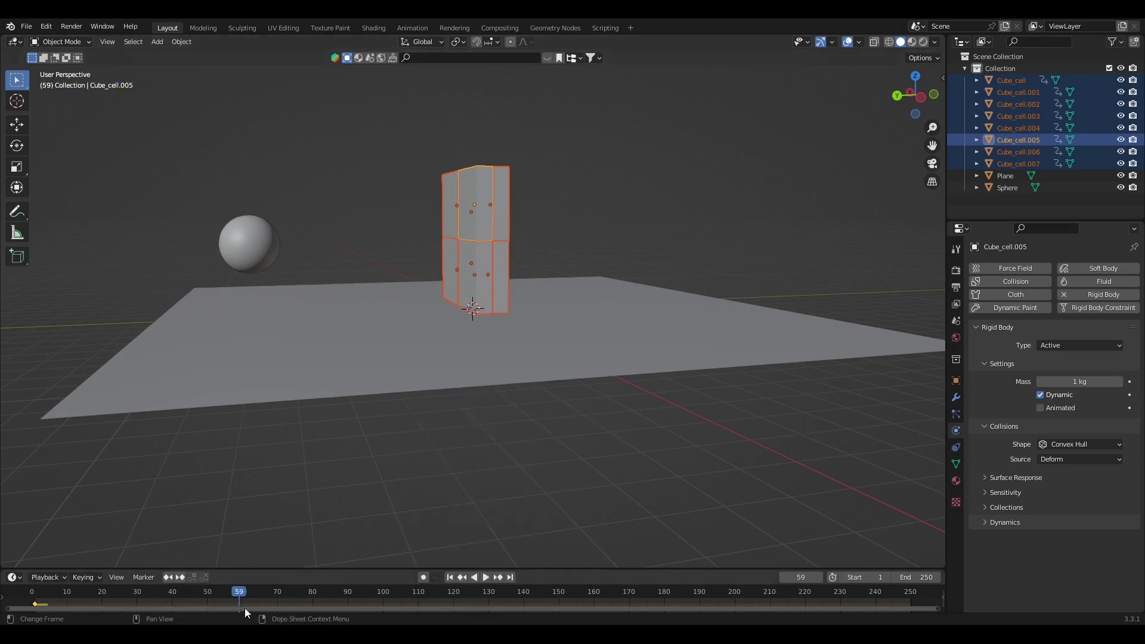
pyautogui.press('g')
pyautogui.press('y')
pyautogui.press('z')
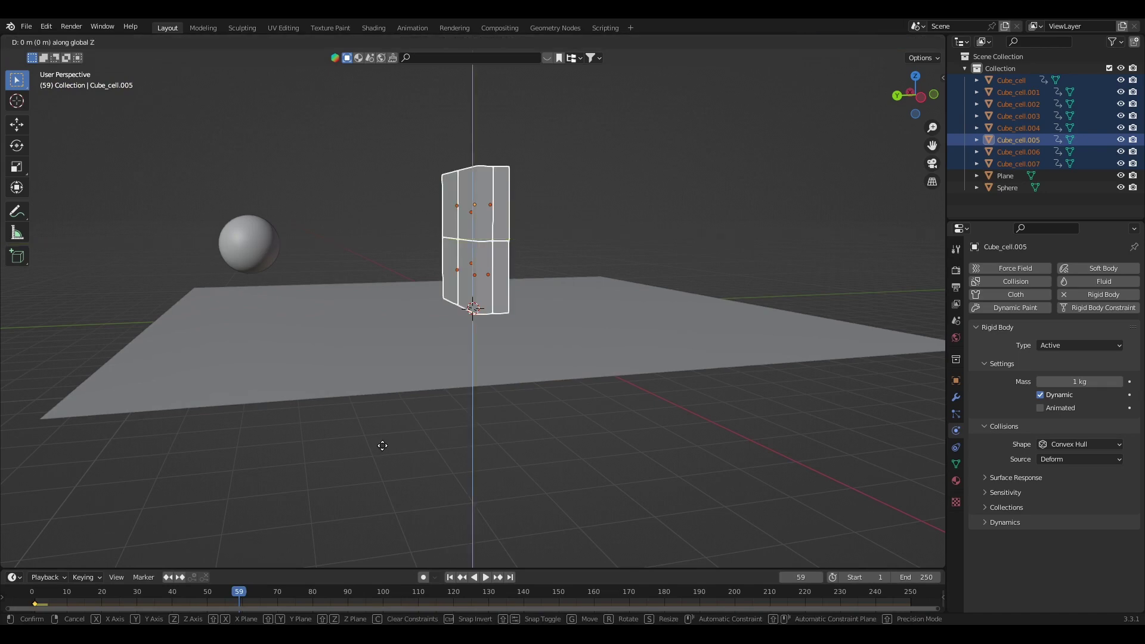
pyautogui.click(470, 307)
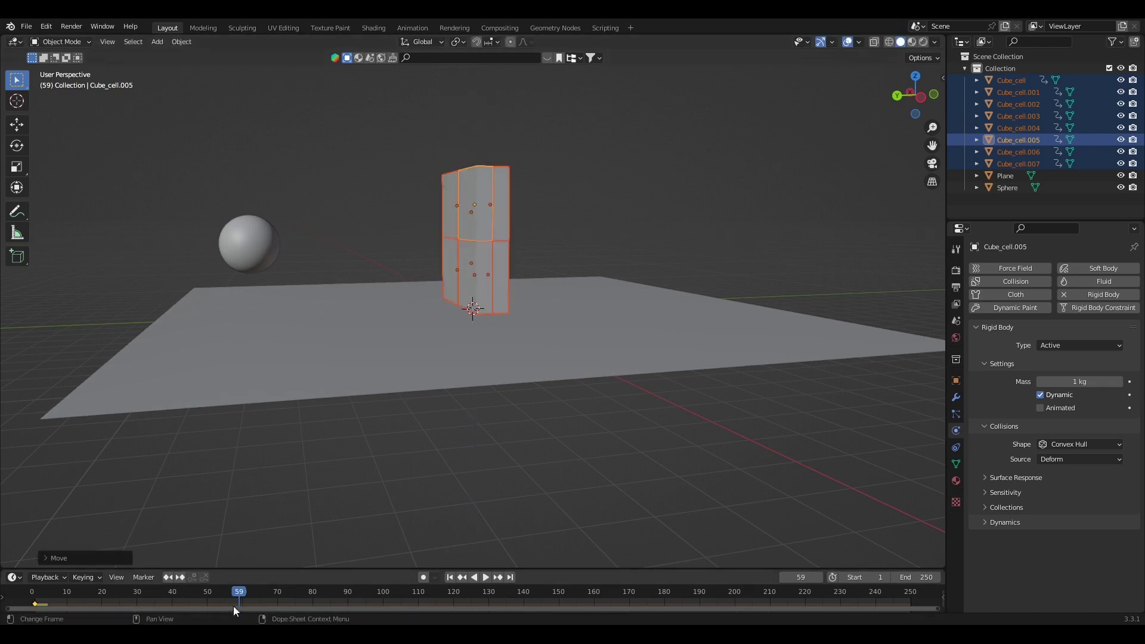
pyautogui.moveTo(239, 594); pyautogui.dragTo(30, 582)
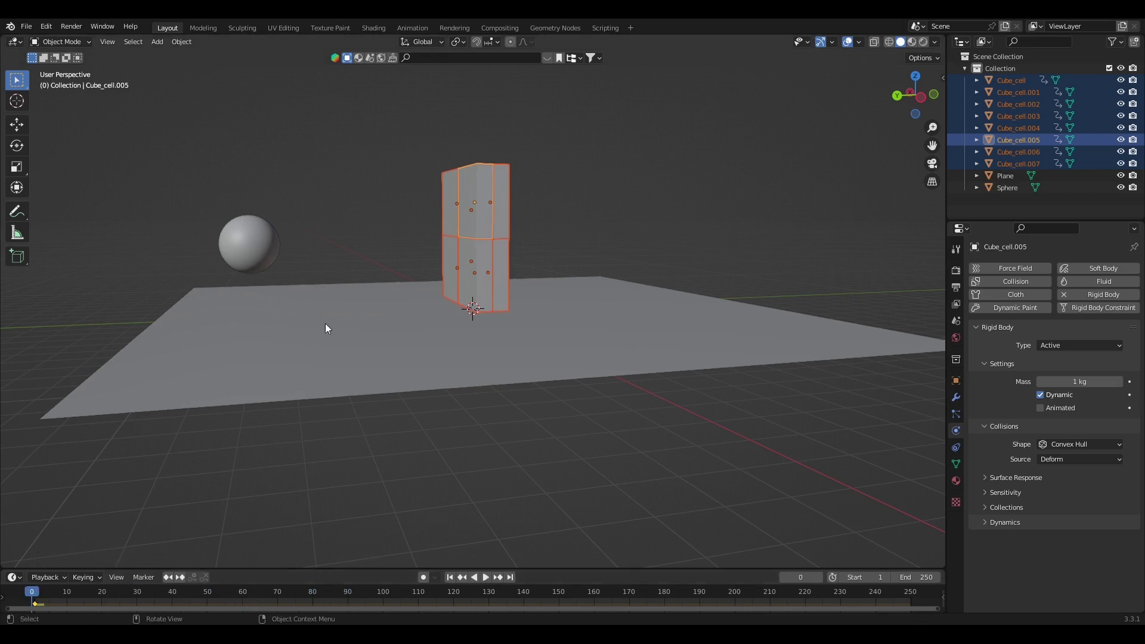
# - Deselect the wall cells, check Cube_cell.005 on its own from different angles, and undo its last selection
pyautogui.click(588, 230)
pyautogui.click(497, 201)
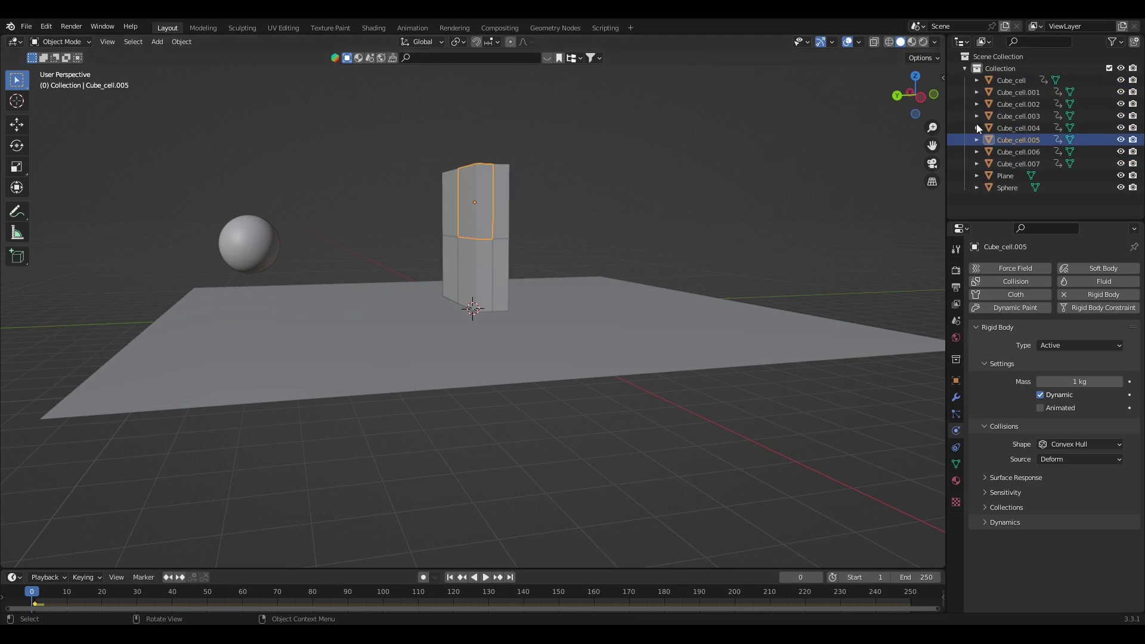
pyautogui.moveTo(914, 95); pyautogui.dragTo(535, 91)
pyautogui.click(389, 182)
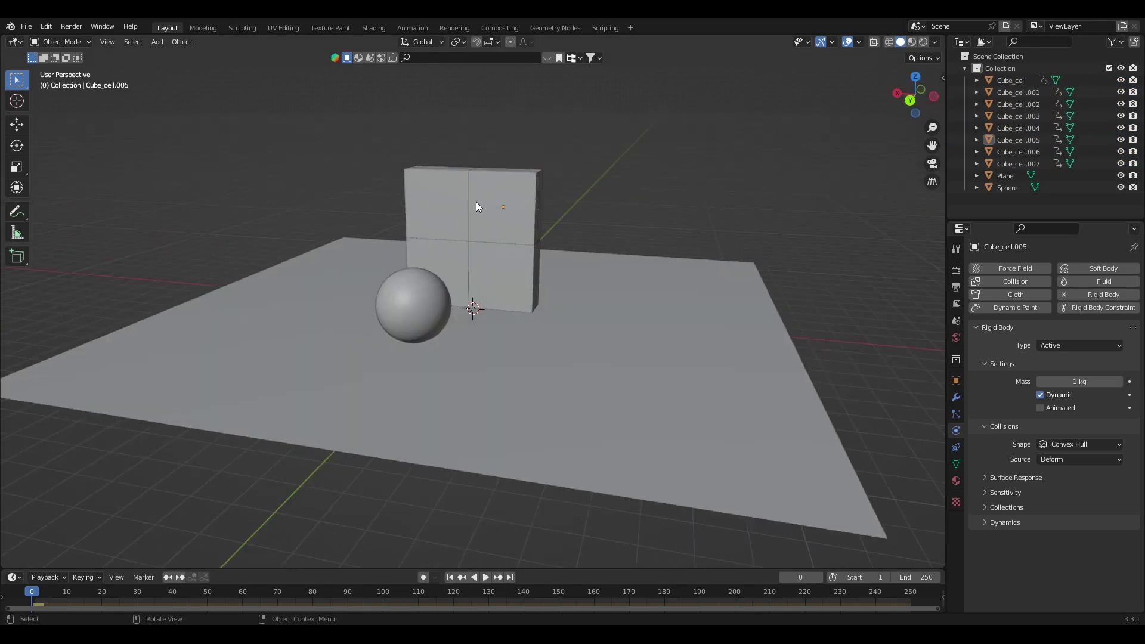
pyautogui.click(477, 202)
pyautogui.moveTo(916, 96); pyautogui.dragTo(835, 86)
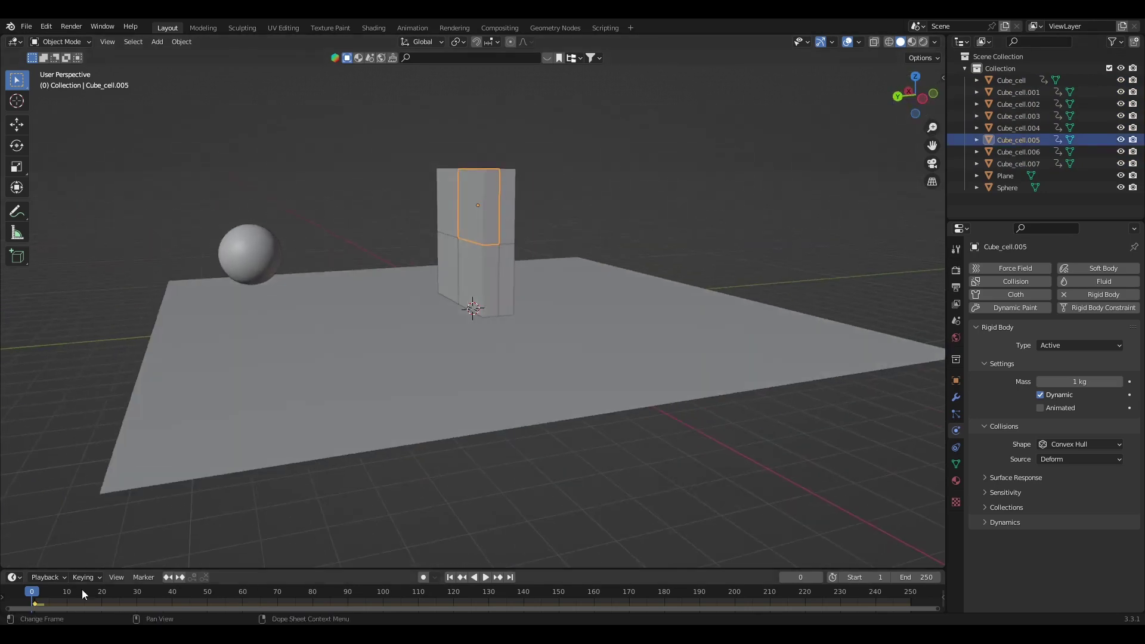
pyautogui.hotkey('ctrl', 'z')
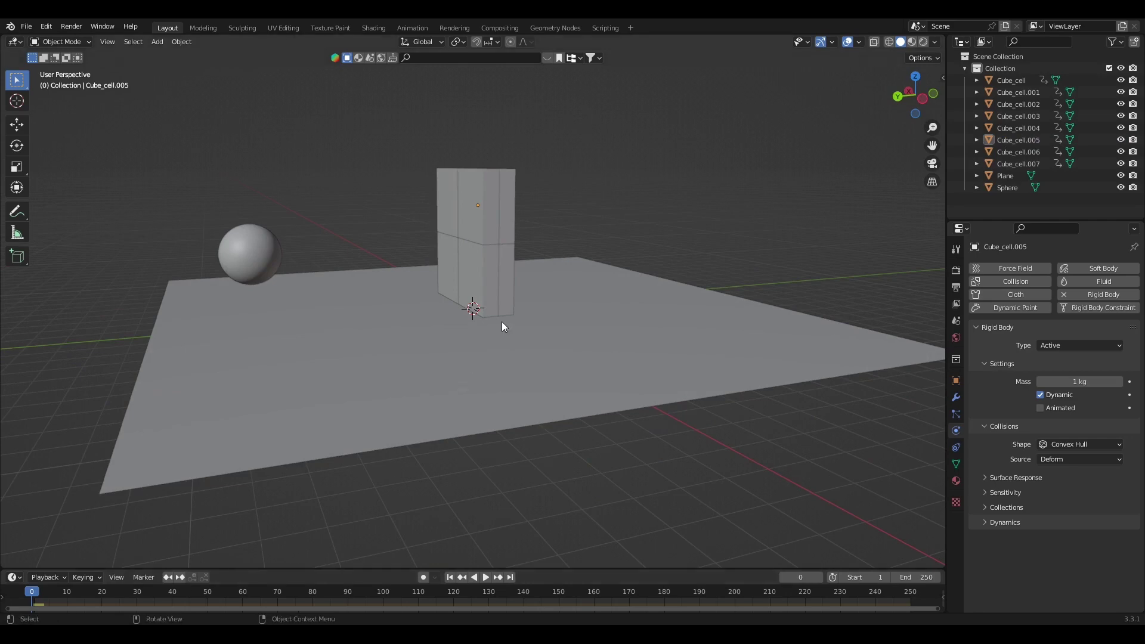
# - Play the simulation with nothing selected, watch the gap between the wall's two layers from its narrow side, and rewind to frame 1
pyautogui.moveTo(921, 97); pyautogui.dragTo(936, 103)
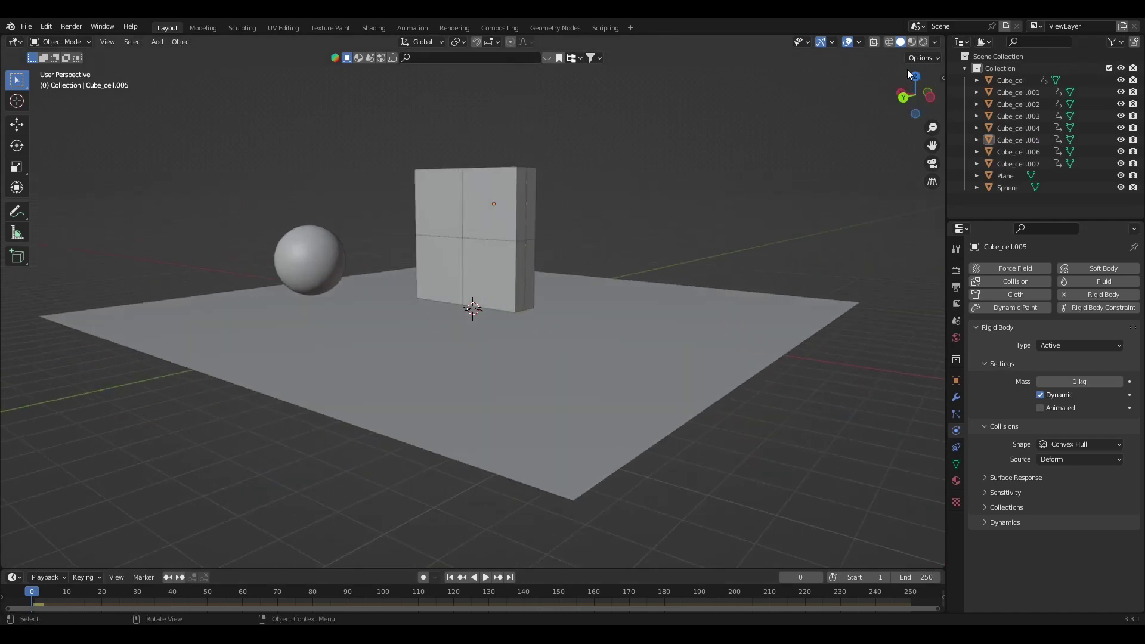
pyautogui.moveTo(912, 84); pyautogui.dragTo(924, 99)
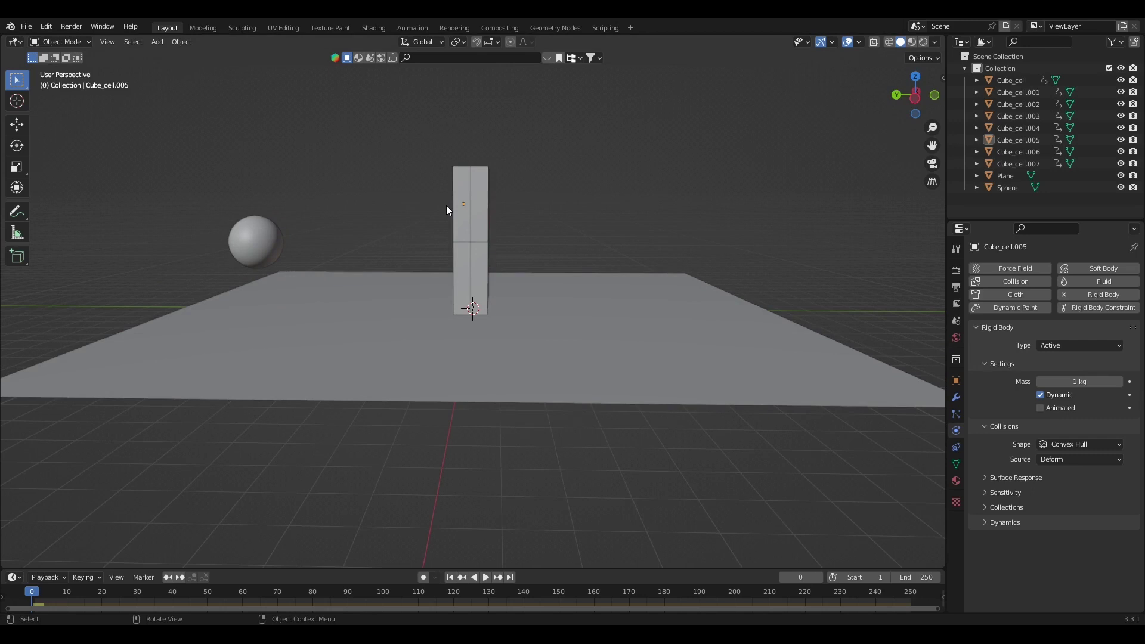
pyautogui.scroll(3, 509, 169)
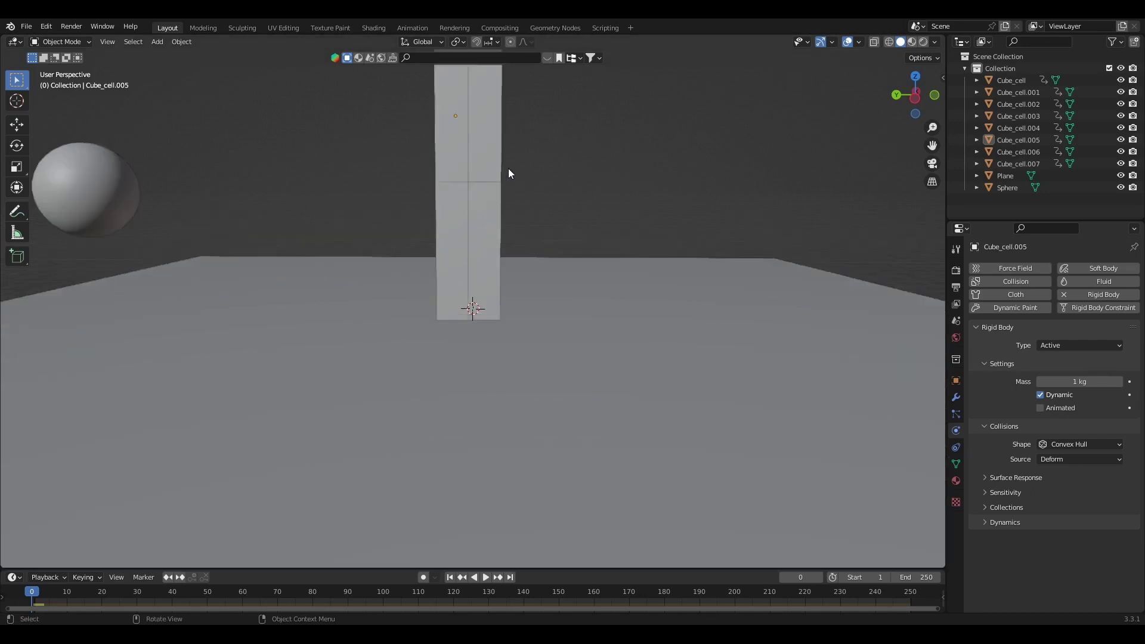
pyautogui.scroll(-3, 508, 170)
pyautogui.press('space')
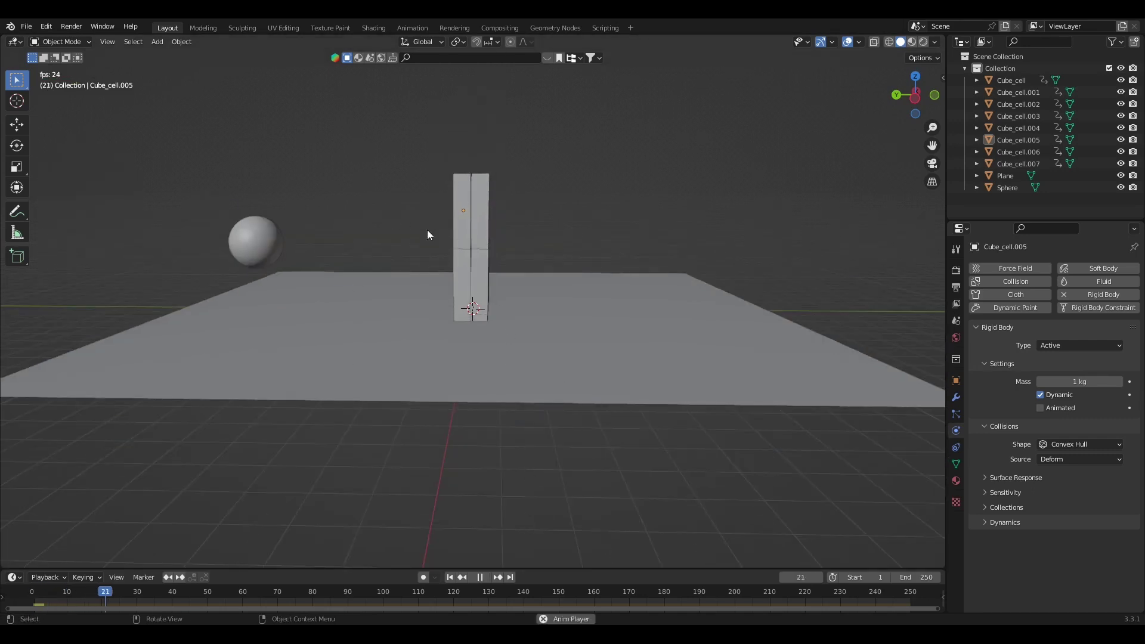
pyautogui.moveTo(921, 102)
pyautogui.mouseDown()
pyautogui.moveTo(906, 104)
pyautogui.moveTo(922, 102)
pyautogui.mouseUp()
pyautogui.press('space')
pyautogui.hotkey('shift', 'Left')
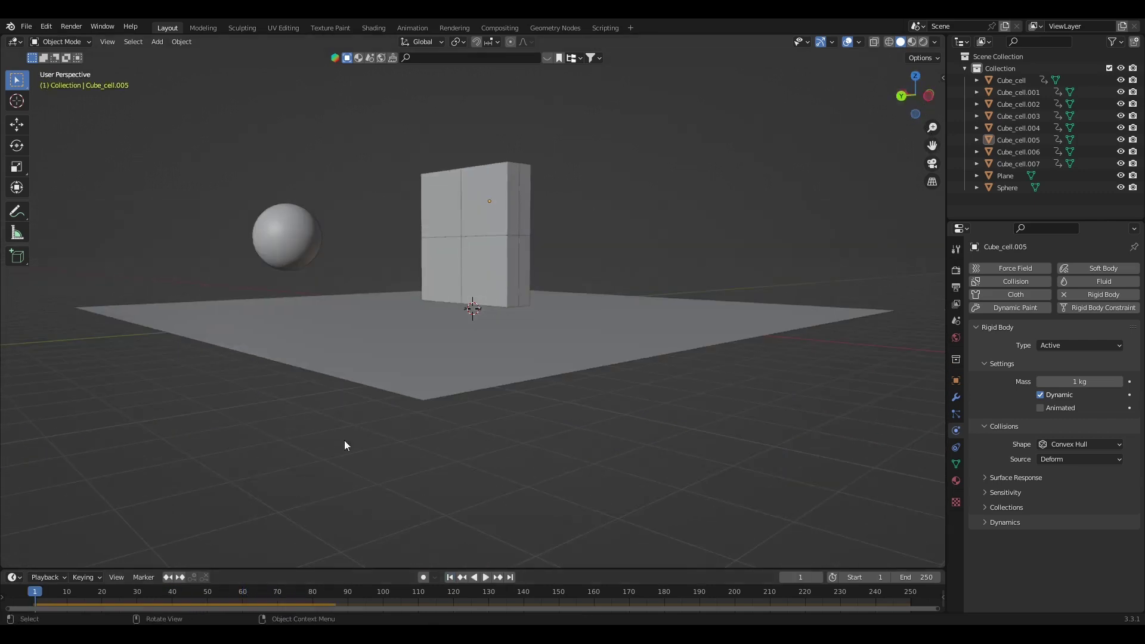
# - Move the sphere sideways so it sits in front of the middle of the wall, viewed from the wall's broad side
pyautogui.click(294, 248)
pyautogui.moveTo(915, 94); pyautogui.dragTo(895, 96)
pyautogui.press('g')
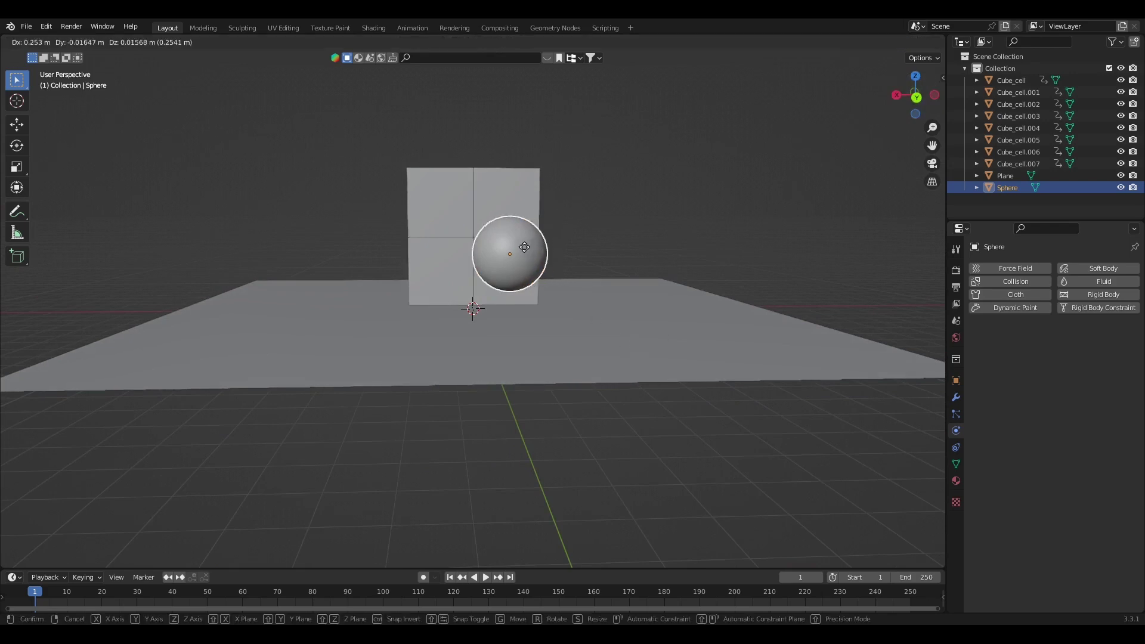
pyautogui.click(516, 245)
pyautogui.press('g')
pyautogui.click(494, 247)
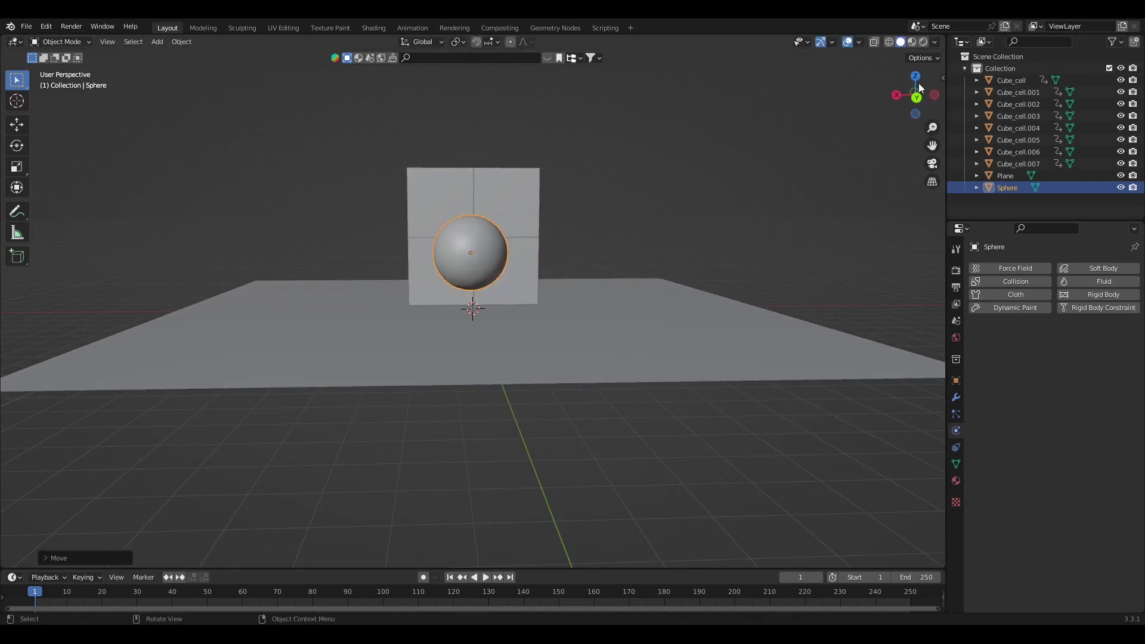
# - Insert a Location keyframe for the sphere at frame 1
pyautogui.moveTo(918, 84); pyautogui.dragTo(901, 87)
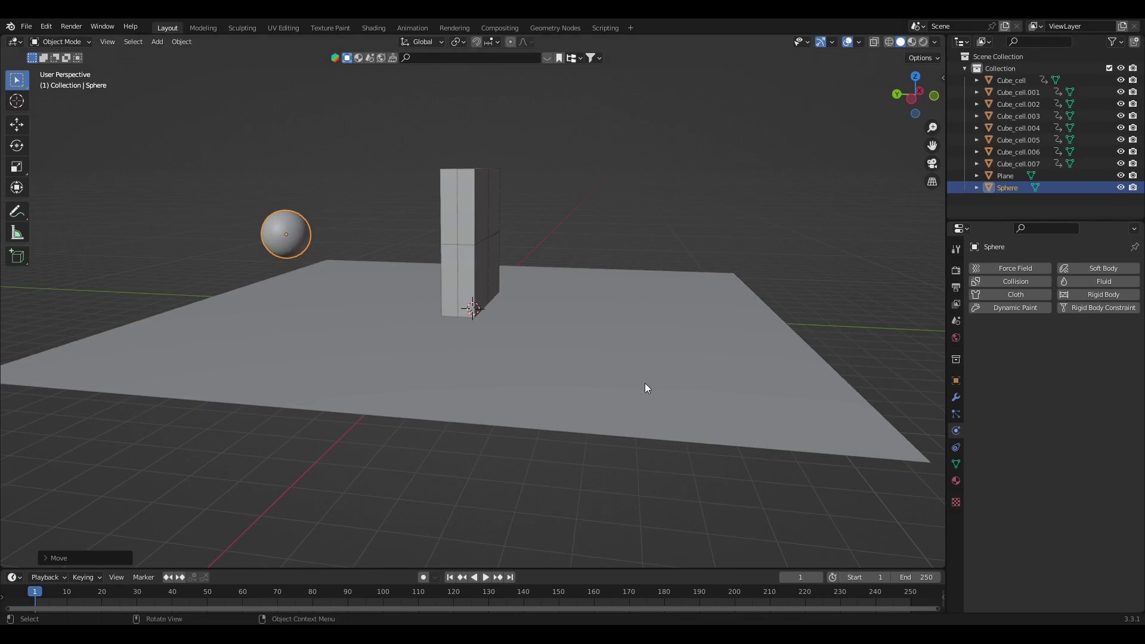
pyautogui.press('i')
pyautogui.press('i')
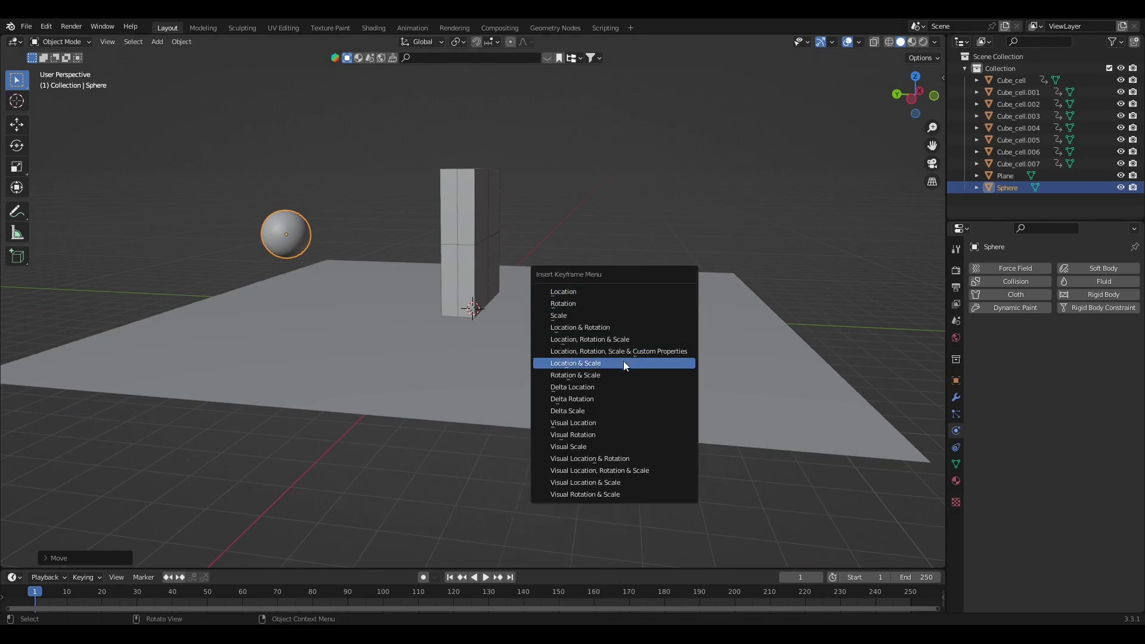
pyautogui.click(630, 295)
# - Advance to frame 70, move the sphere along the Y axis to the far side of the wall, and insert a Location keyframe
pyautogui.press('space')
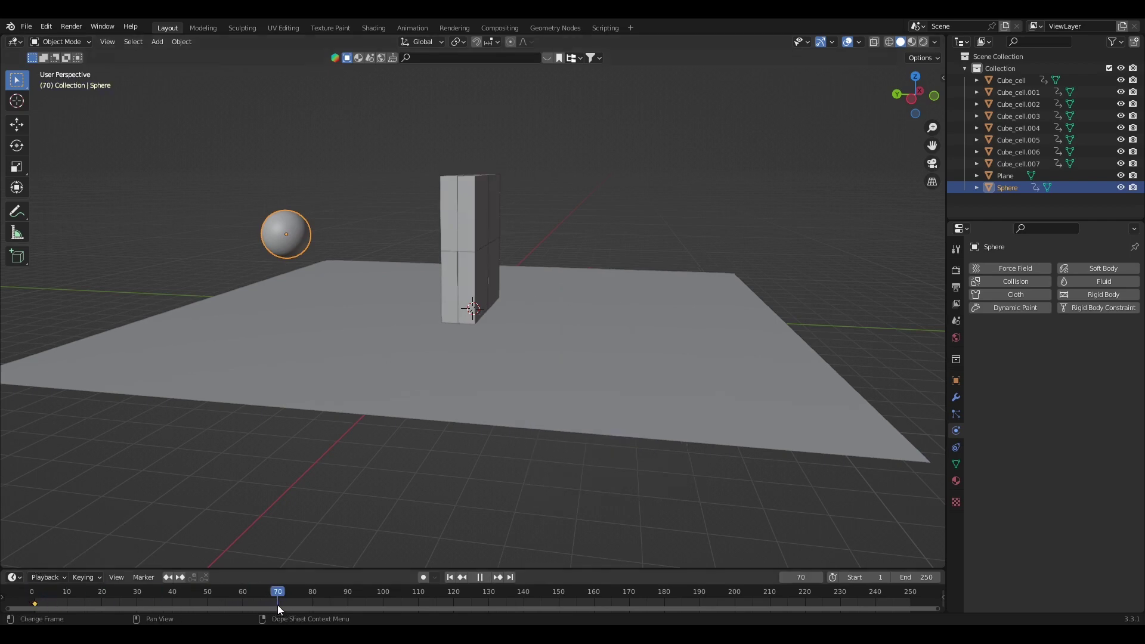
pyautogui.press('space')
pyautogui.press('g')
pyautogui.press('y')
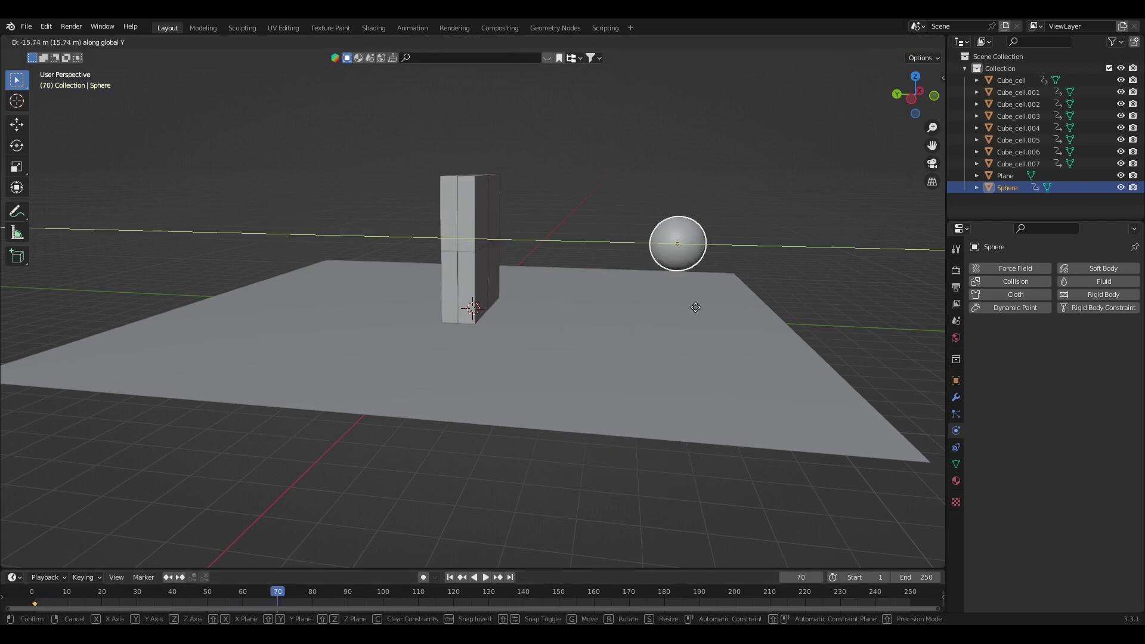
pyautogui.click(742, 296)
pyautogui.press('i')
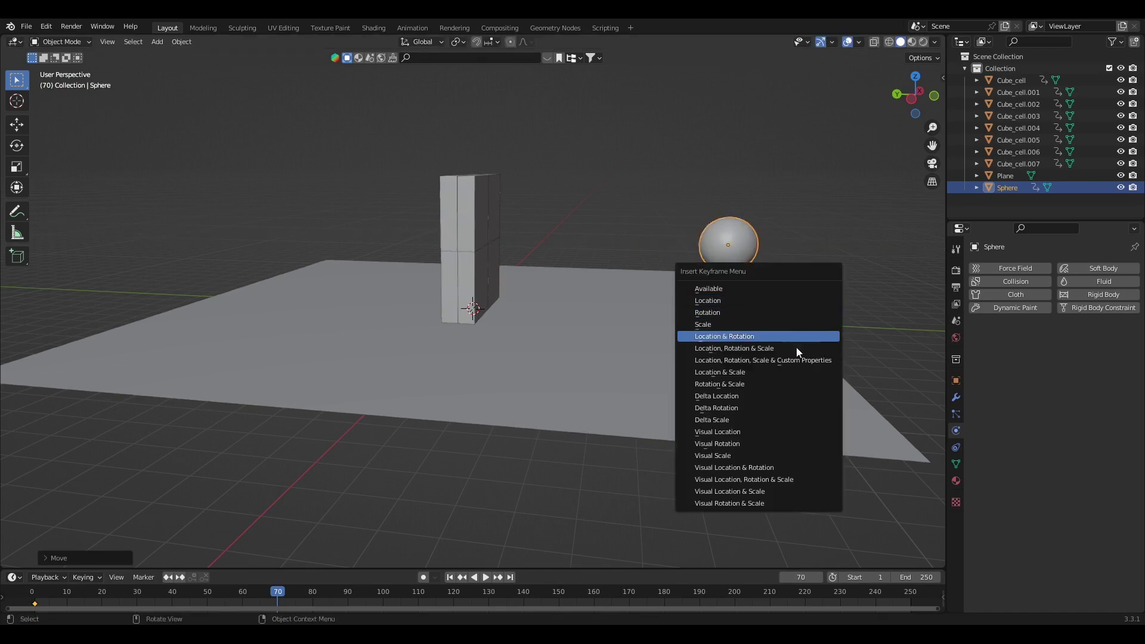
pyautogui.click(796, 300)
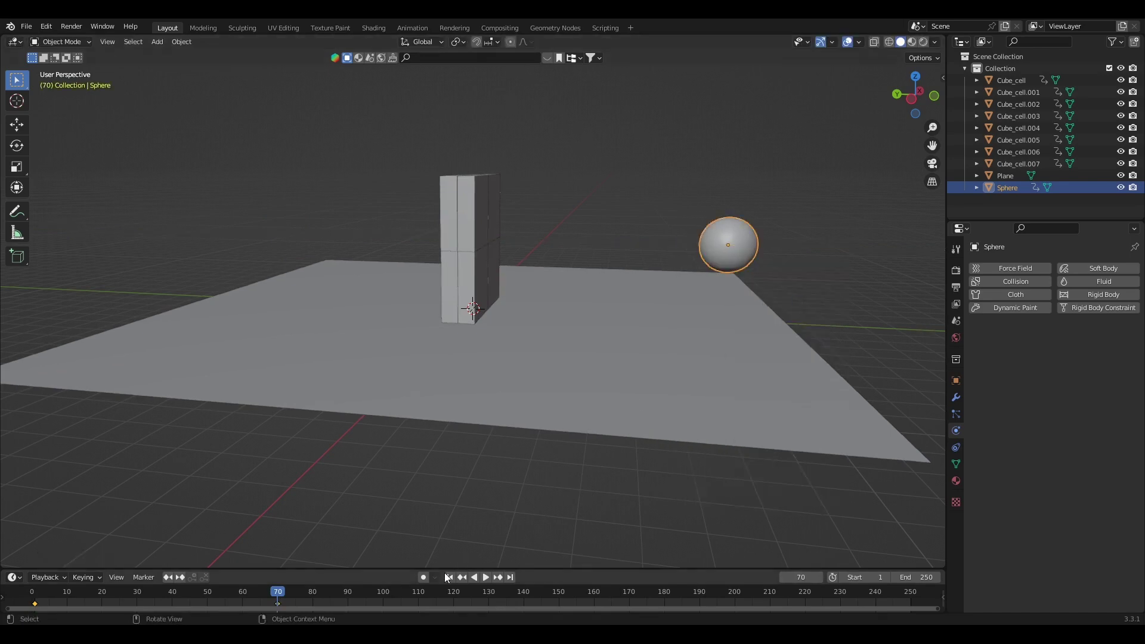
# - Play the sphere's keyframed motion from frame 1 and rewind to the start
pyautogui.click(451, 578)
pyautogui.press('space')
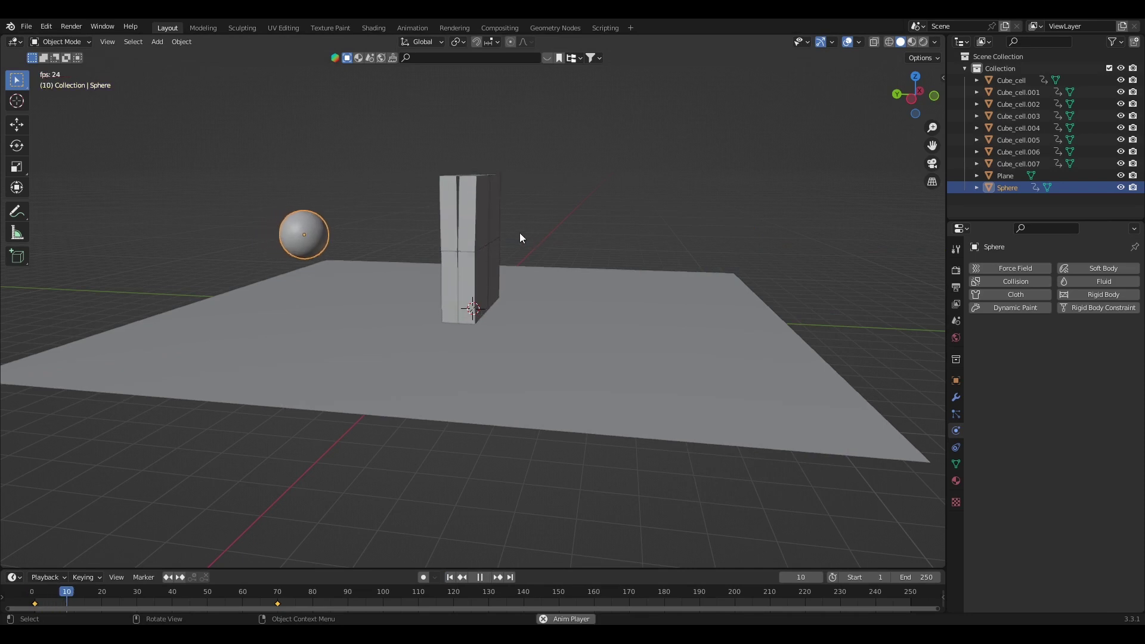
pyautogui.press('space')
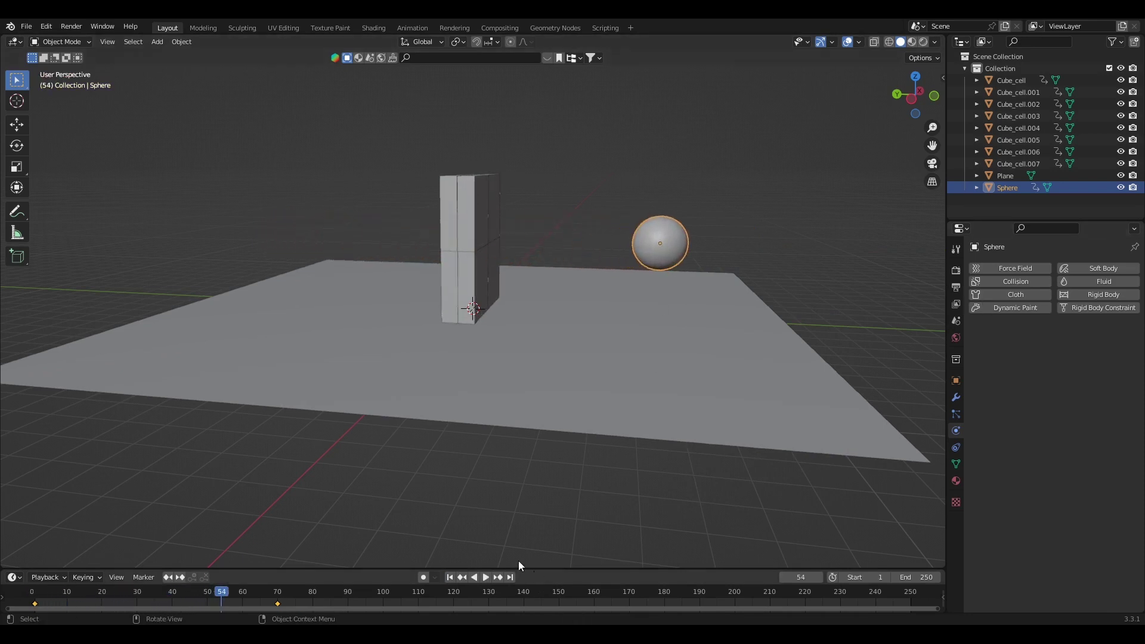
pyautogui.click(451, 578)
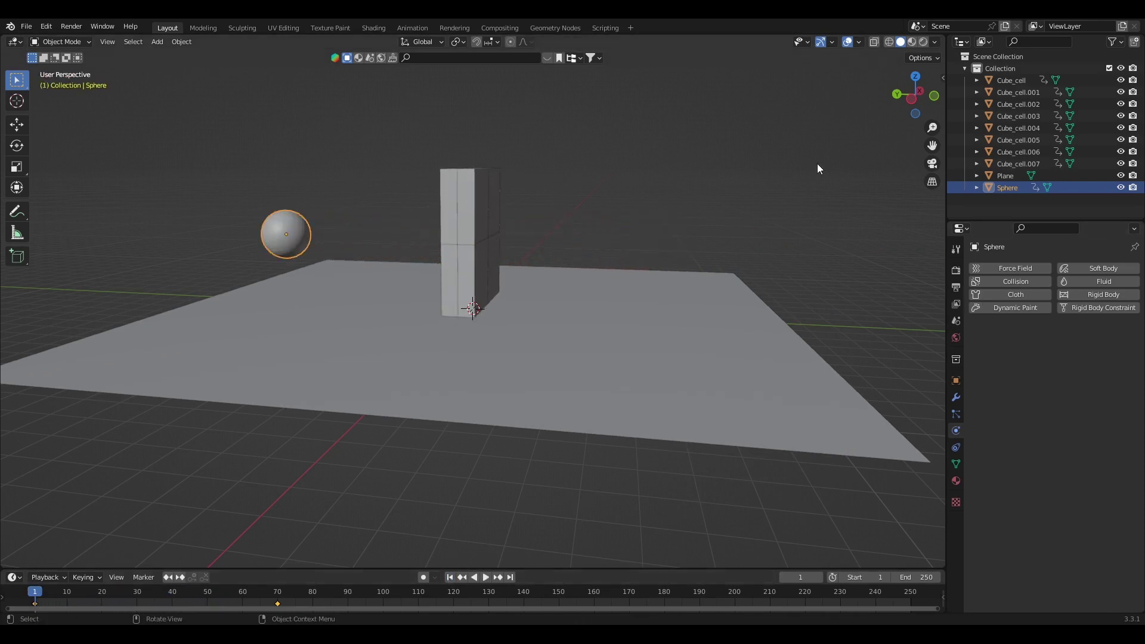
# - Add an active rigid body to the sphere with Animated enabled and the collision shape set to Mesh
pyautogui.moveTo(918, 99); pyautogui.dragTo(899, 95)
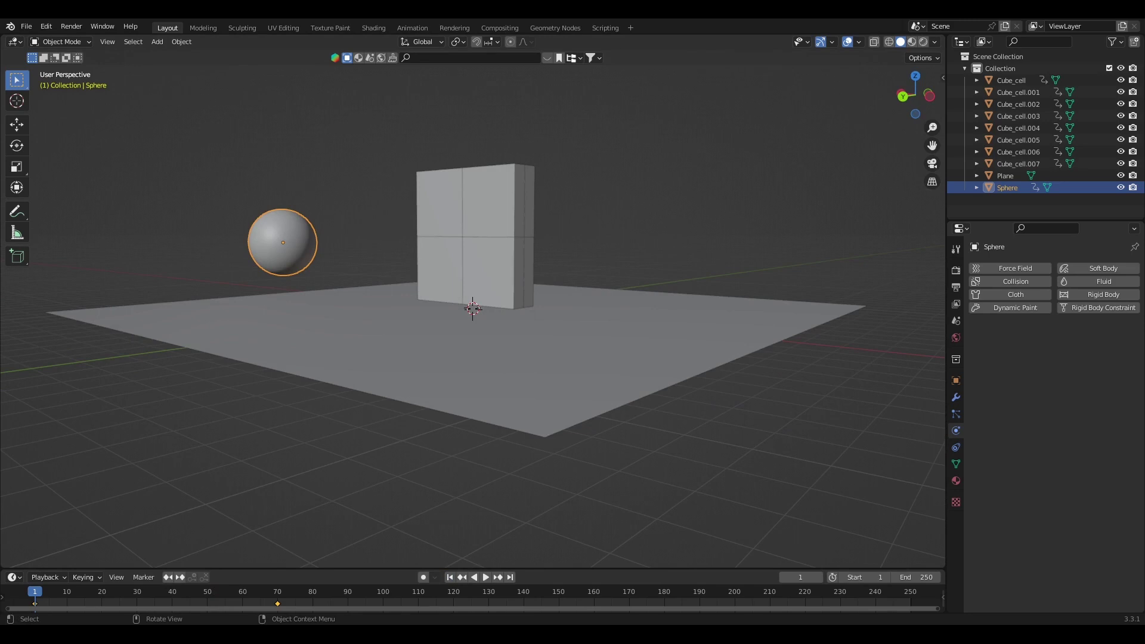
pyautogui.scroll(-3, 378, 244)
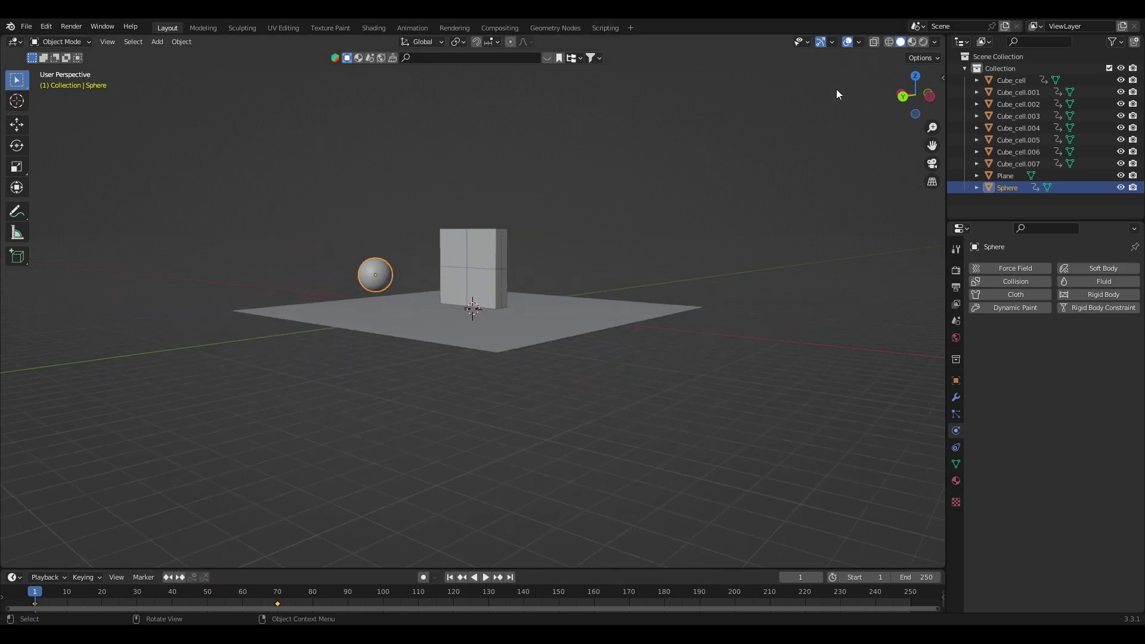
pyautogui.moveTo(927, 101); pyautogui.dragTo(866, 101)
pyautogui.scroll(5, 541, 204)
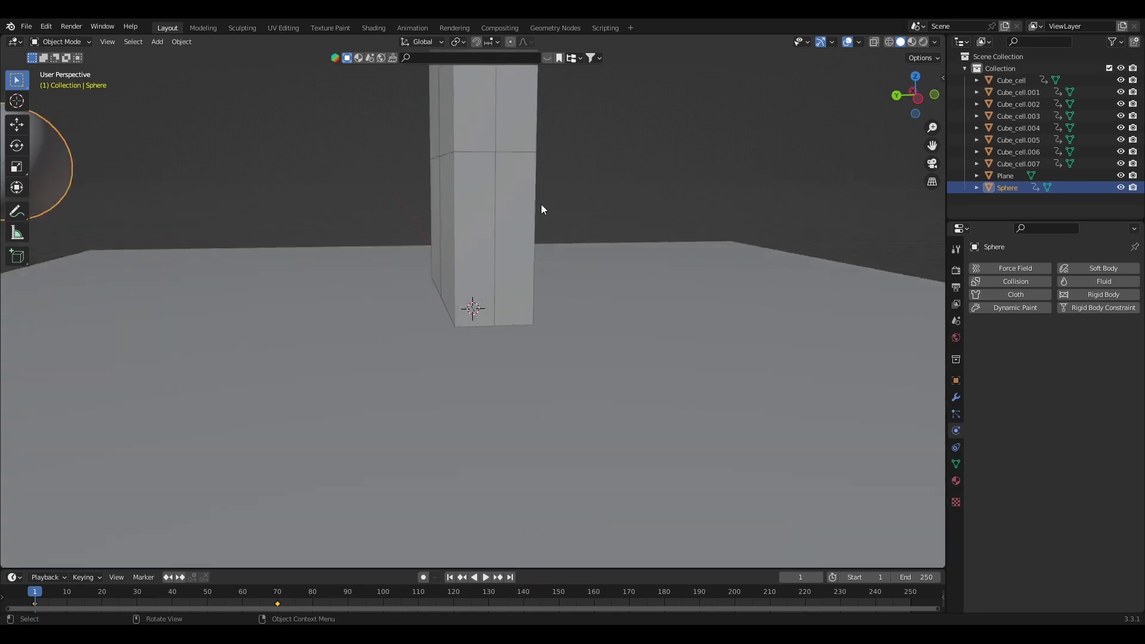
pyautogui.scroll(-2, 539, 205)
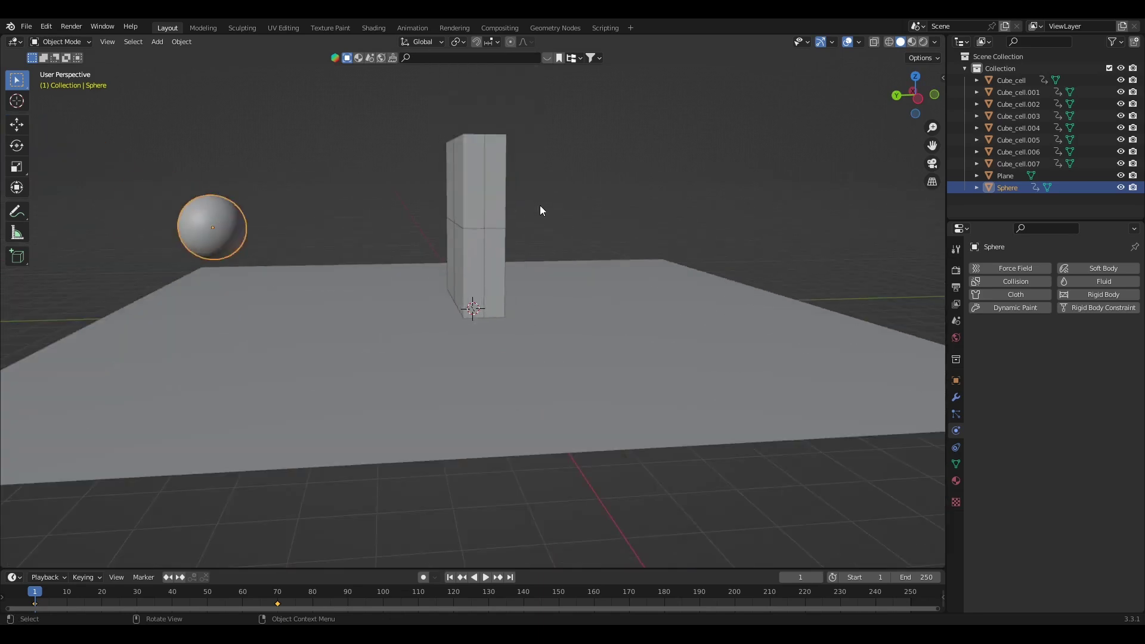
pyautogui.click(1100, 295)
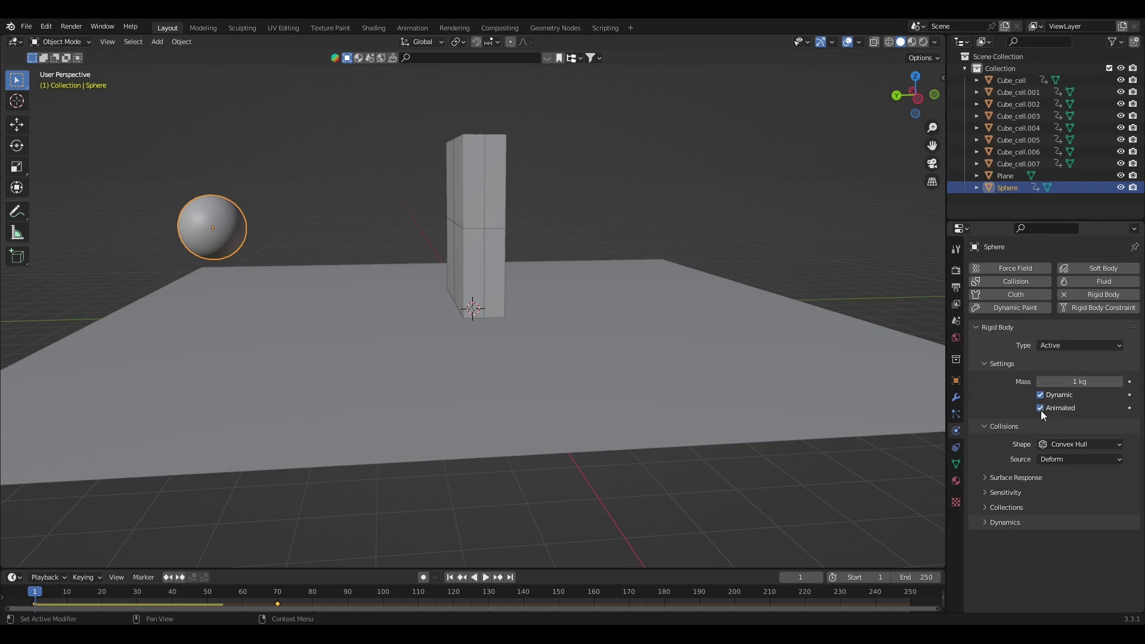
pyautogui.click(1064, 445)
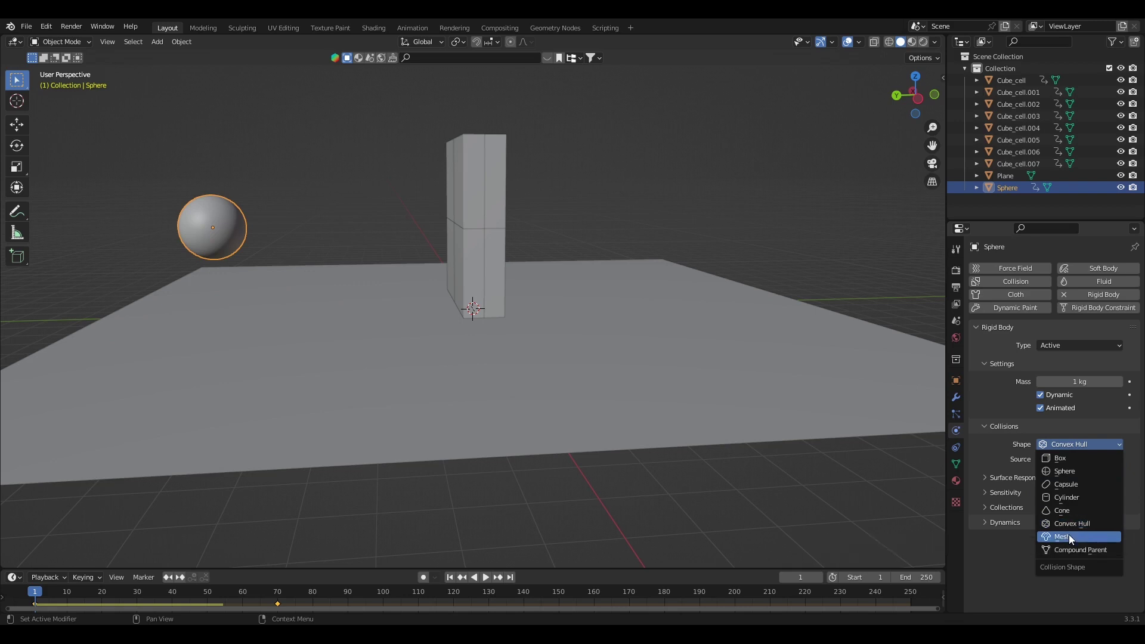
pyautogui.click(1069, 535)
pyautogui.click(1071, 444)
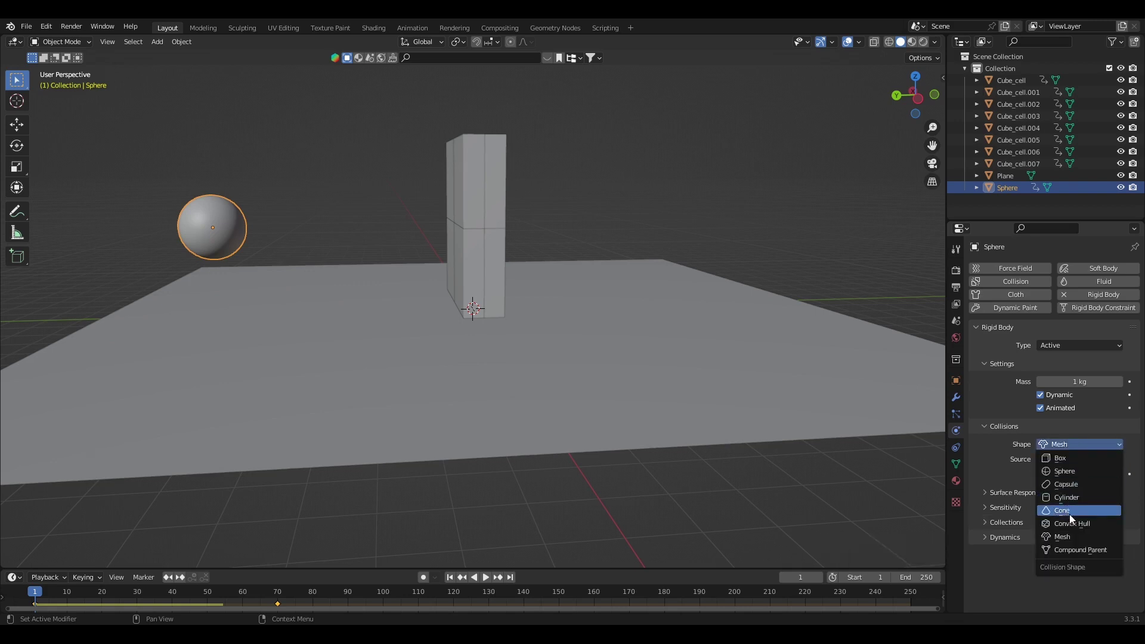
pyautogui.click(1075, 537)
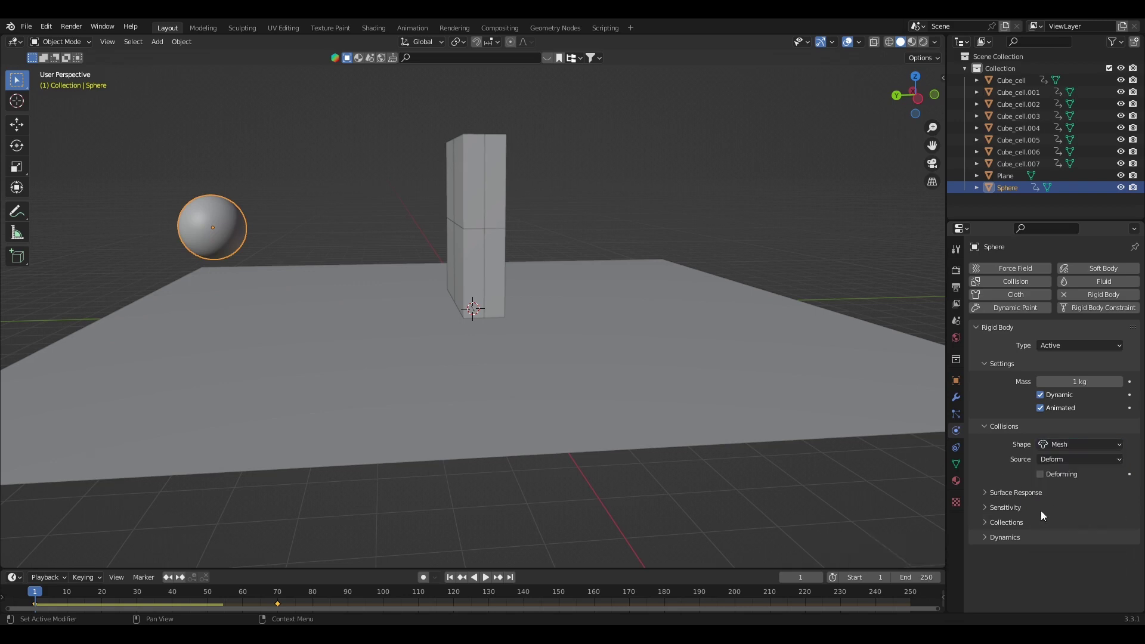
# - Play the simulation from the wall's narrow side to check how the sphere hits the cells, and return to frame 1
pyautogui.scroll(1, 539, 228)
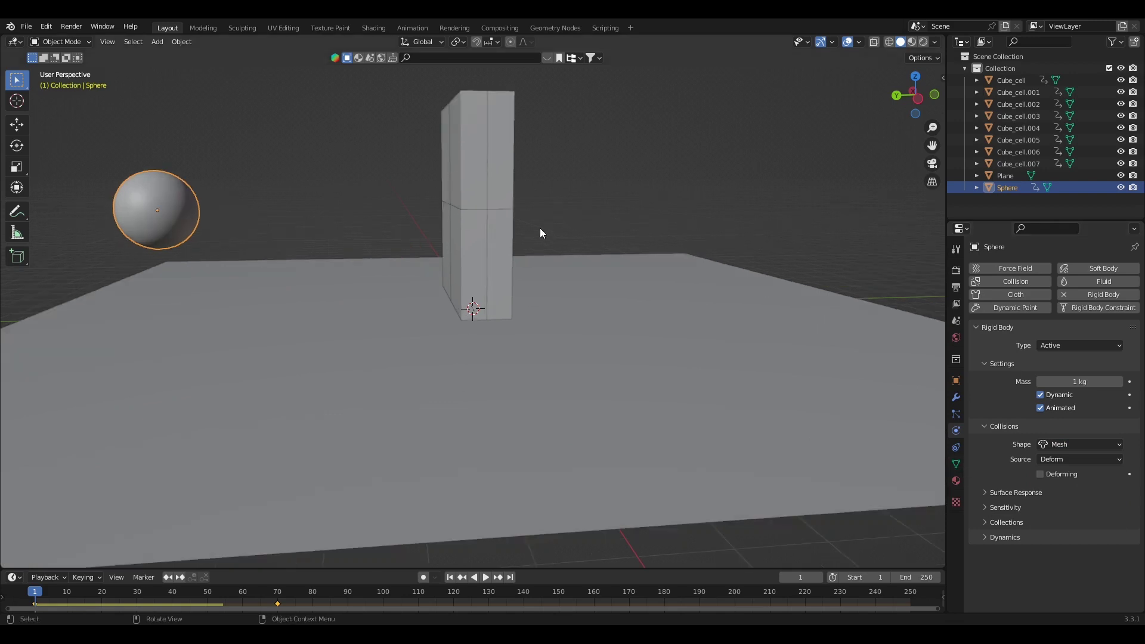
pyautogui.scroll(-2, 539, 228)
pyautogui.moveTo(903, 90); pyautogui.dragTo(888, 84)
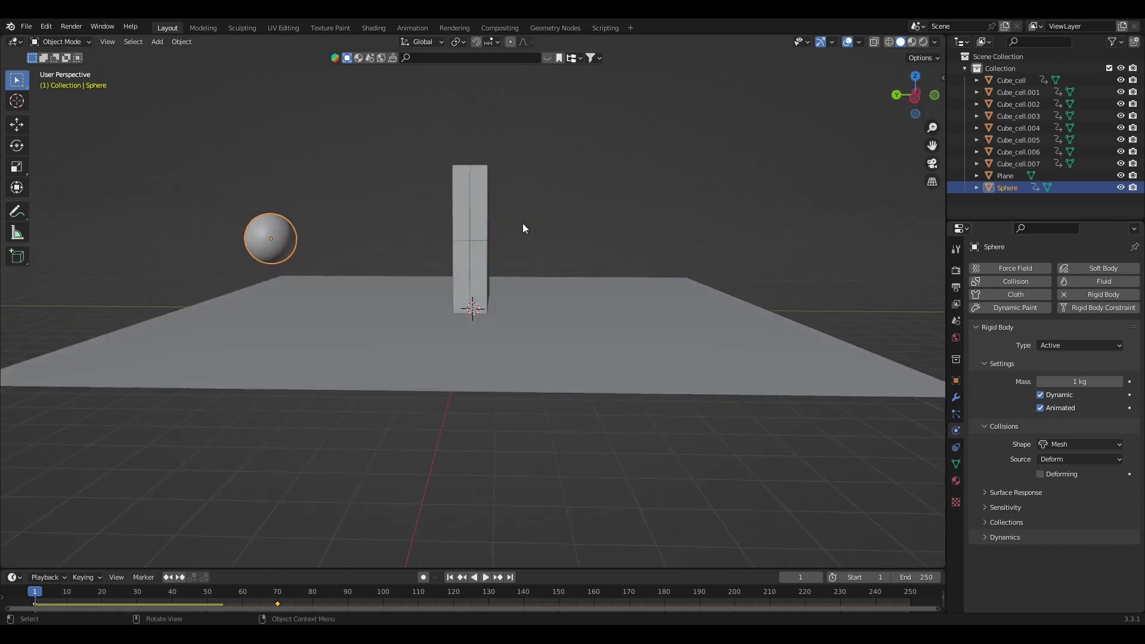
pyautogui.press('space')
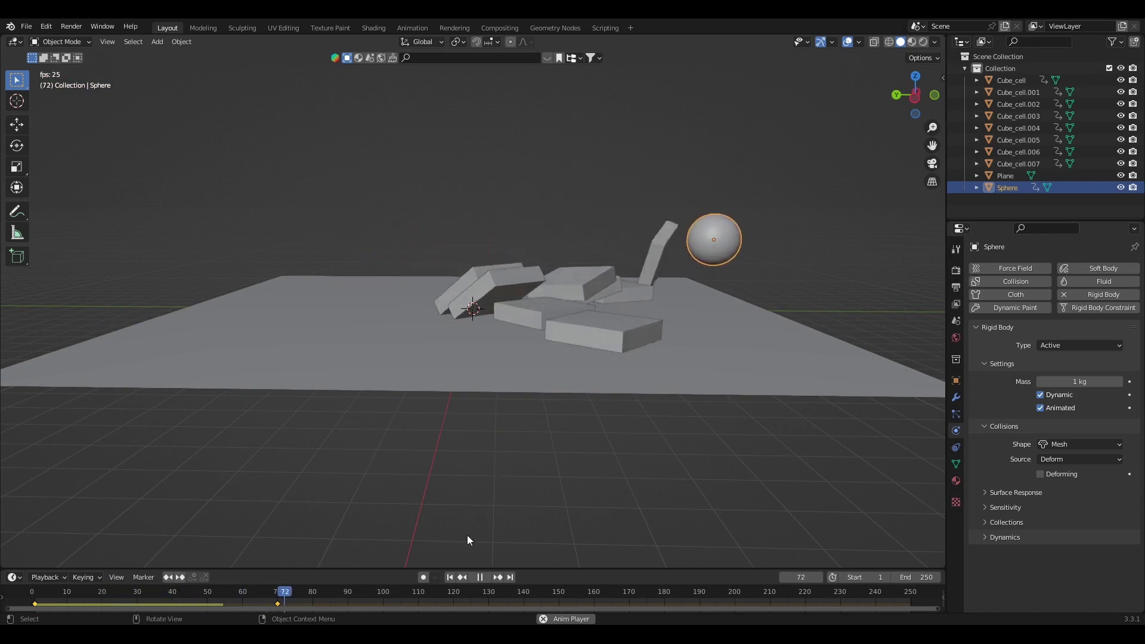
pyautogui.press('Escape')
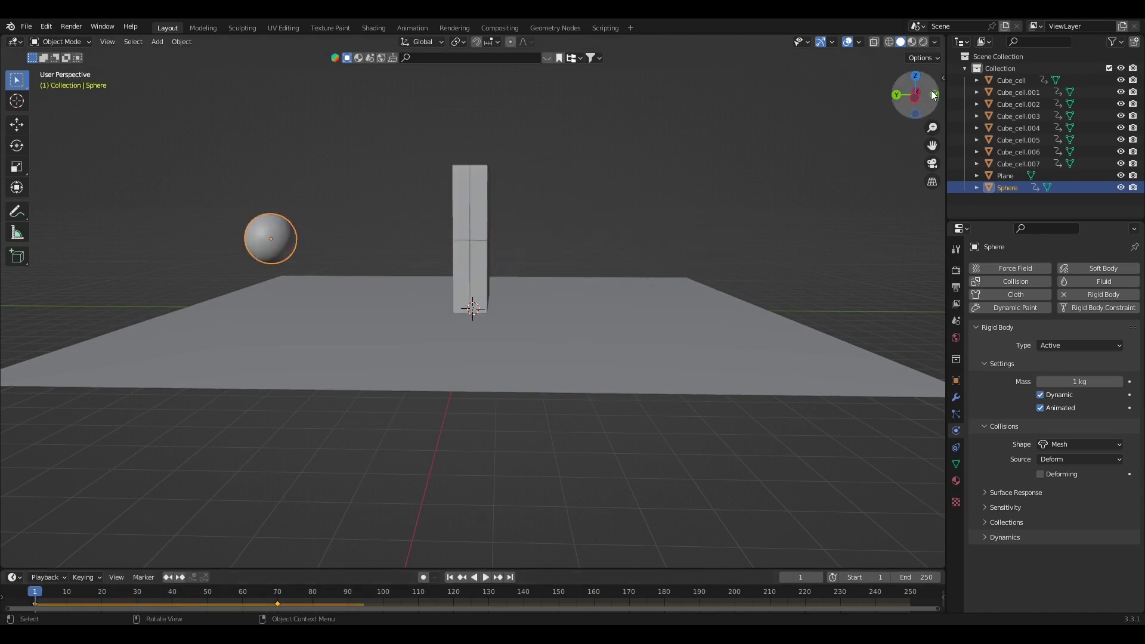
# - Replay the collision twice from a slightly higher side view, rewinding to frame 1 after each run
pyautogui.moveTo(915, 95)
pyautogui.mouseDown()
pyautogui.moveTo(905, 102)
pyautogui.moveTo(935, 95)
pyautogui.mouseUp()
pyautogui.press('space')
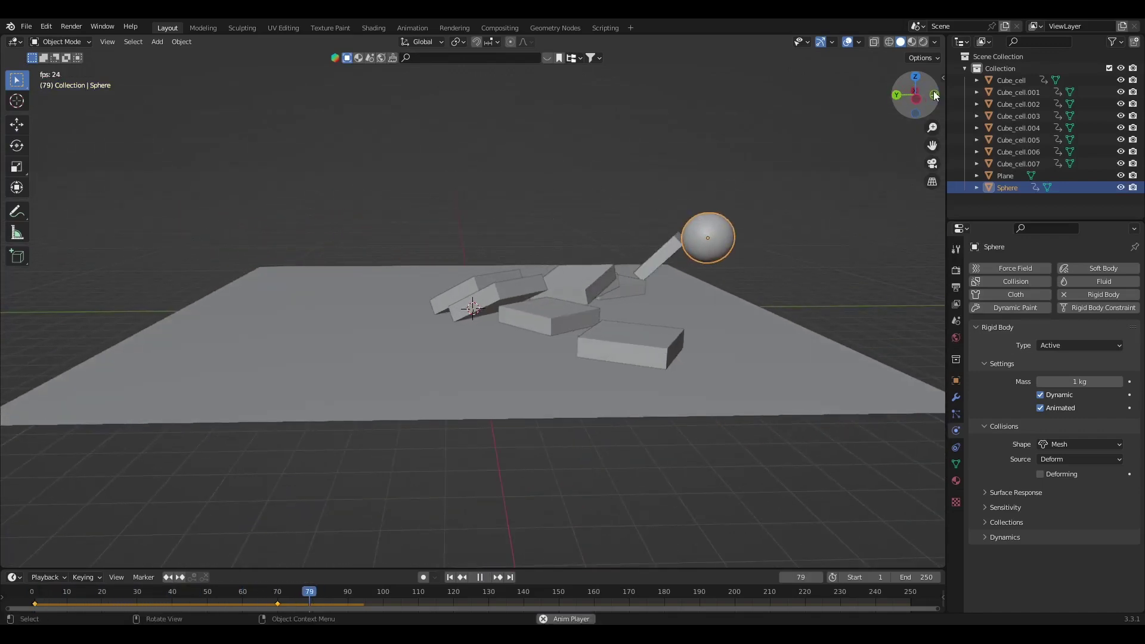
pyautogui.press('space')
pyautogui.click(450, 577)
pyautogui.press('space')
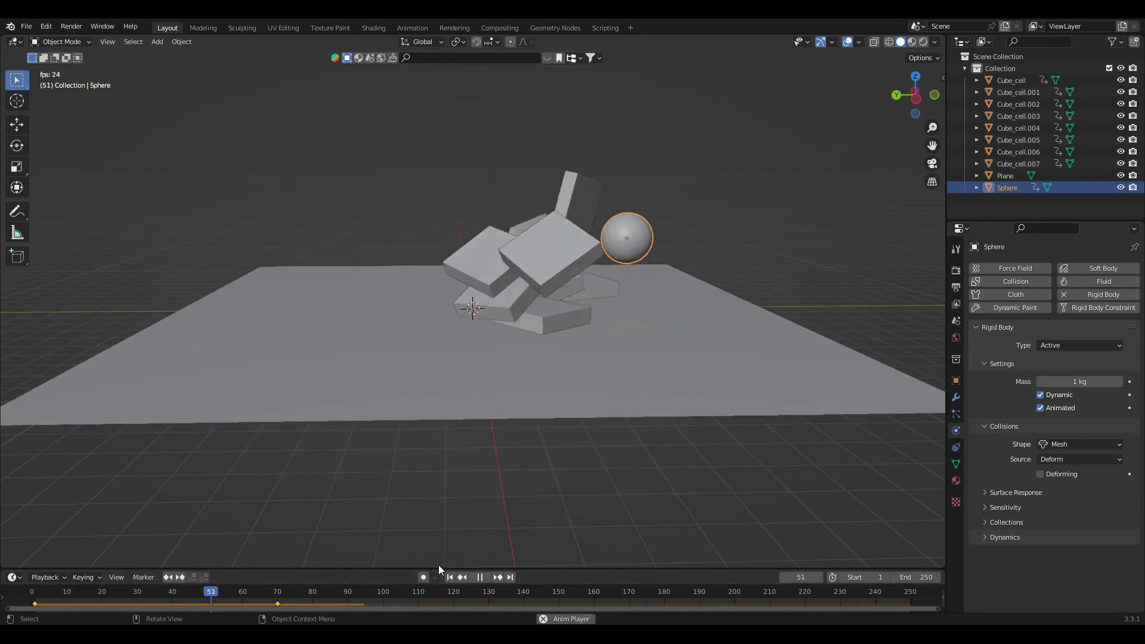
pyautogui.click(450, 578)
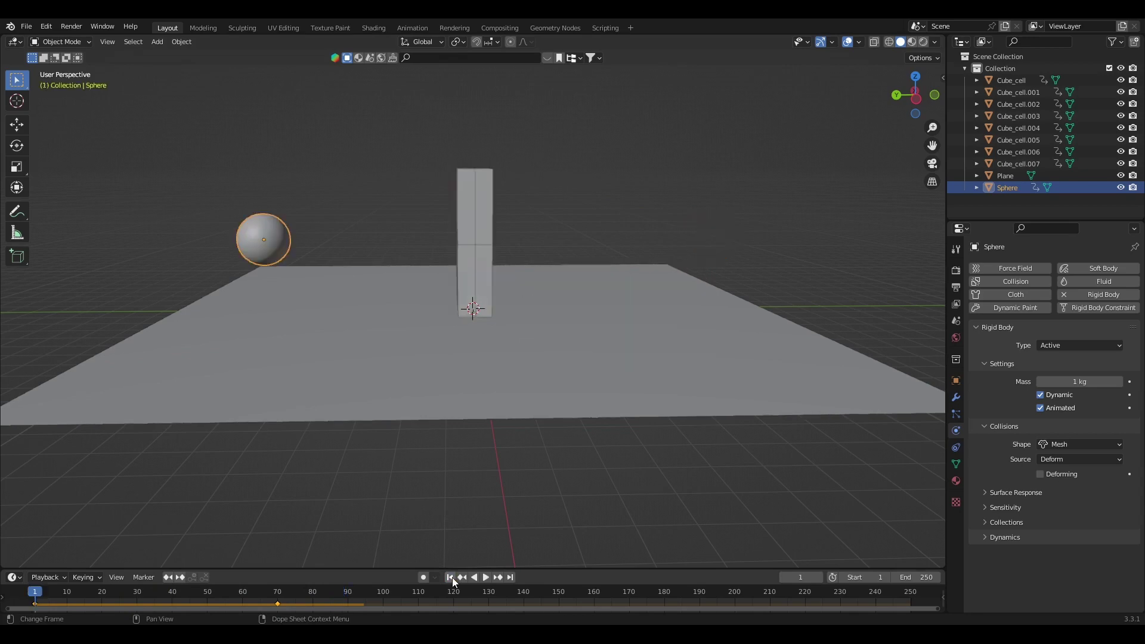
# - Play the collision facing the wall's broad side, with the sphere in front, and rewind to frame 1
pyautogui.moveTo(928, 91); pyautogui.dragTo(917, 102)
pyautogui.press('space')
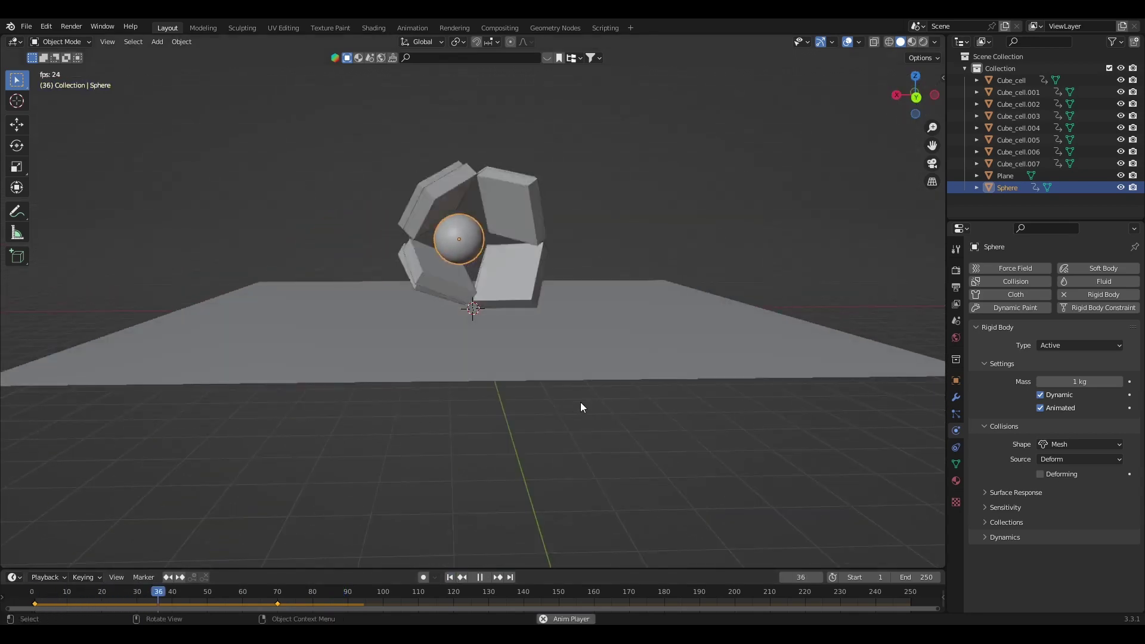
pyautogui.press('space')
pyautogui.click(450, 578)
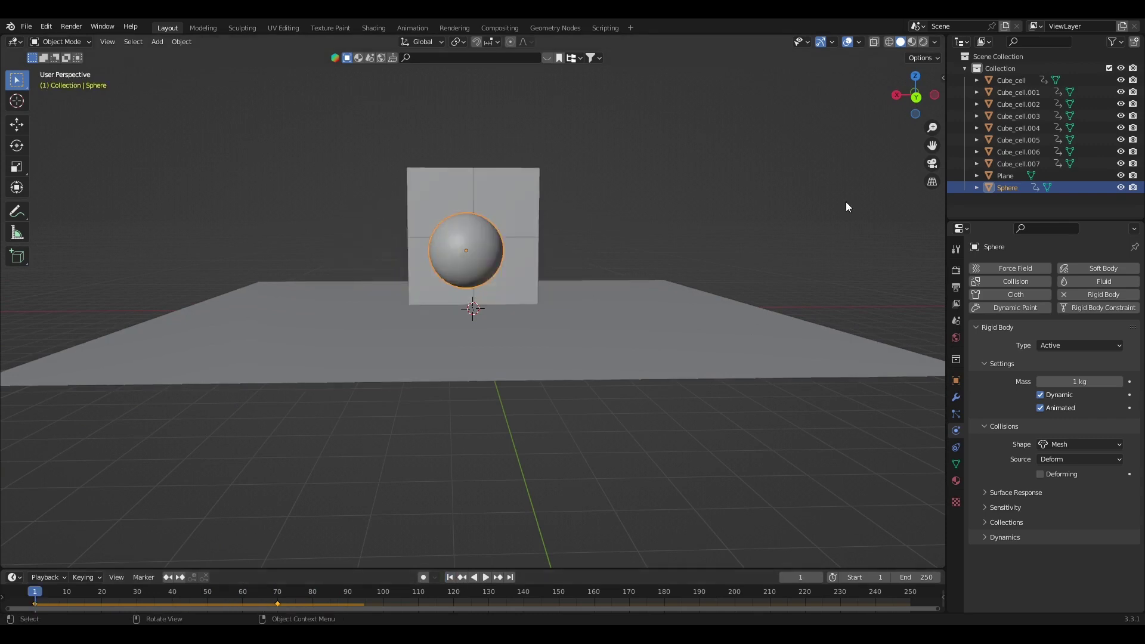
# - Play the simulation from a raised side view past frame 100 to watch the cells settle, and rewind to frame 1
pyautogui.moveTo(930, 93); pyautogui.dragTo(692, 209)
pyautogui.press('space')
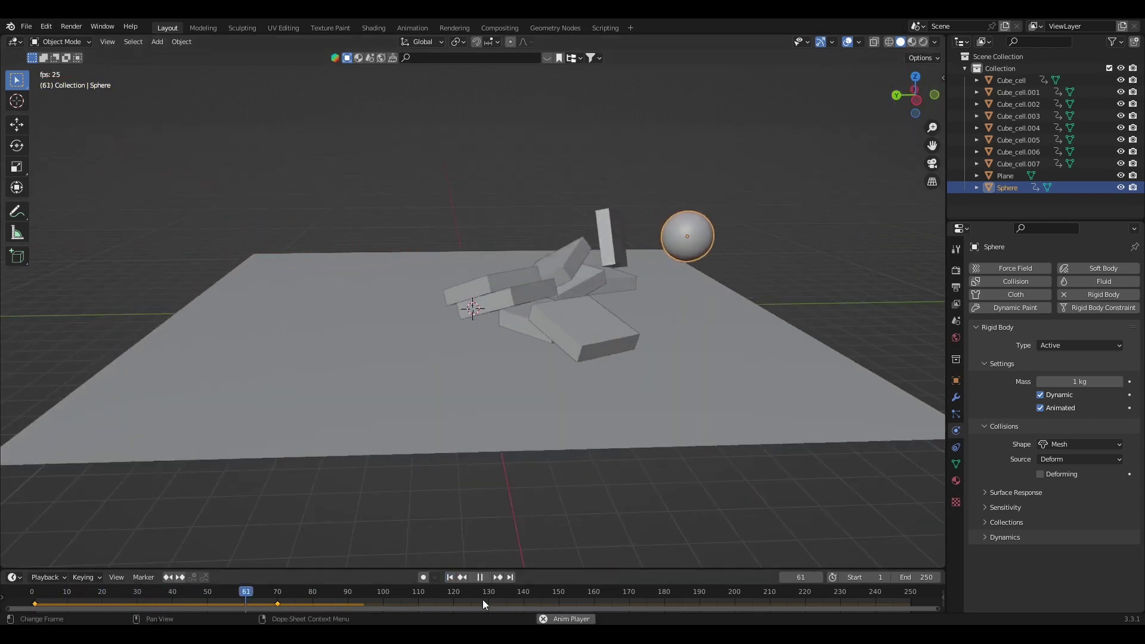
pyautogui.click(449, 578)
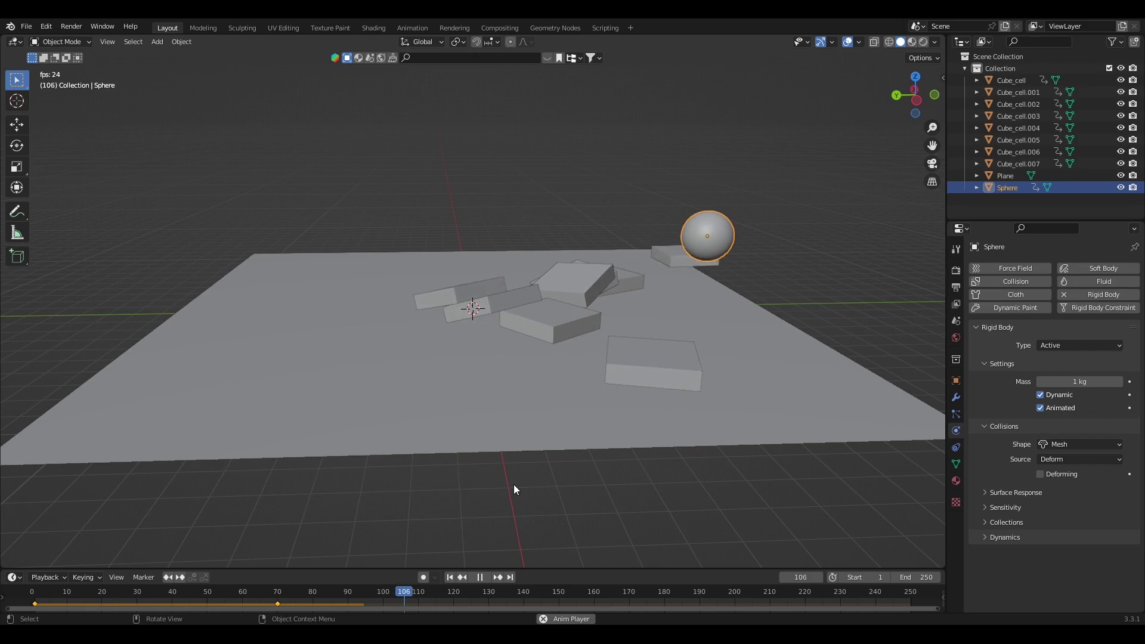
pyautogui.click(479, 577)
pyautogui.click(448, 577)
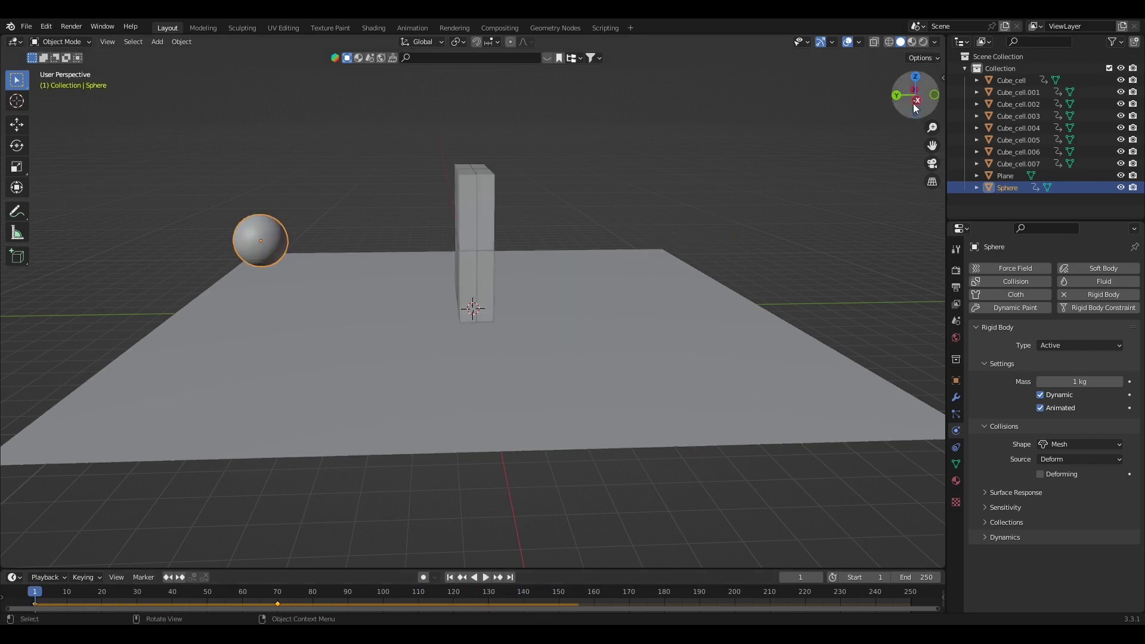
# - Clear the object selection and inspect the wall and sphere at frame 1 from different sides
pyautogui.moveTo(914, 103); pyautogui.dragTo(918, 102)
pyautogui.moveTo(585, 371); pyautogui.dragTo(614, 352)
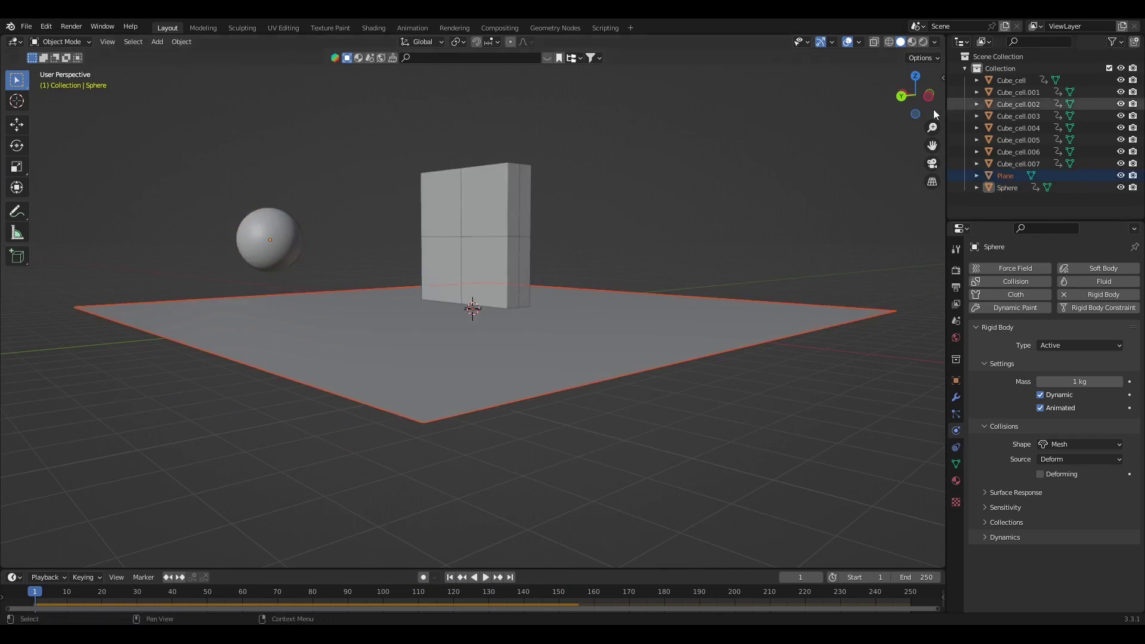
pyautogui.click(815, 209)
pyautogui.moveTo(915, 103); pyautogui.dragTo(841, 113)
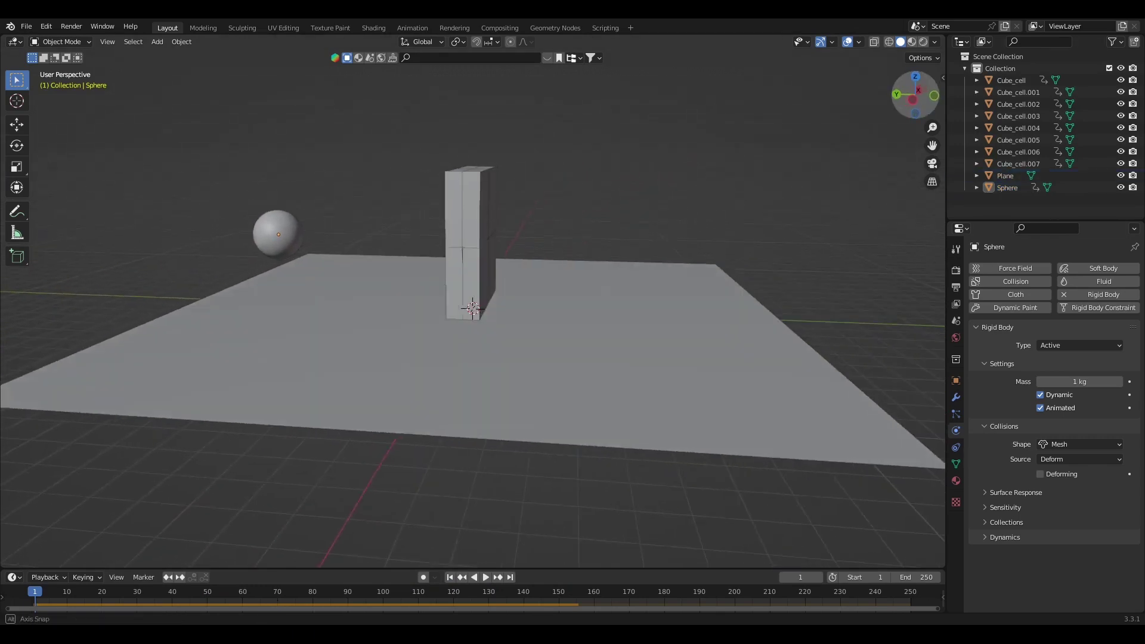